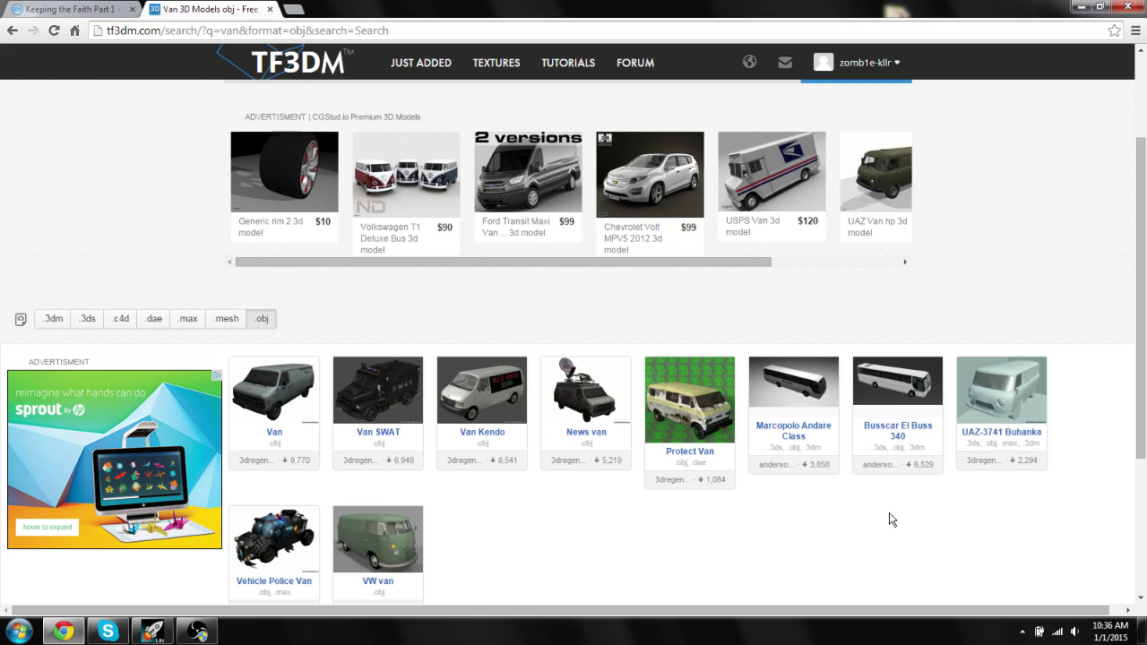
Open the Protect Van model page from the TF3DM listing
{"action": "scroll", "coordinate": [892, 520], "scroll_direction": "up", "scroll_amount": 3}
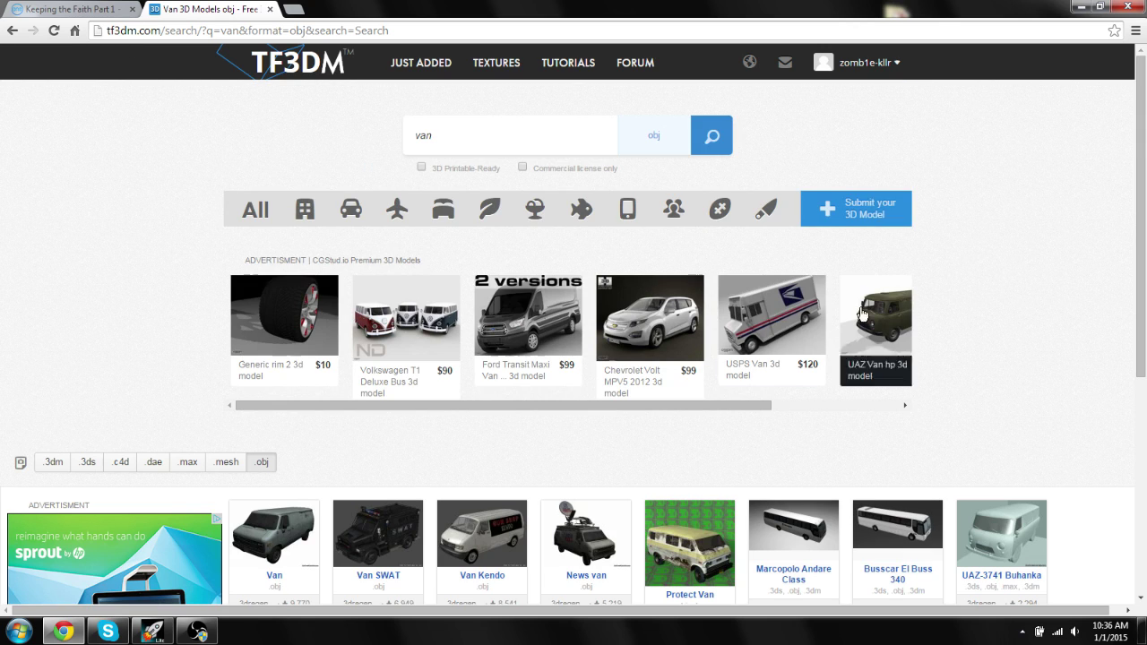
{"action": "scroll", "coordinate": [941, 354], "scroll_direction": "down", "scroll_amount": 3}
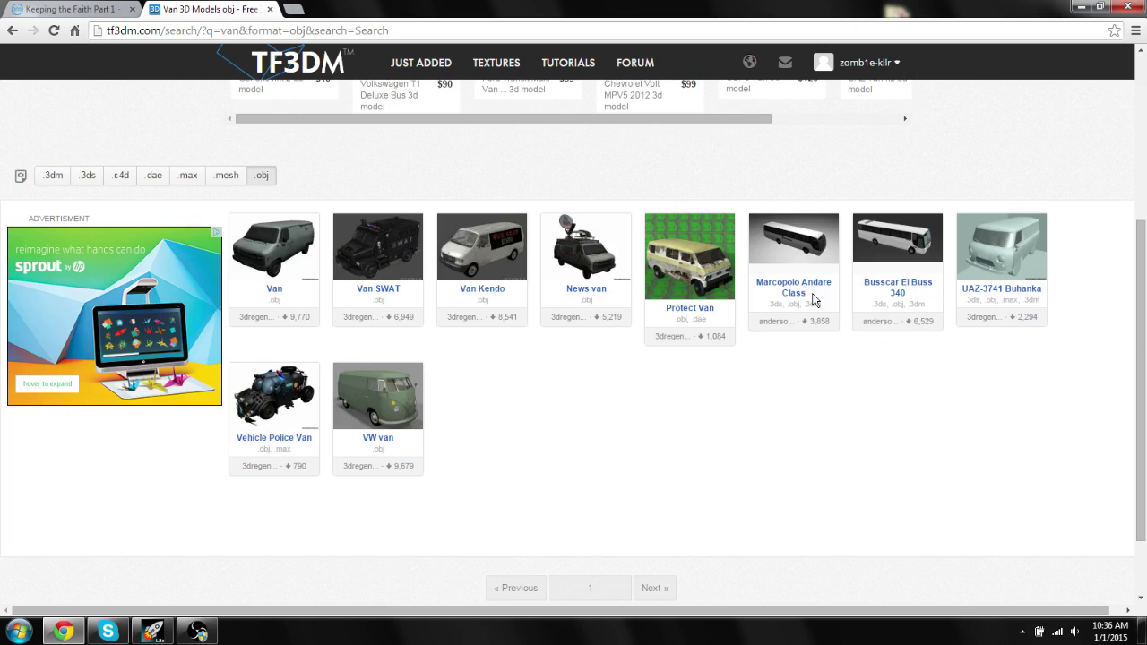
{"action": "scroll", "coordinate": [529, 261], "scroll_direction": "up", "scroll_amount": 3}
{"action": "scroll", "coordinate": [692, 359], "scroll_direction": "down", "scroll_amount": 3}
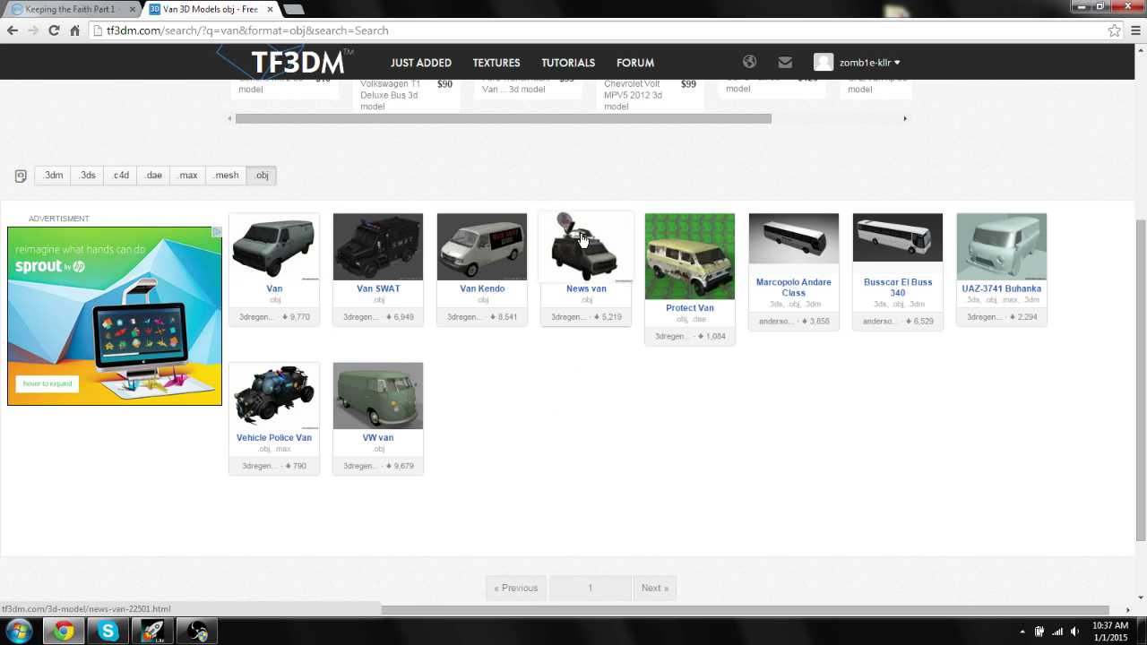
{"action": "left_click", "coordinate": [684, 262]}
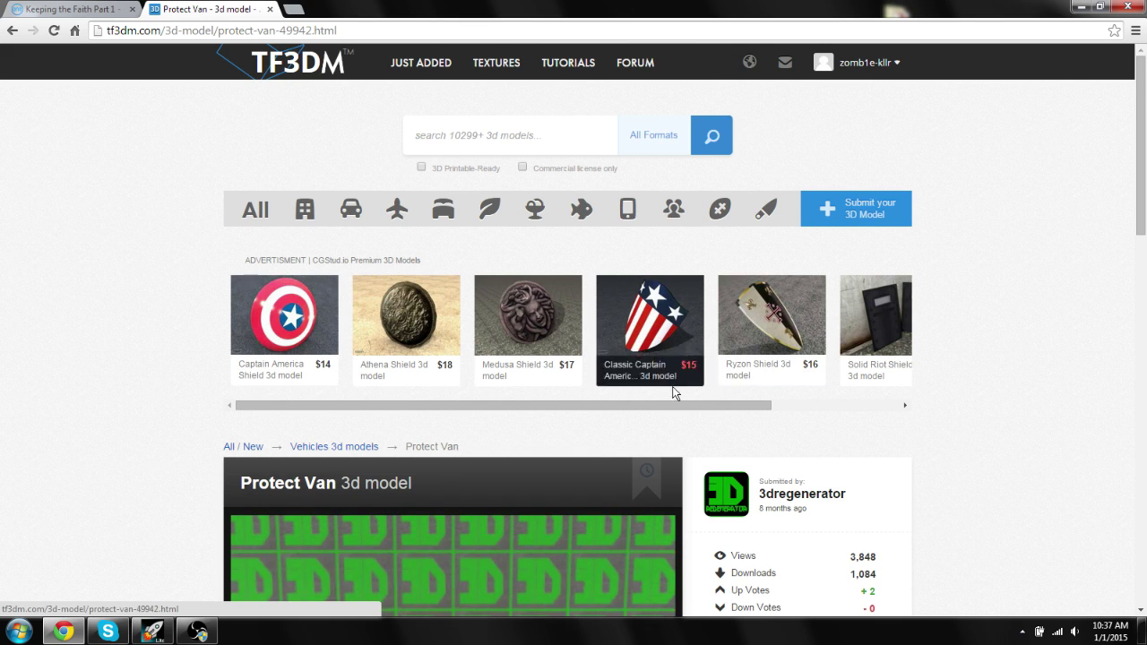
{"action": "scroll", "coordinate": [574, 427], "scroll_direction": "down", "scroll_amount": 5}
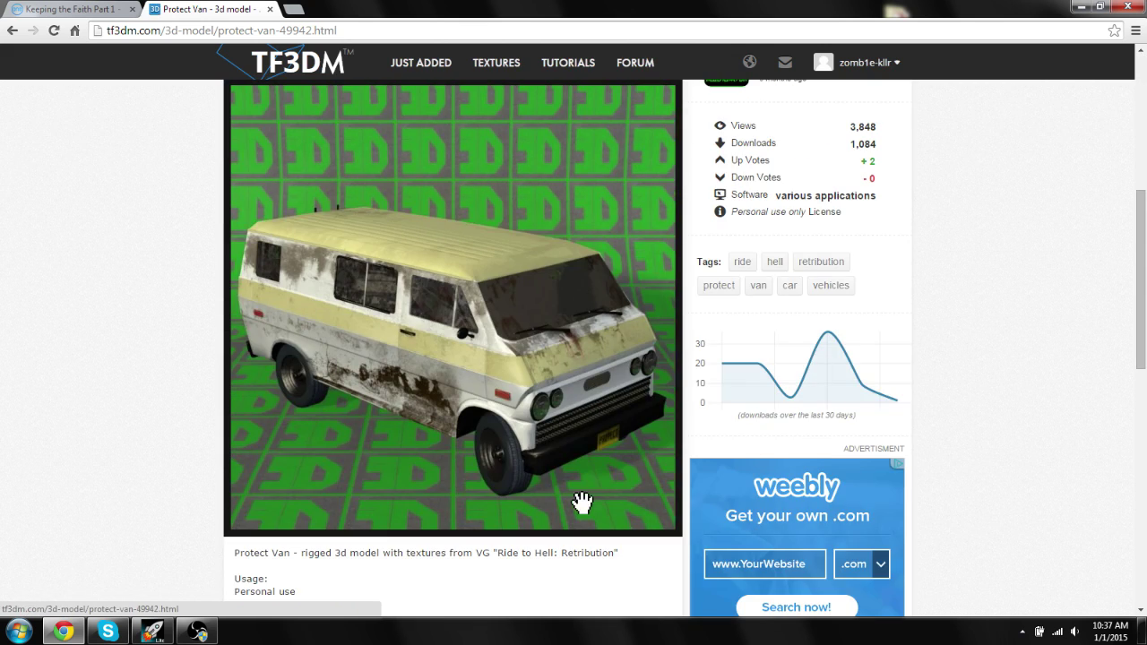
Download the Protect Van model's 4.0 MB .7z archive
{"action": "left_click_drag", "start_coordinate": [497, 552], "coordinate": [612, 553]}
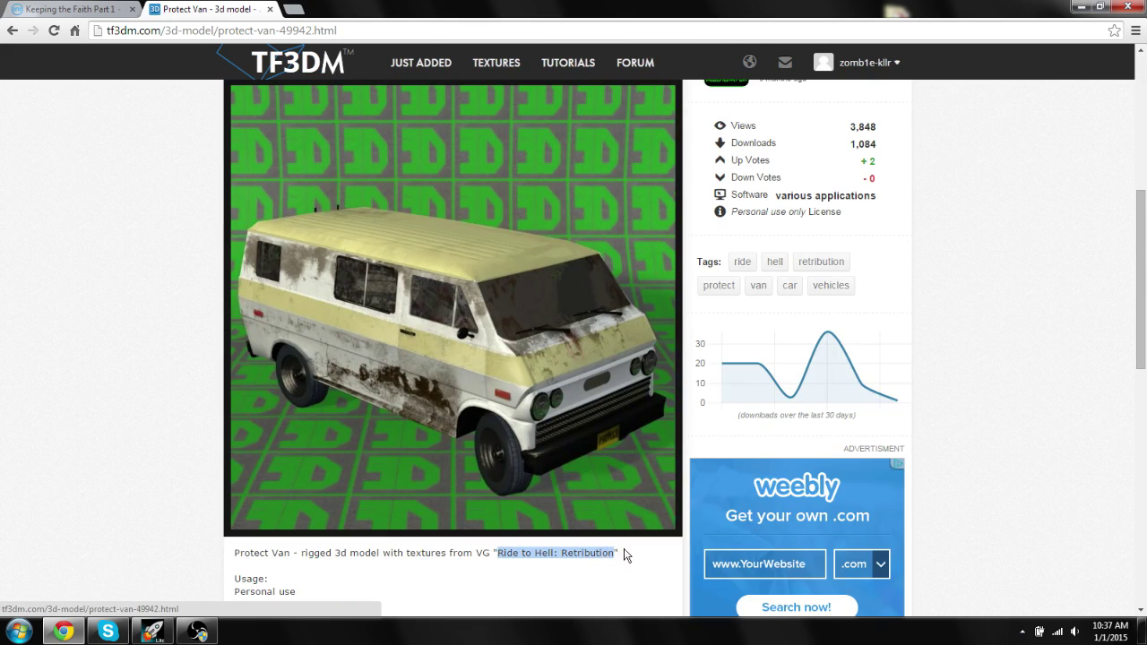
{"action": "left_click", "coordinate": [781, 394]}
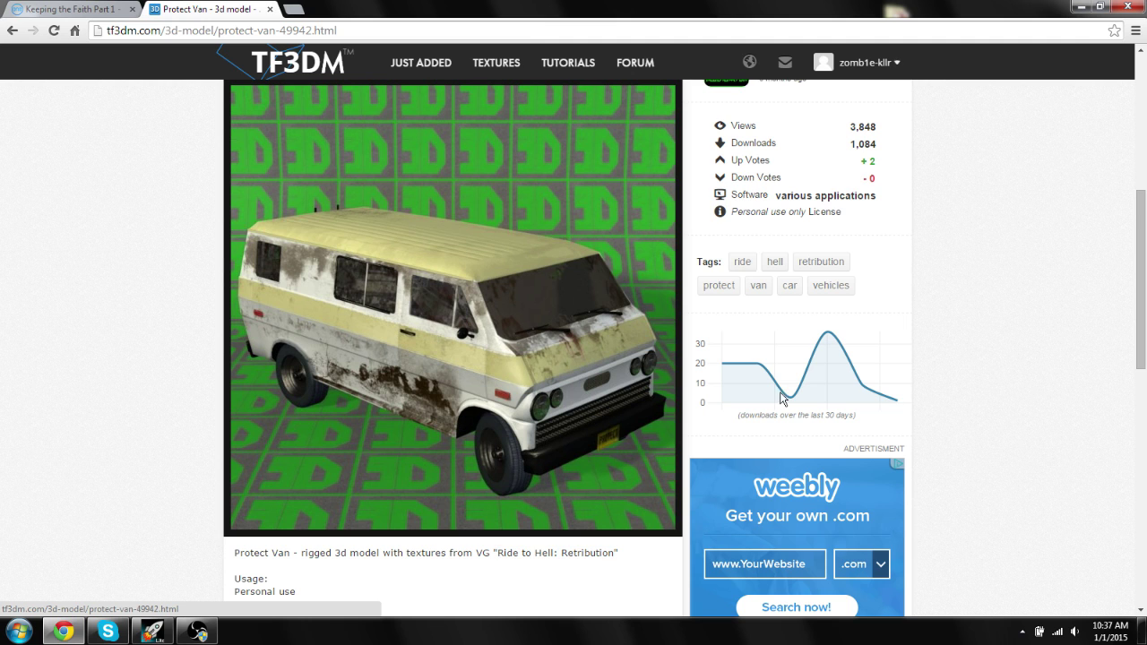
{"action": "scroll", "coordinate": [507, 366], "scroll_direction": "down", "scroll_amount": 3}
{"action": "left_click", "coordinate": [508, 514]}
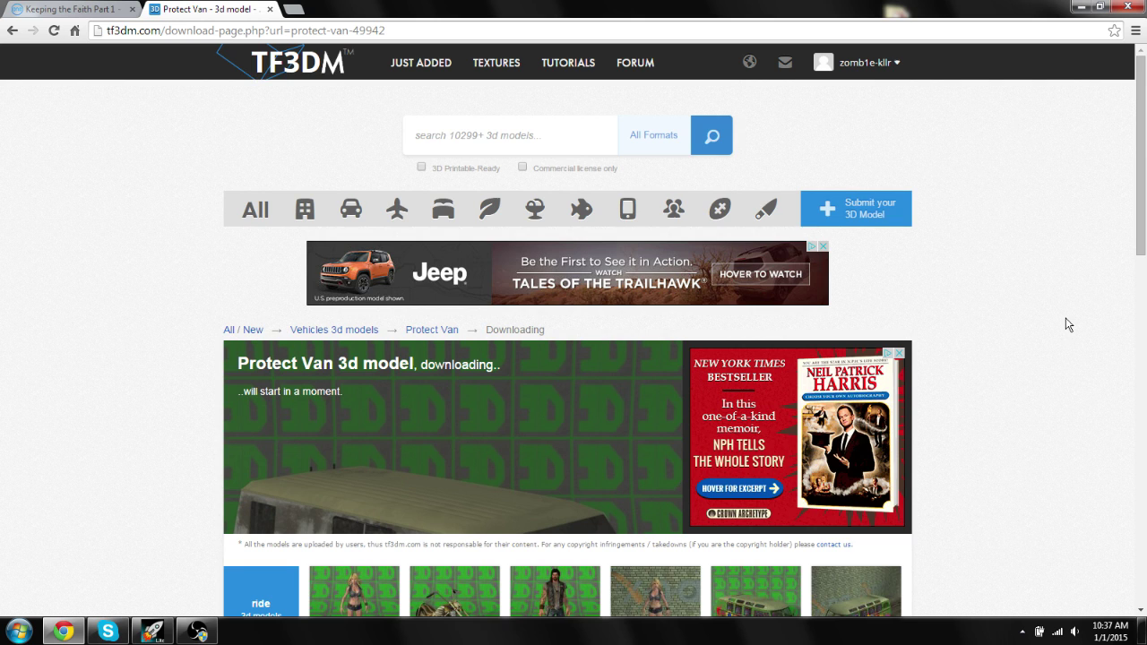
{"action": "scroll", "coordinate": [1062, 330], "scroll_direction": "down", "scroll_amount": 2}
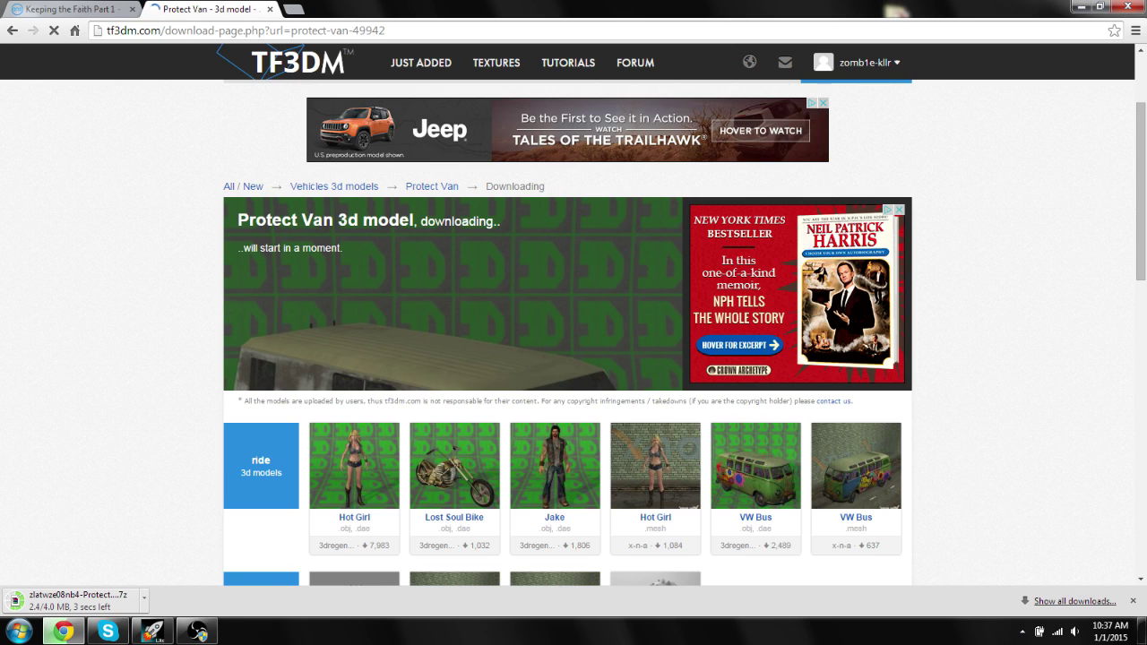
Extract the archive's Protect_Van folder to the Desktop with WinRAR, then close WinRAR
{"action": "left_click", "coordinate": [85, 596]}
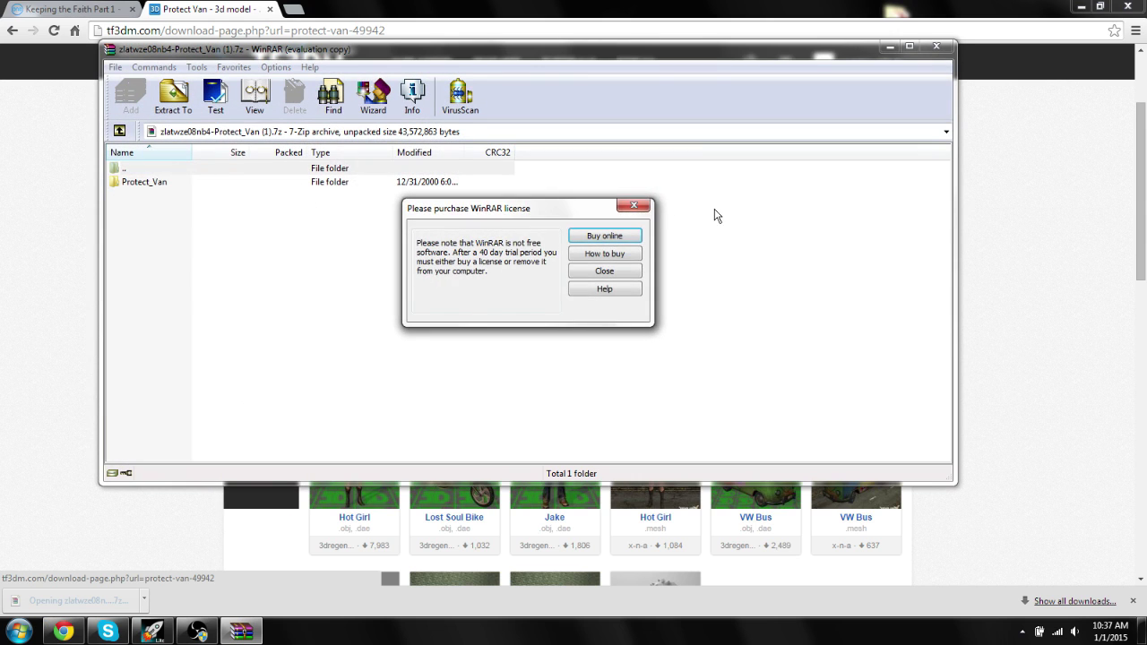
{"action": "left_click", "coordinate": [634, 205]}
{"action": "left_click", "coordinate": [161, 181]}
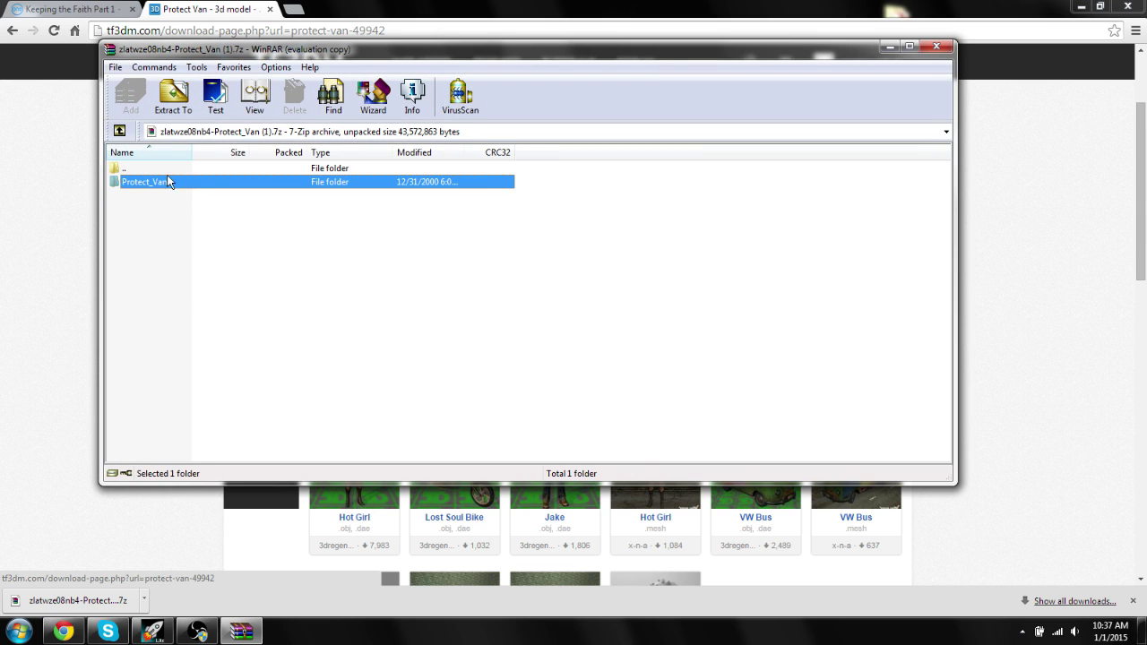
{"action": "left_click", "coordinate": [173, 94]}
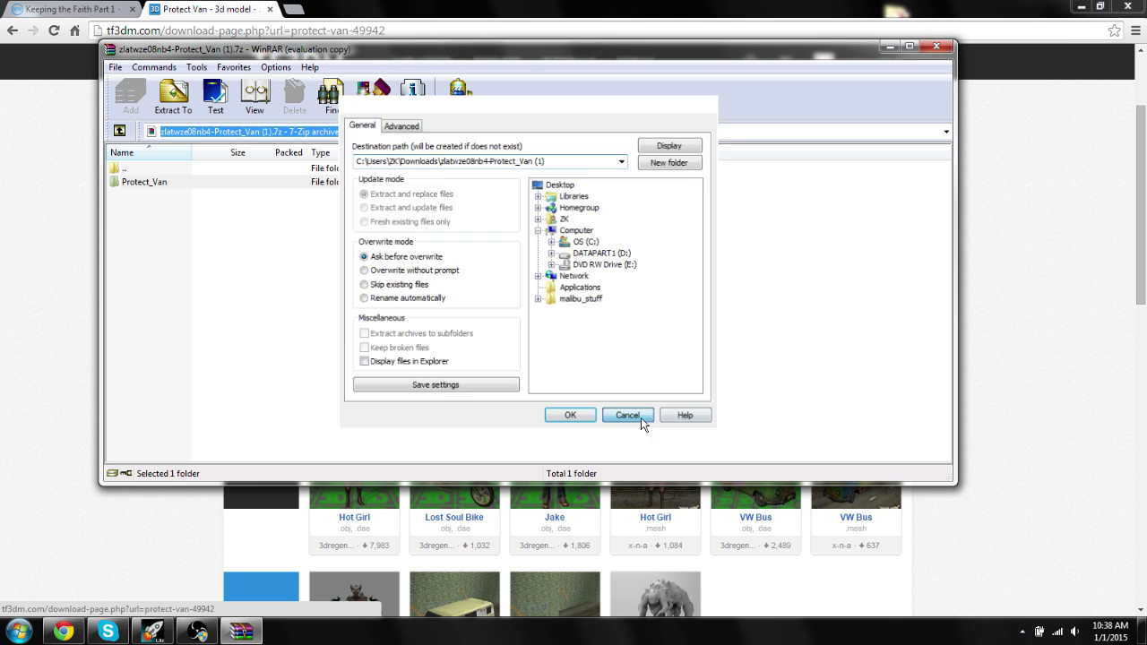
{"action": "left_click", "coordinate": [627, 408]}
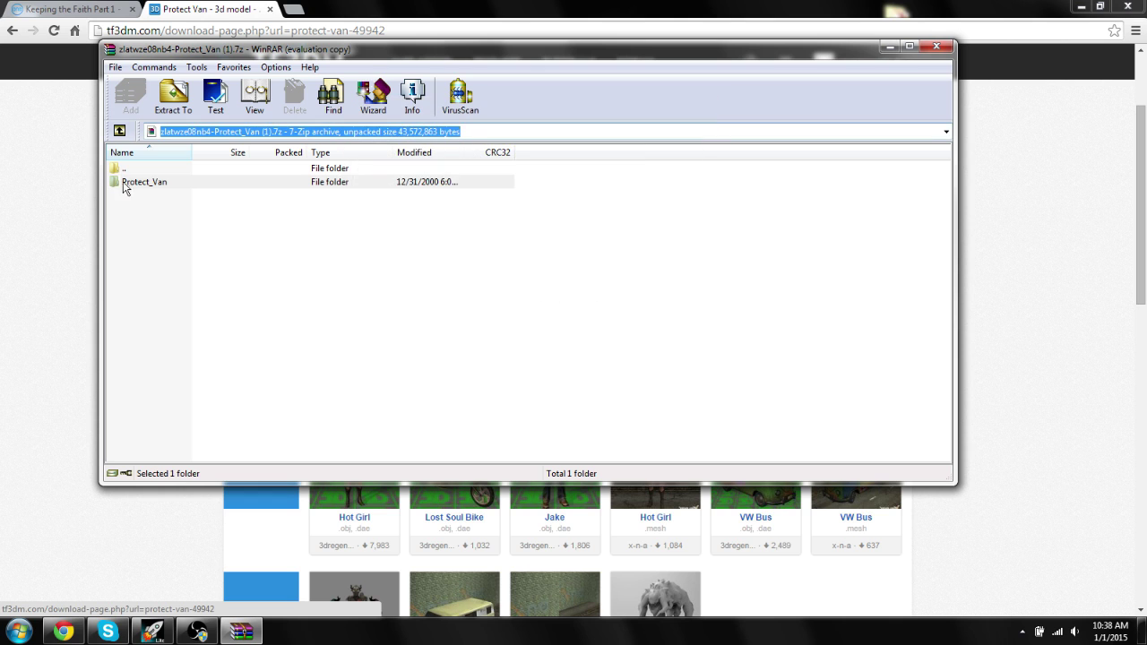
{"action": "left_click", "coordinate": [173, 98]}
{"action": "left_click", "coordinate": [560, 183]}
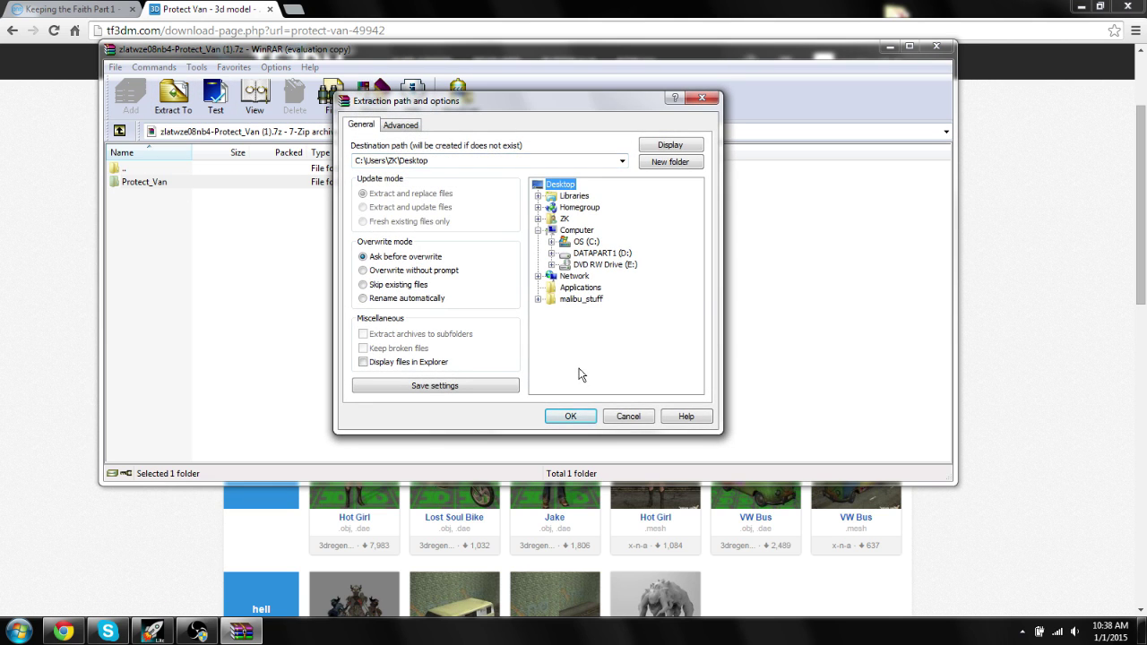
{"action": "left_click", "coordinate": [572, 414]}
{"action": "left_click", "coordinate": [933, 48]}
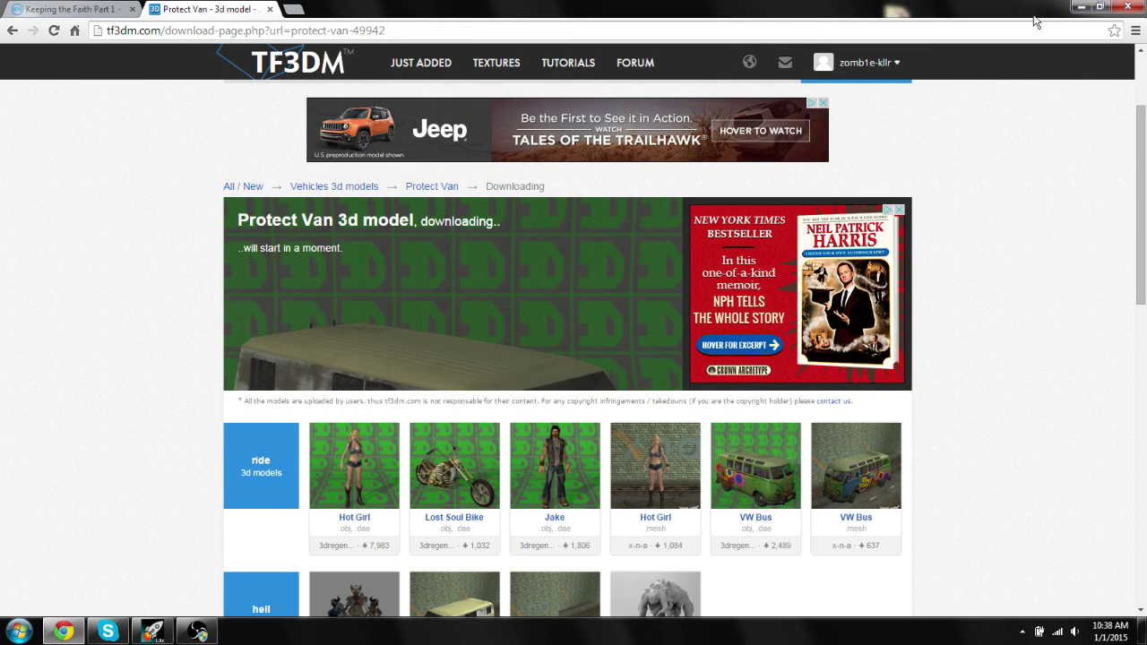
Launch Maya 2014 by searching 'maya' and close the startup notices and movies window
{"action": "left_click", "coordinate": [1081, 6]}
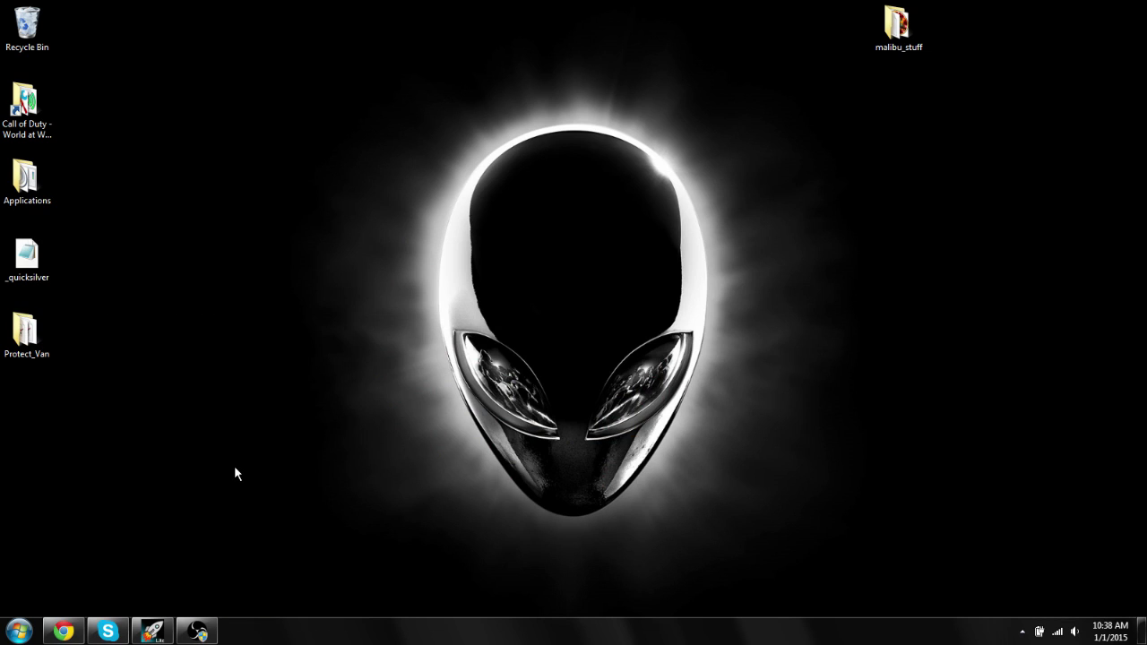
{"action": "key", "text": "super"}
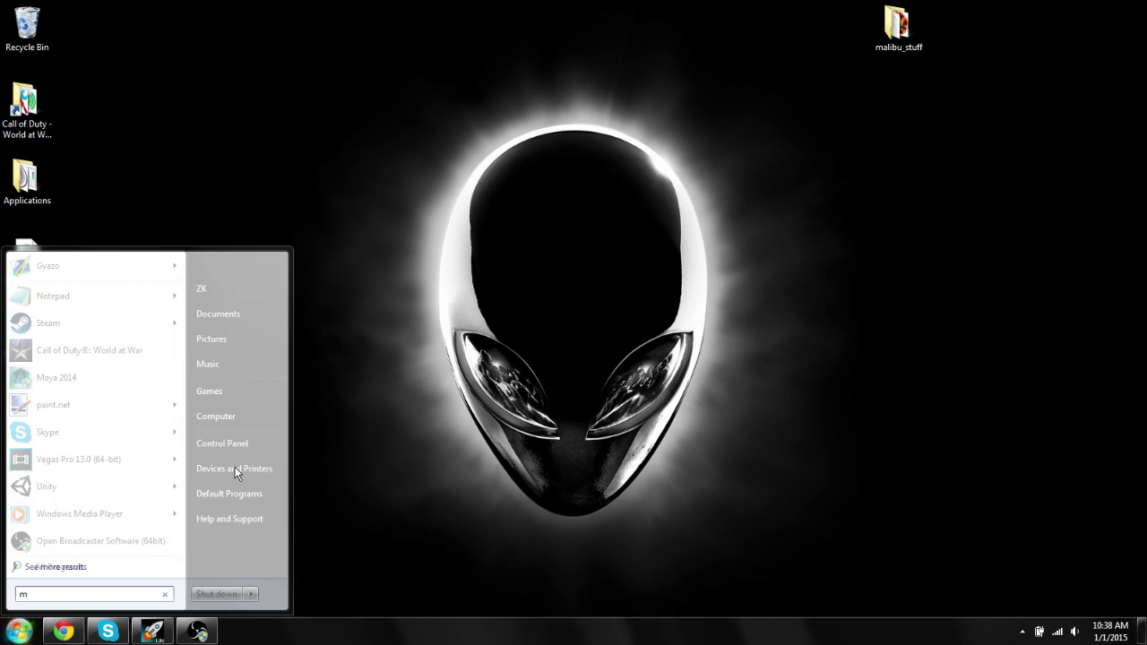
{"action": "type", "text": "maya"}
{"action": "key", "text": "Return"}
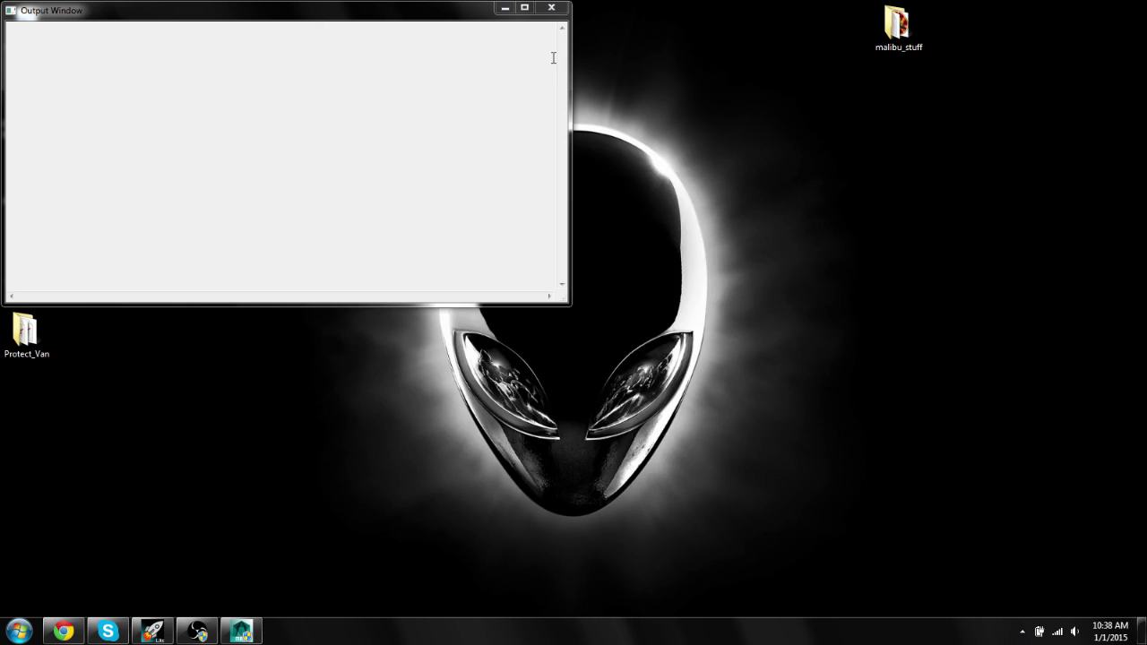
{"action": "left_click", "coordinate": [551, 8]}
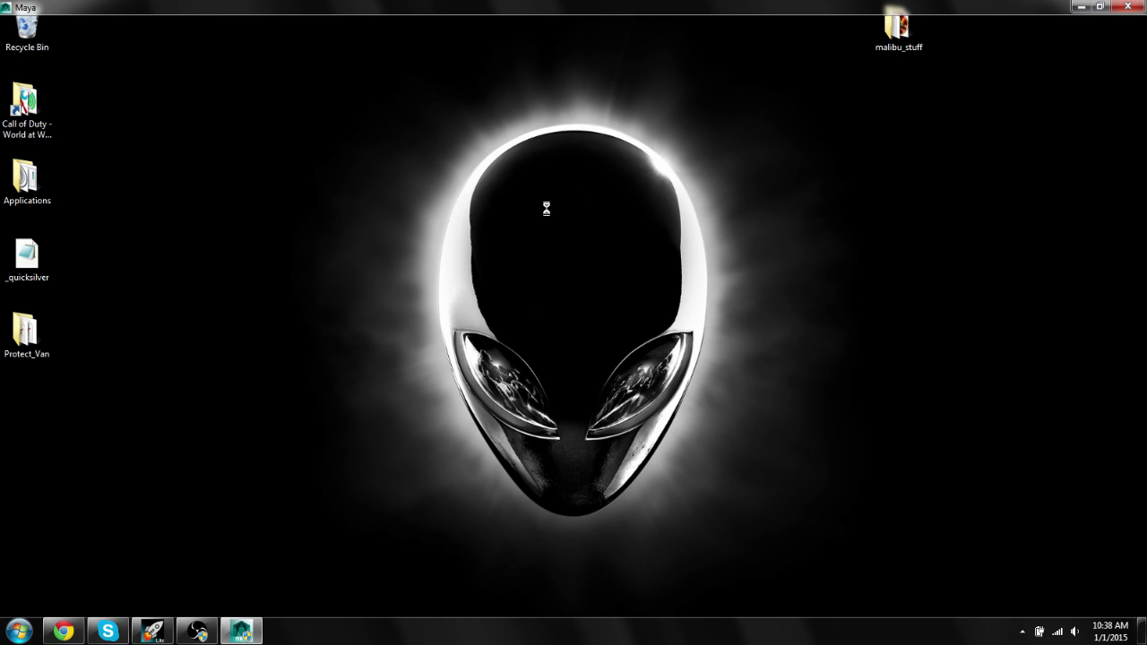
{"action": "key", "text": "Return"}
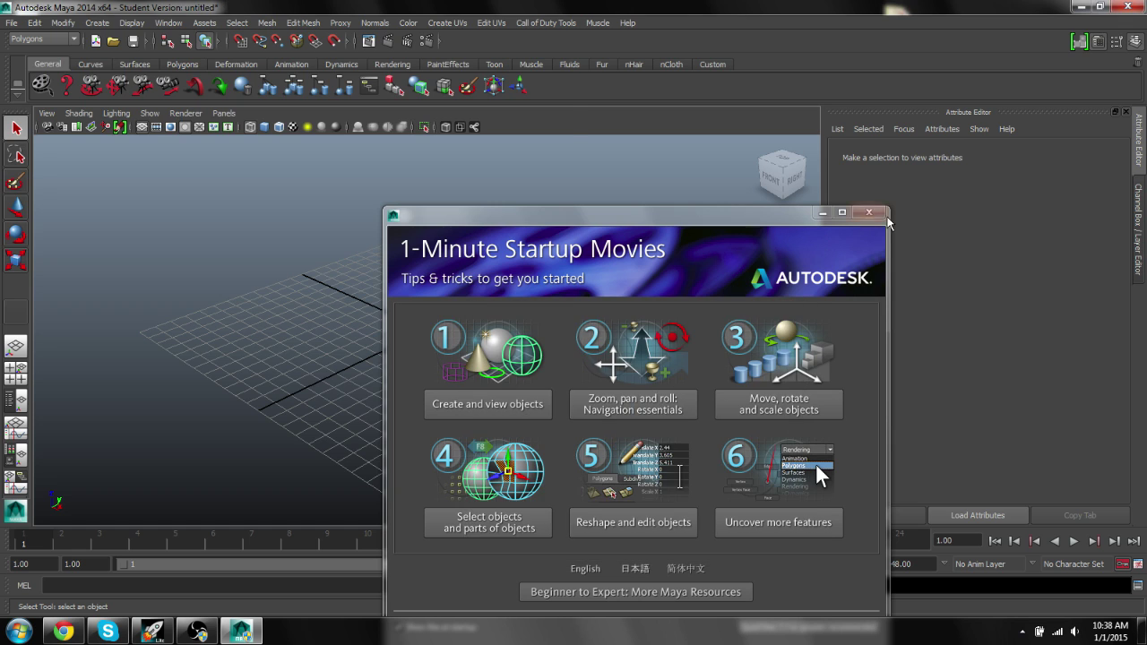
{"action": "left_click", "coordinate": [868, 212]}
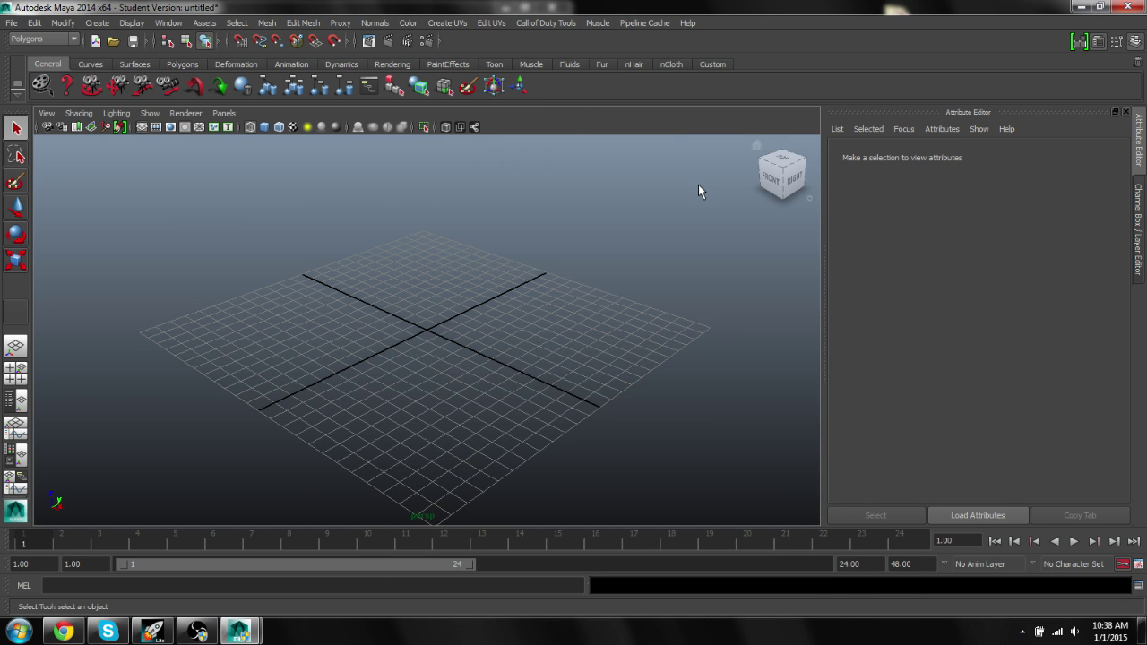
{"action": "scroll", "coordinate": [531, 324], "scroll_direction": "down", "scroll_amount": 4}
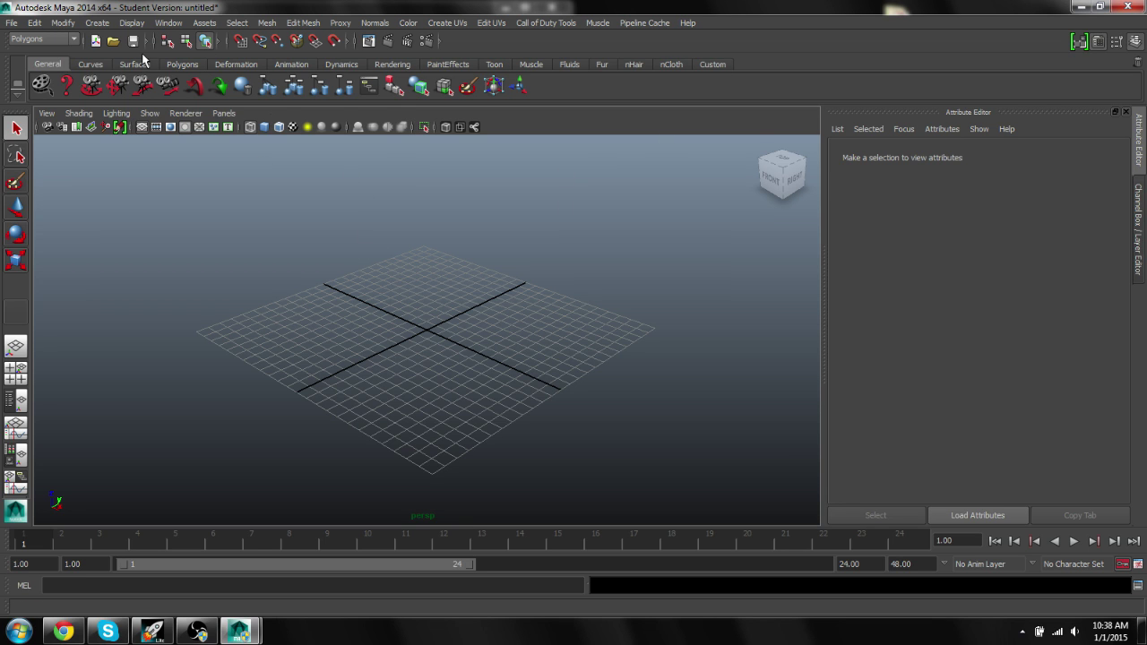
Open Desktop\Protect_Van\Protect_Van.obj in Maya, discarding the unsaved scene
{"action": "left_click", "coordinate": [113, 41]}
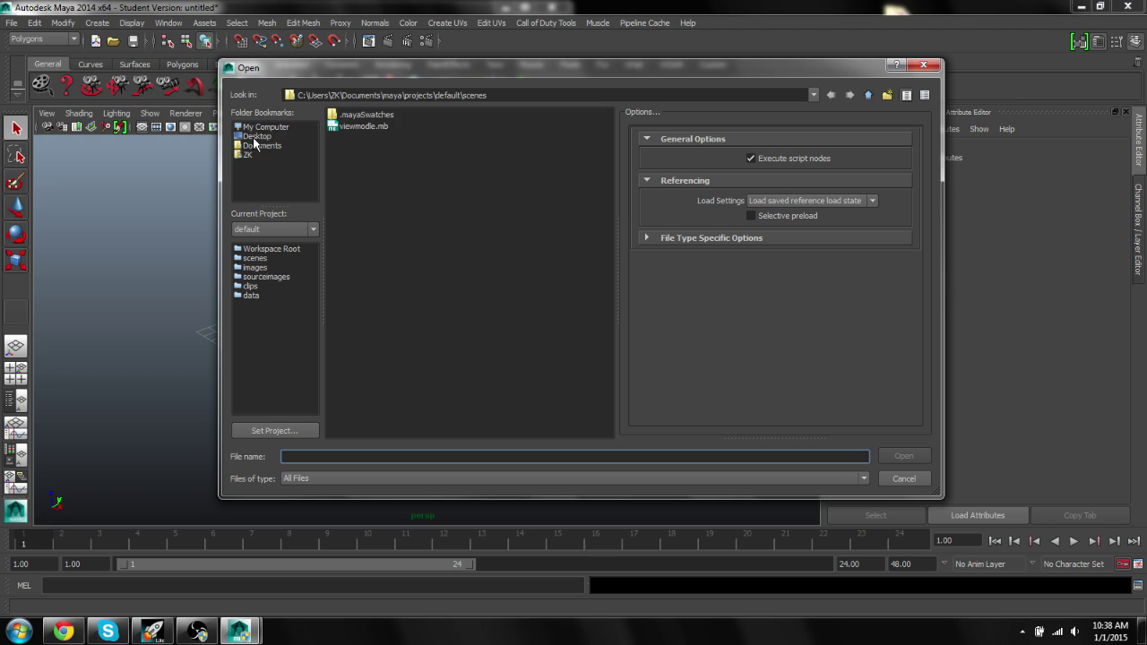
{"action": "left_click", "coordinate": [255, 136]}
{"action": "double_click", "coordinate": [378, 150]}
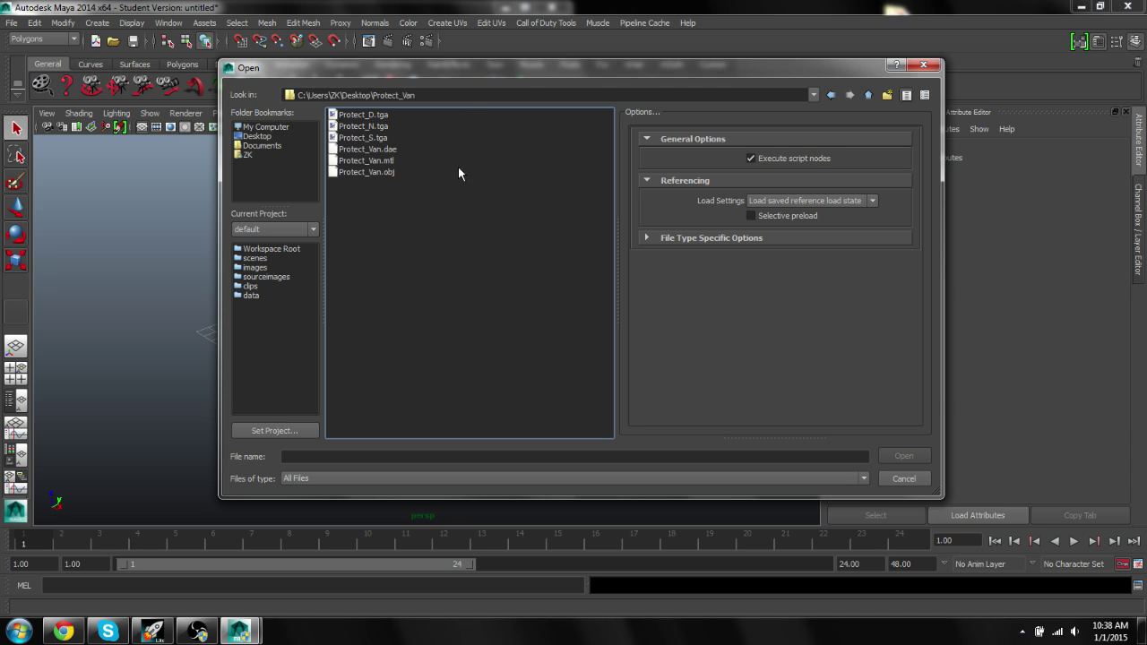
{"action": "double_click", "coordinate": [372, 172]}
{"action": "left_click", "coordinate": [568, 315]}
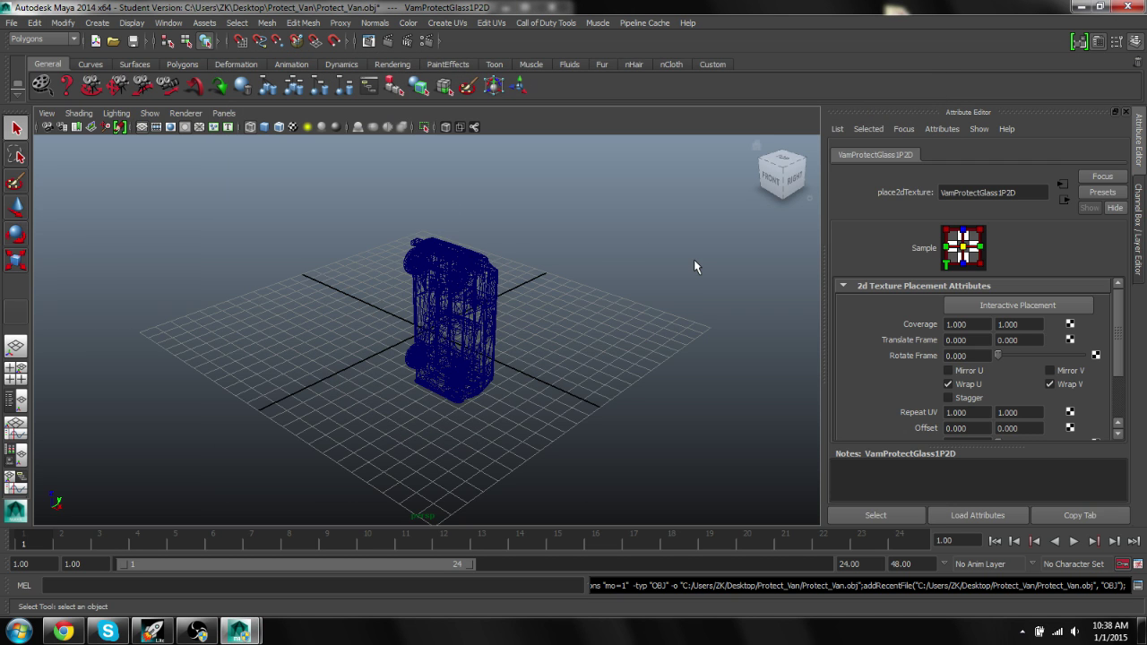
{"action": "left_click_drag", "start_coordinate": [540, 278], "coordinate": [515, 309], "text": "alt"}
{"action": "scroll", "coordinate": [524, 312], "scroll_direction": "down", "scroll_amount": 2}
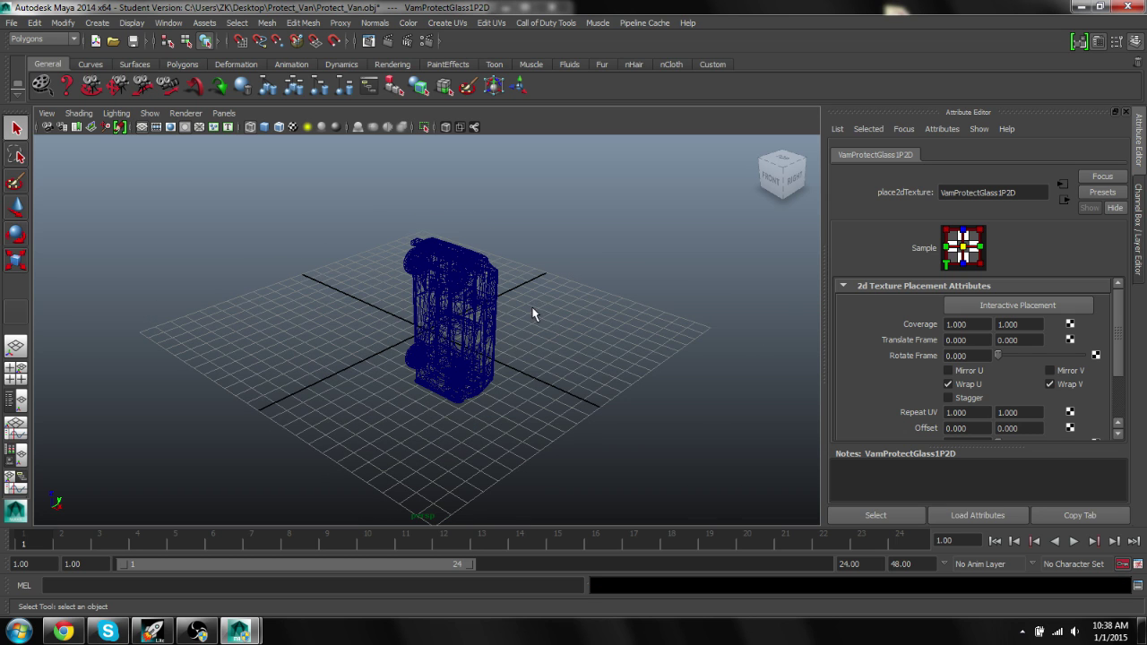
{"action": "left_click", "coordinate": [25, 403]}
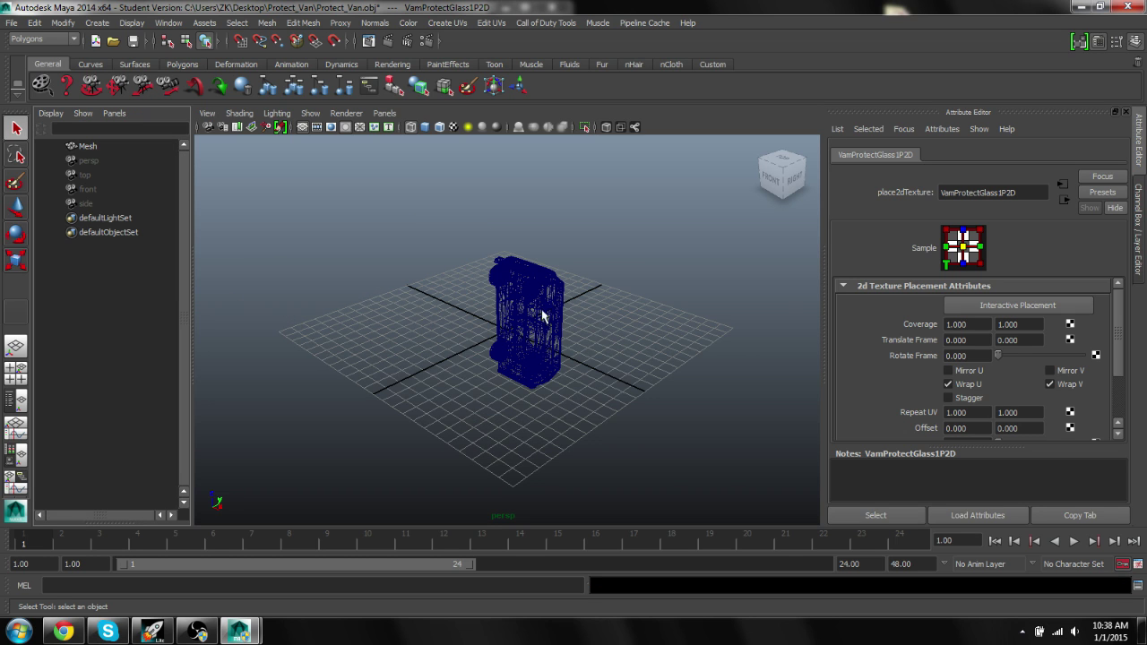
{"action": "scroll", "coordinate": [543, 336], "scroll_direction": "down", "scroll_amount": 5}
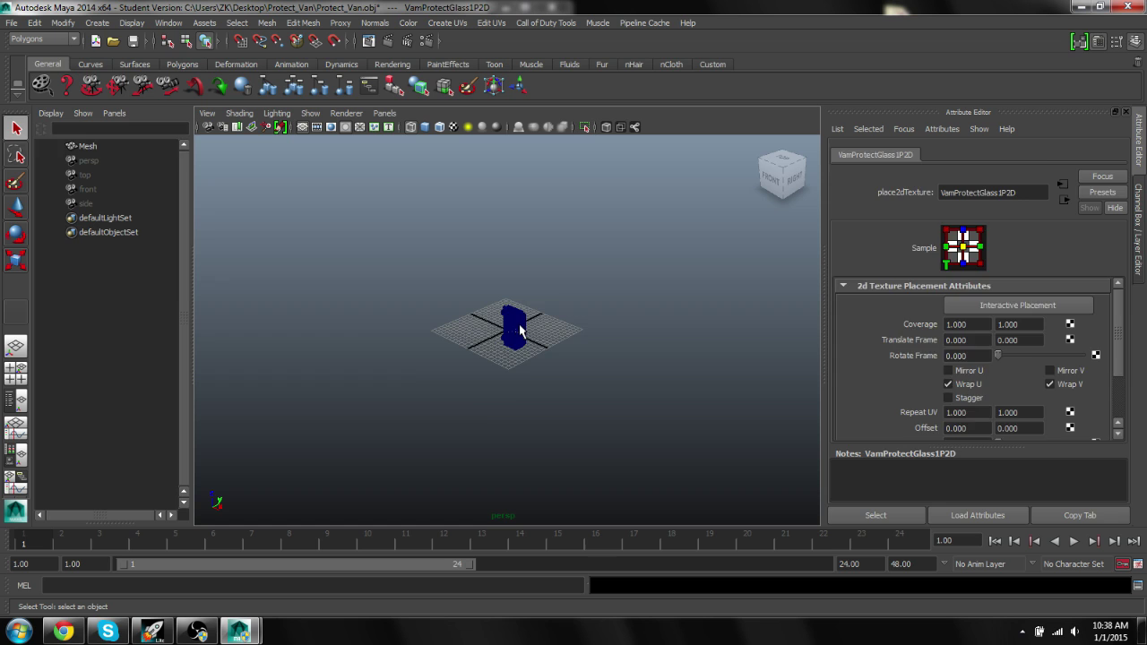
Show the van textured and set its Rotate X to 90 so it sits upright
{"action": "left_click", "coordinate": [529, 333]}
{"action": "scroll", "coordinate": [615, 337], "scroll_direction": "up", "scroll_amount": 3}
{"action": "key", "text": "6"}
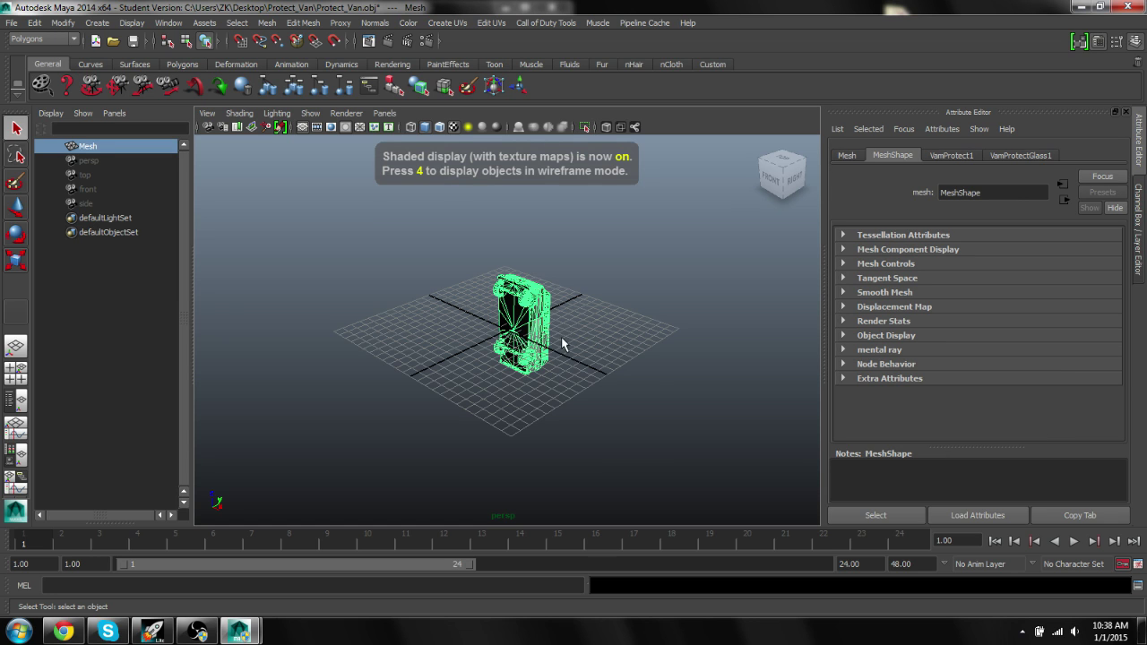
{"action": "key", "text": "e"}
{"action": "left_click_drag", "start_coordinate": [494, 319], "coordinate": [491, 330]}
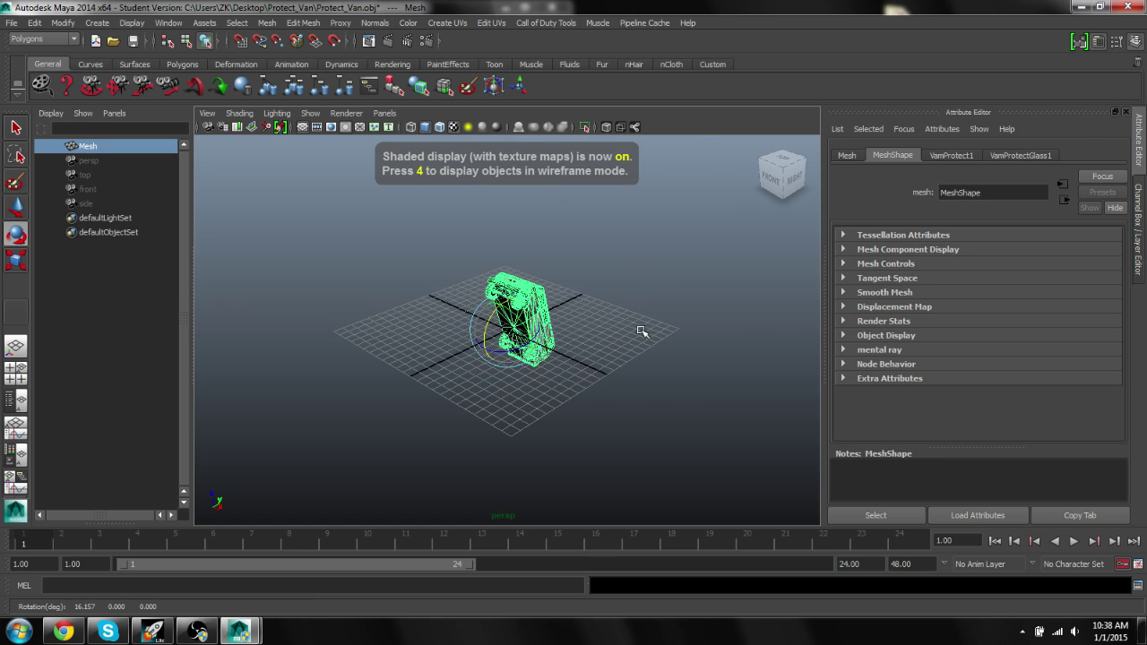
{"action": "key", "text": "ctrl+a"}
{"action": "double_click", "coordinate": [1100, 204]}
{"action": "type", "text": "90"}
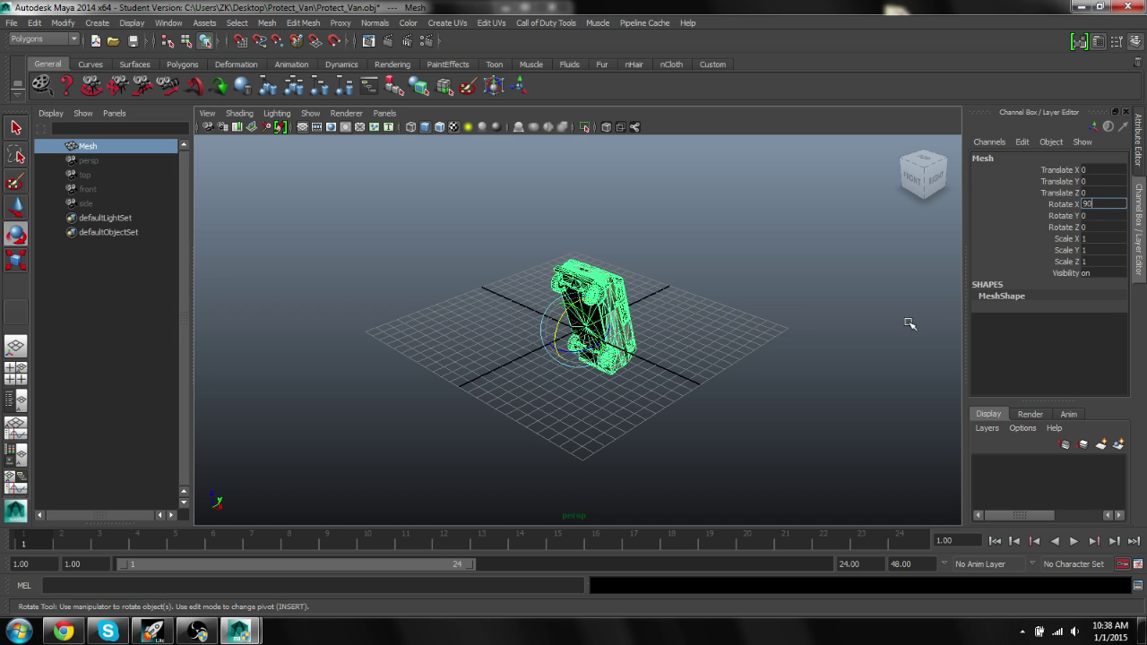
{"action": "key", "text": "Return"}
{"action": "left_click", "coordinate": [822, 361]}
{"action": "left_click_drag", "start_coordinate": [658, 356], "coordinate": [694, 337], "text": "alt"}
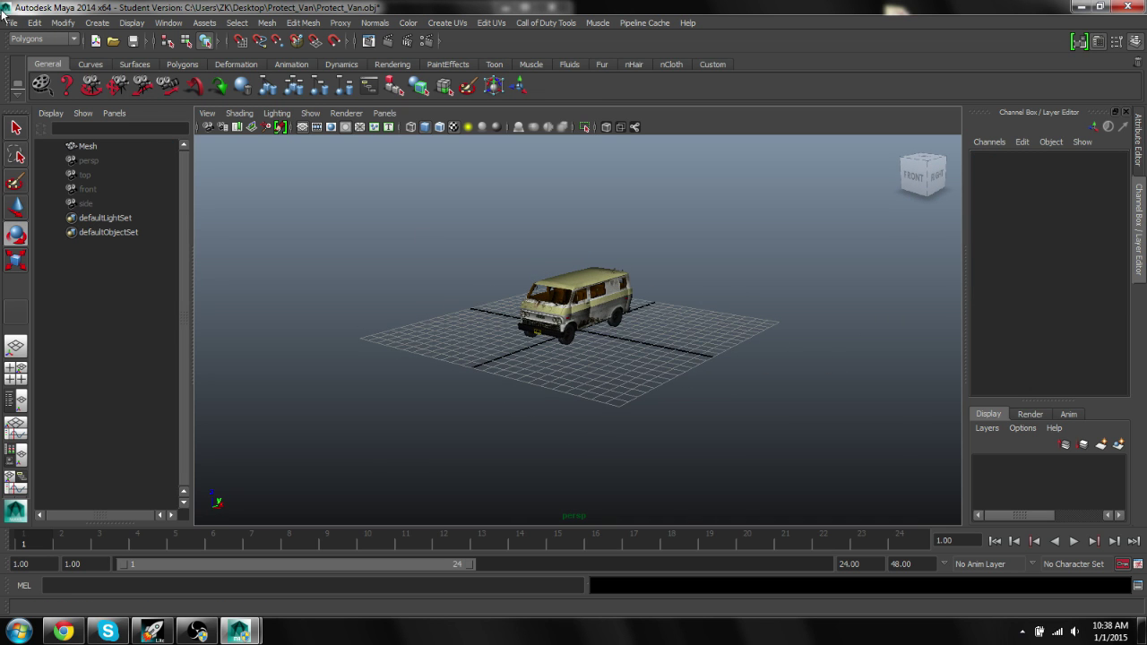
Import COD_DefMesh.mb from World at War's bin\maya\rigs\character folder as a size reference
{"action": "left_click", "coordinate": [10, 23]}
{"action": "left_click", "coordinate": [54, 154]}
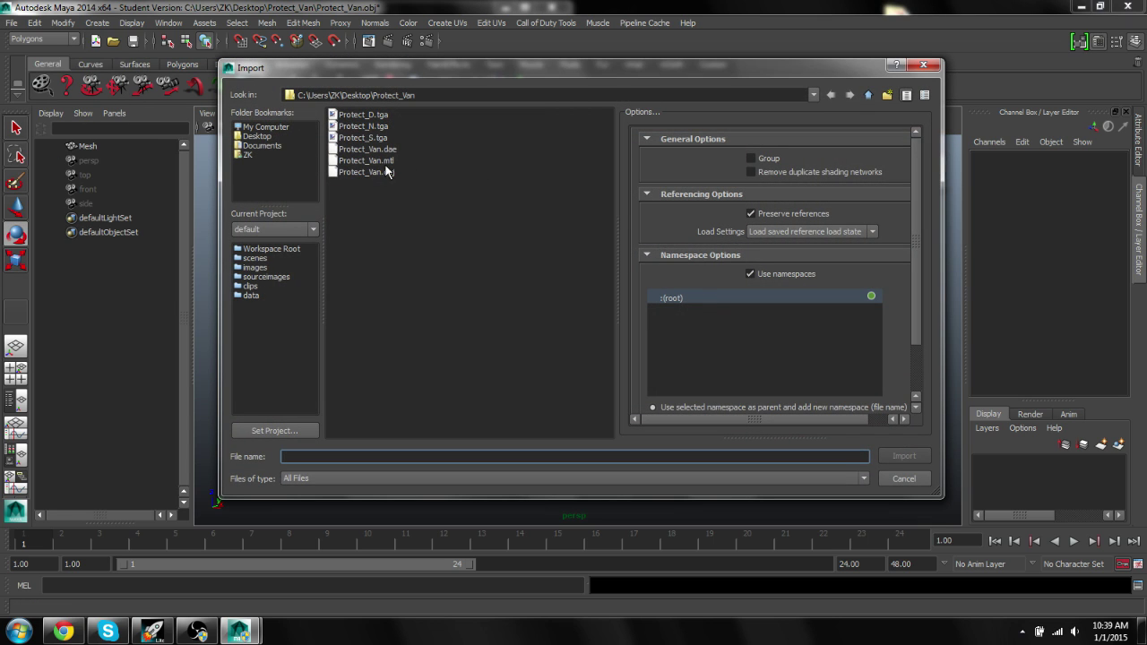
{"action": "left_click", "coordinate": [268, 127]}
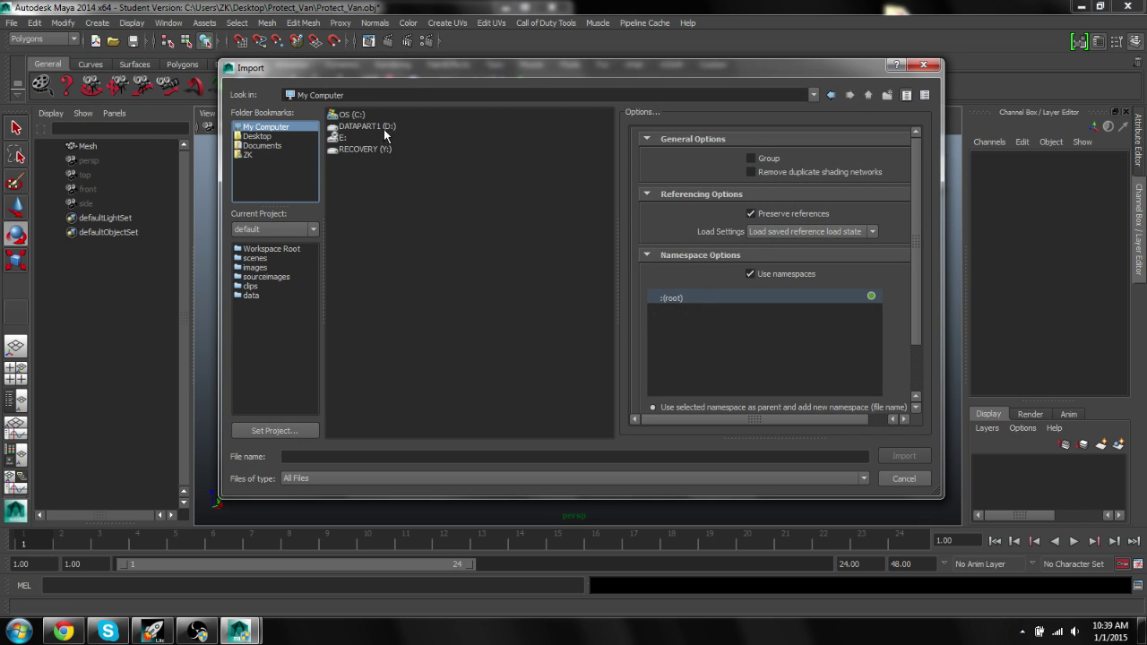
{"action": "double_click", "coordinate": [354, 115]}
{"action": "double_click", "coordinate": [395, 206]}
{"action": "double_click", "coordinate": [358, 126]}
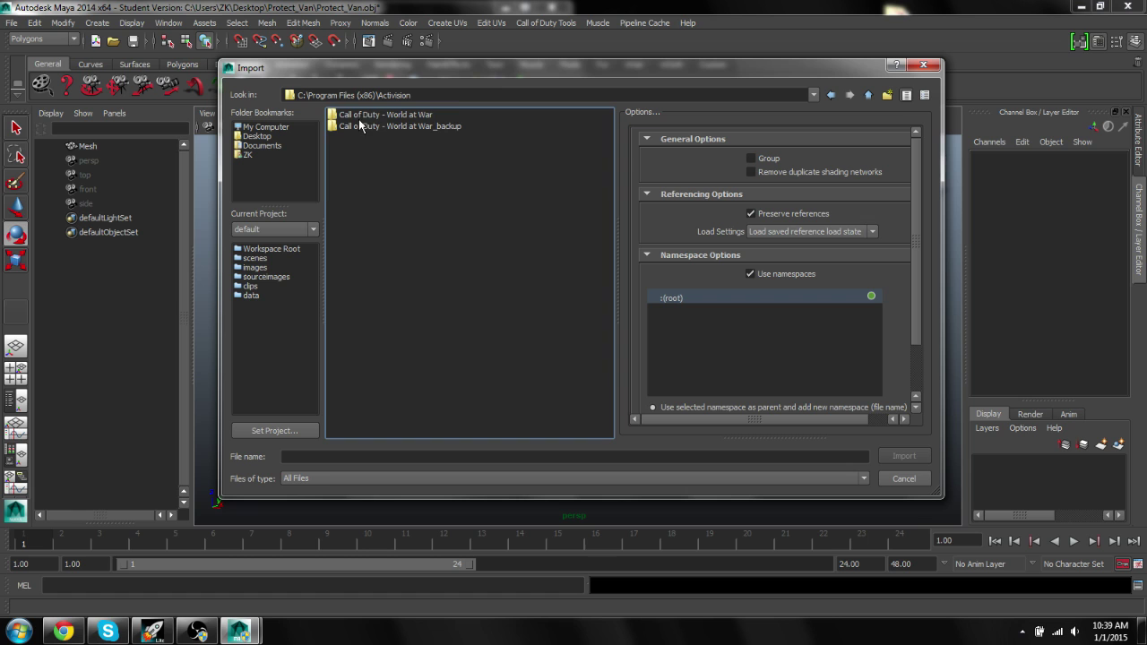
{"action": "left_click", "coordinate": [384, 115]}
{"action": "double_click", "coordinate": [384, 115]}
{"action": "double_click", "coordinate": [356, 139]}
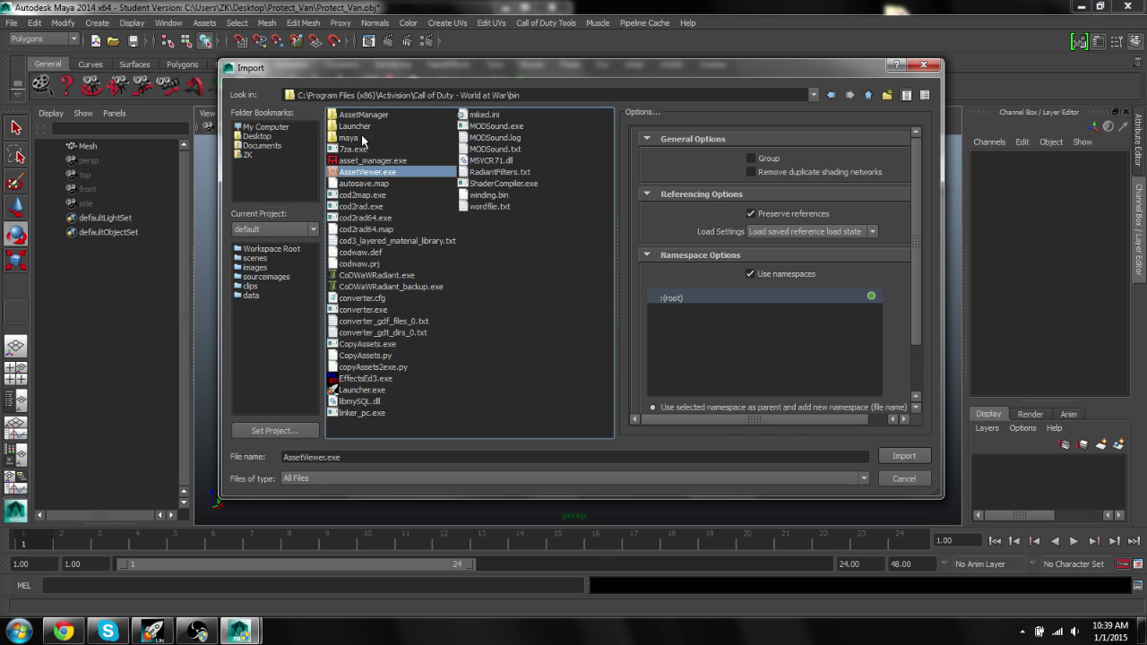
{"action": "double_click", "coordinate": [363, 139]}
{"action": "double_click", "coordinate": [345, 126]}
{"action": "double_click", "coordinate": [363, 114]}
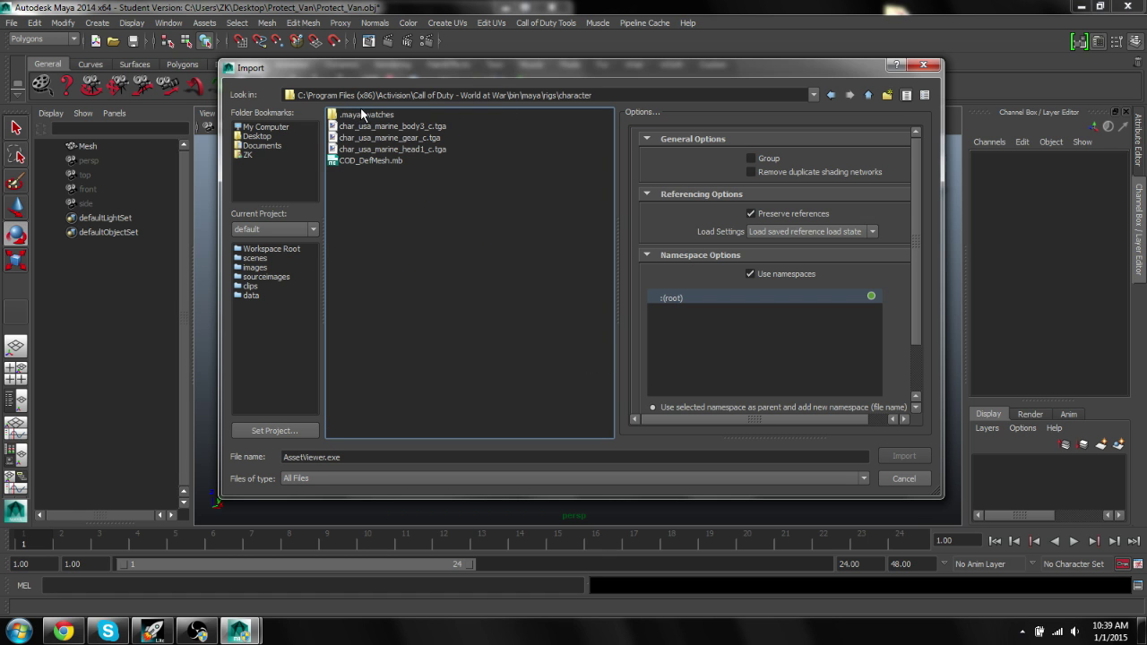
{"action": "double_click", "coordinate": [371, 161]}
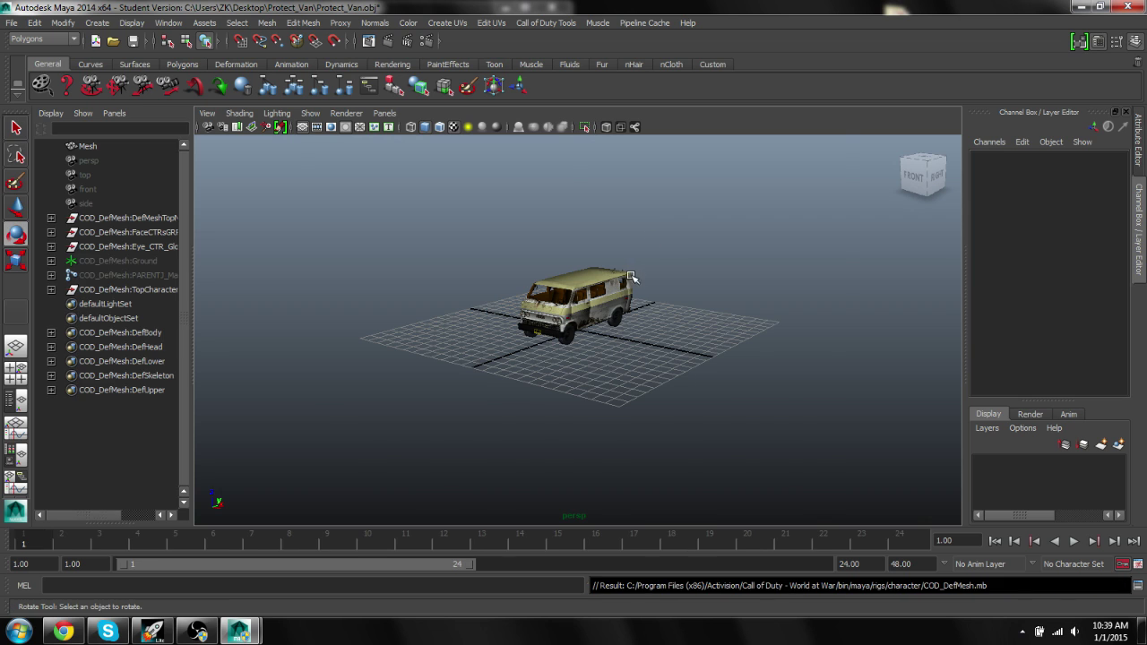
{"action": "scroll", "coordinate": [604, 273], "scroll_direction": "down", "scroll_amount": 10}
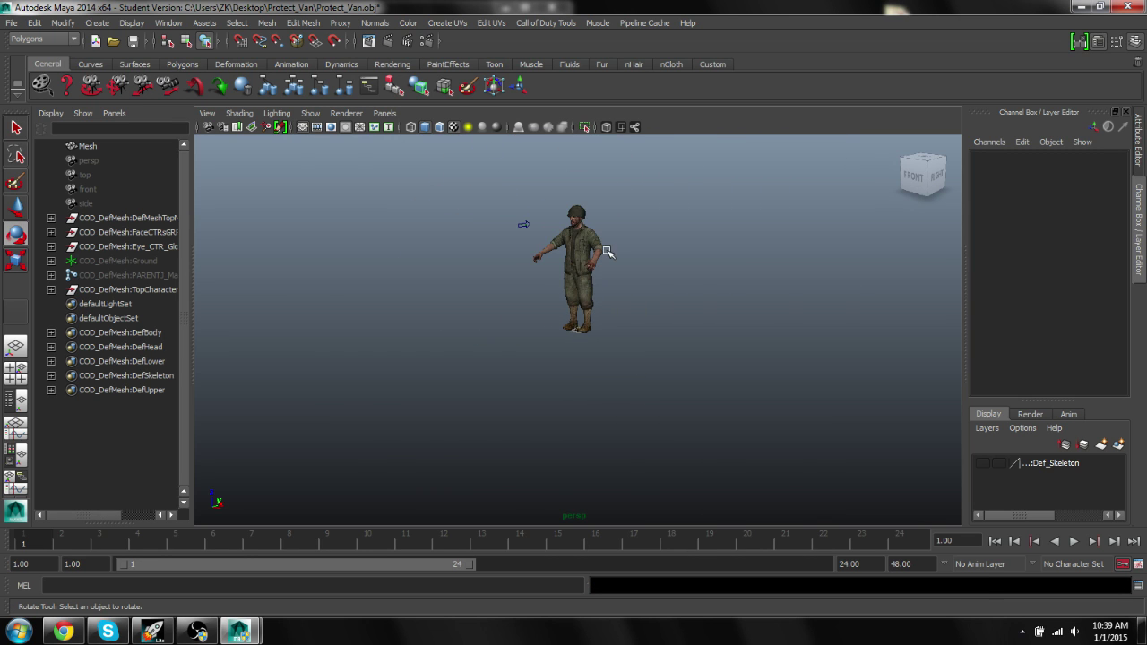
{"action": "scroll", "coordinate": [587, 337], "scroll_direction": "up", "scroll_amount": 10}
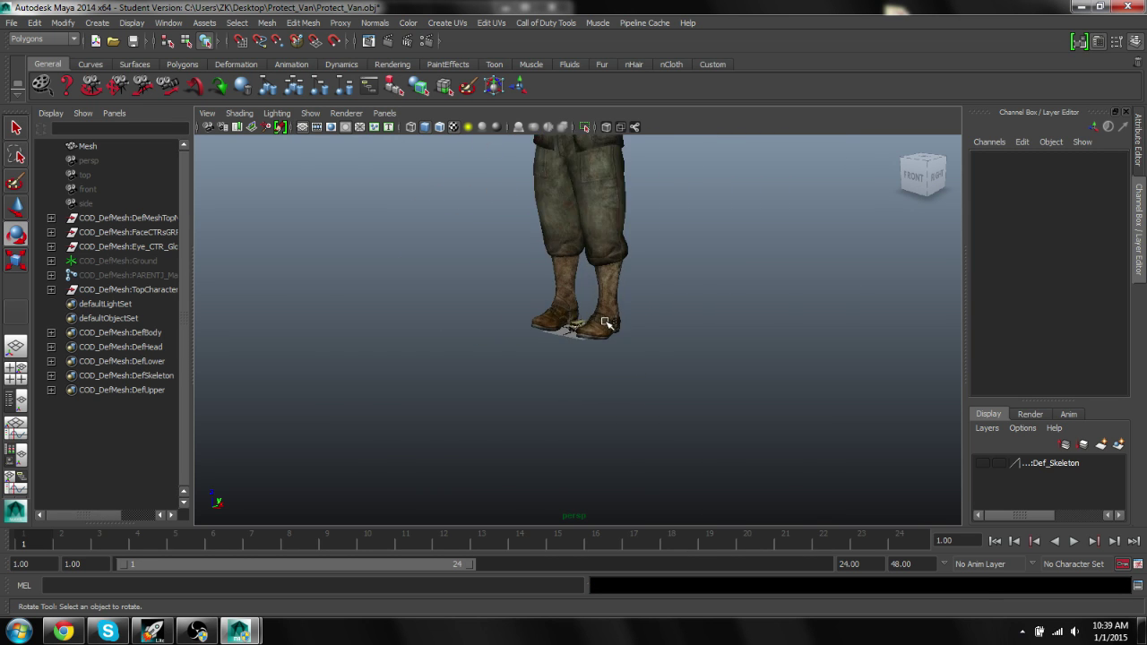
Scale the van uniformly to 41.847 to suit the soldier, then select the rig nodes in the Outliner
{"action": "left_click", "coordinate": [582, 297]}
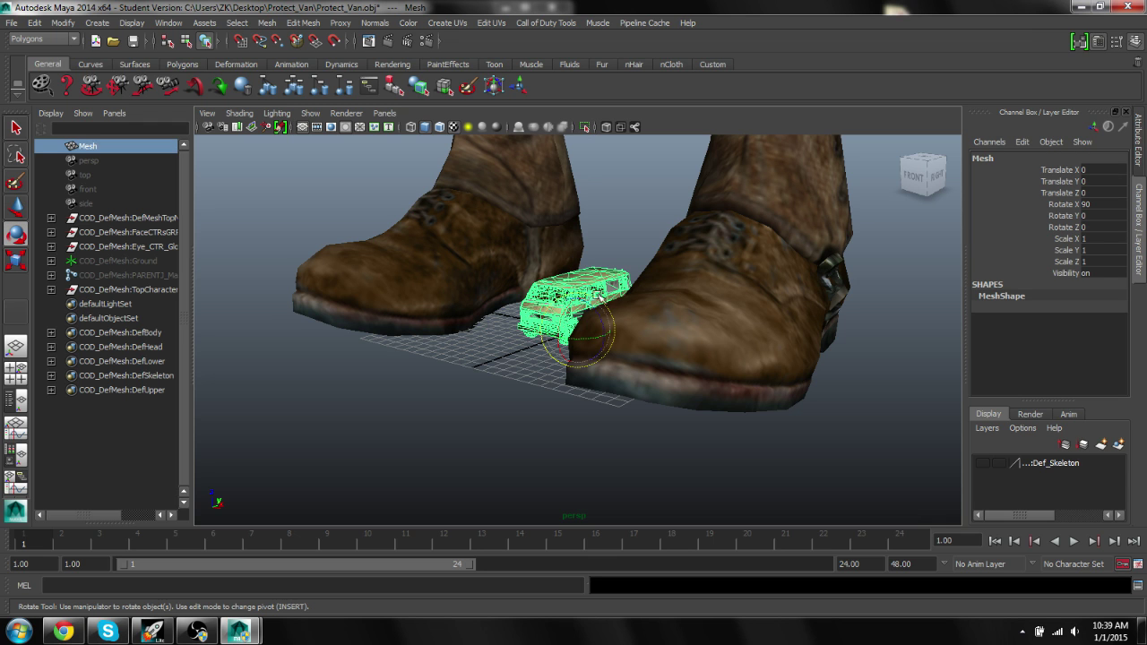
{"action": "left_click", "coordinate": [22, 262]}
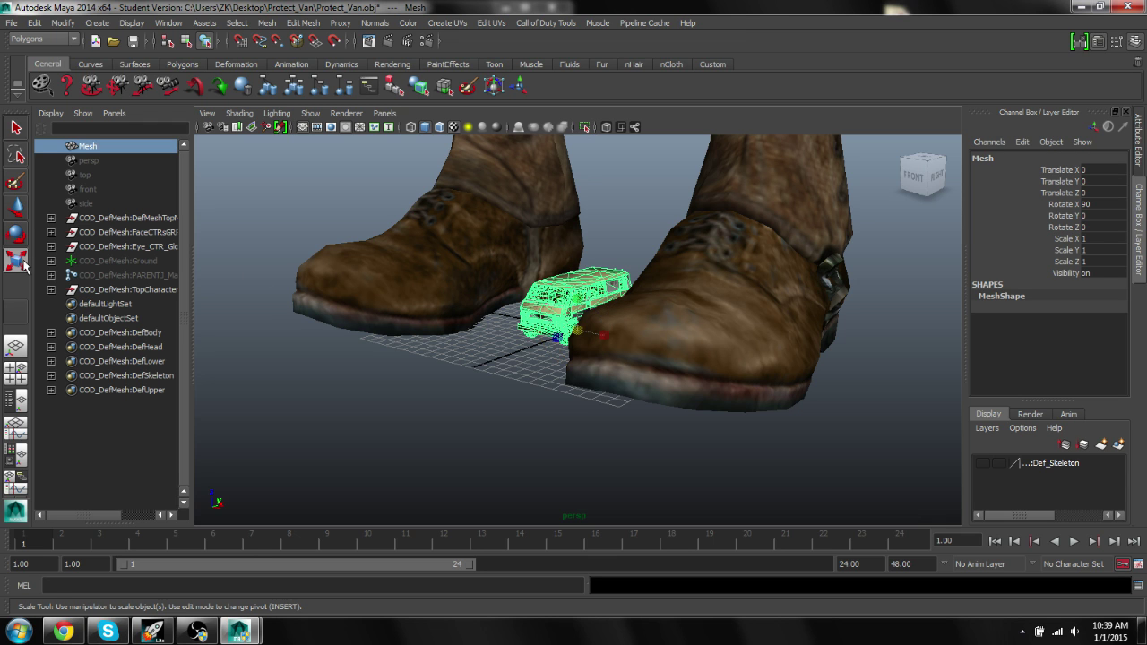
{"action": "left_click_drag", "start_coordinate": [573, 330], "coordinate": [645, 327]}
{"action": "scroll", "coordinate": [567, 296], "scroll_direction": "down", "scroll_amount": 6}
{"action": "scroll", "coordinate": [645, 295], "scroll_direction": "down", "scroll_amount": 5}
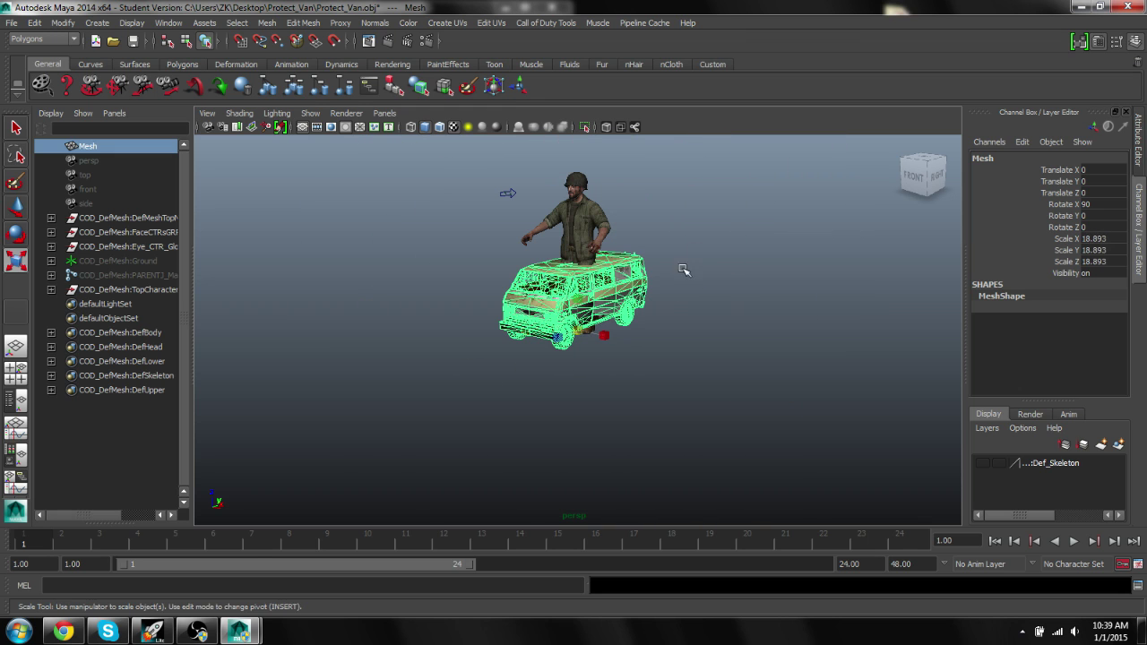
{"action": "left_click", "coordinate": [681, 266]}
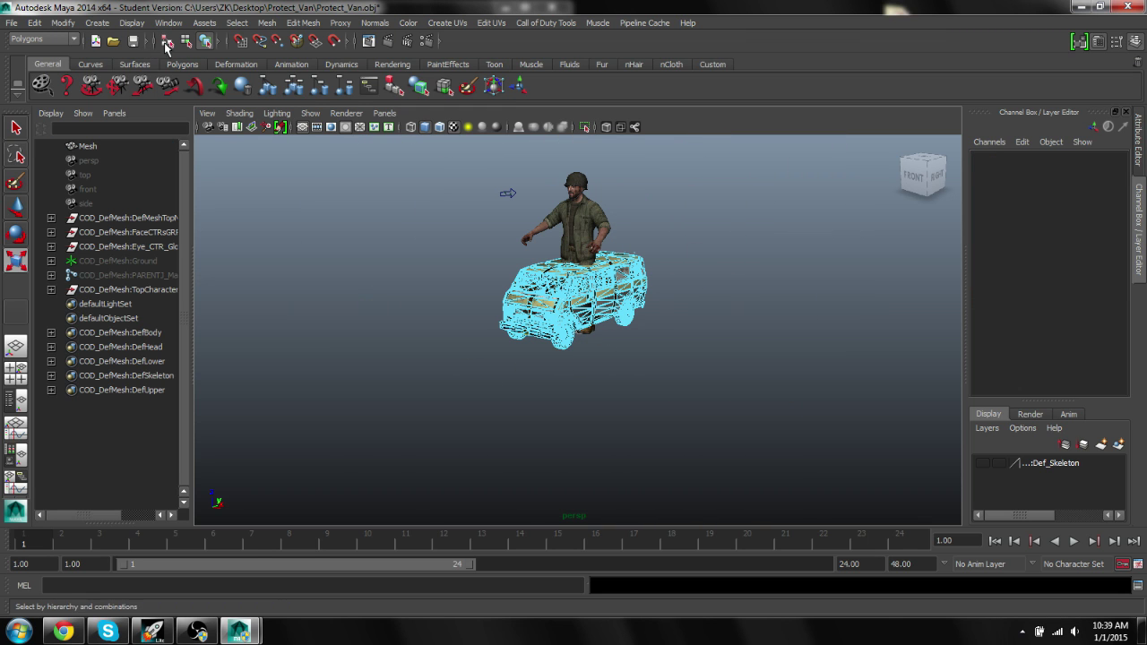
{"action": "left_click", "coordinate": [396, 269]}
{"action": "left_click", "coordinate": [576, 321]}
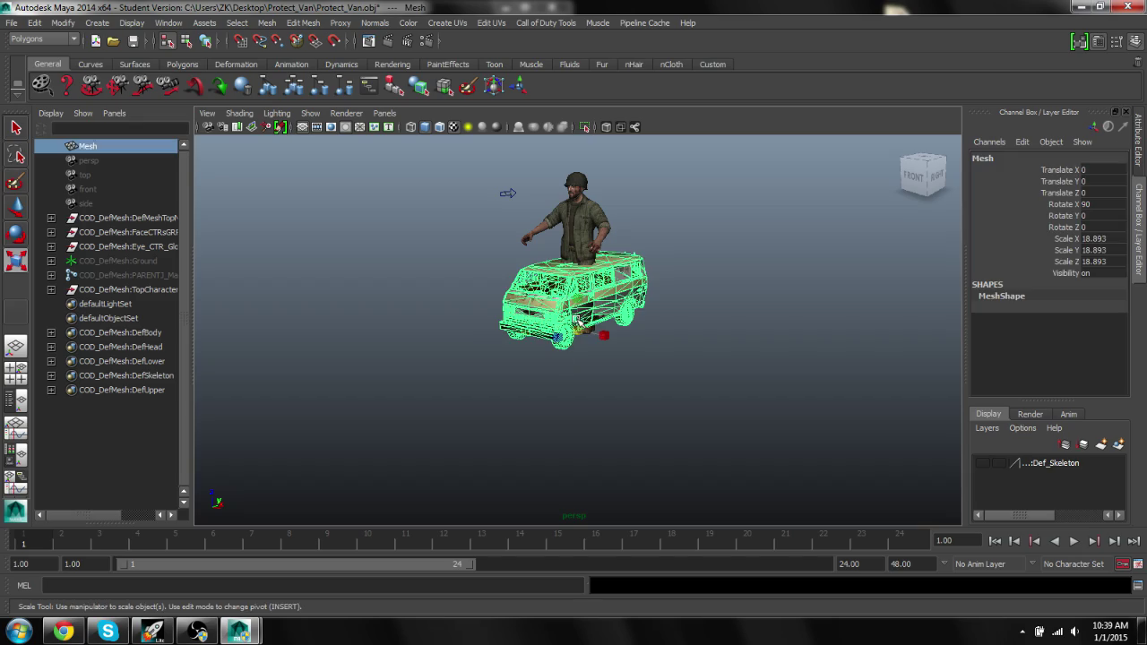
{"action": "left_click_drag", "start_coordinate": [579, 331], "coordinate": [615, 376]}
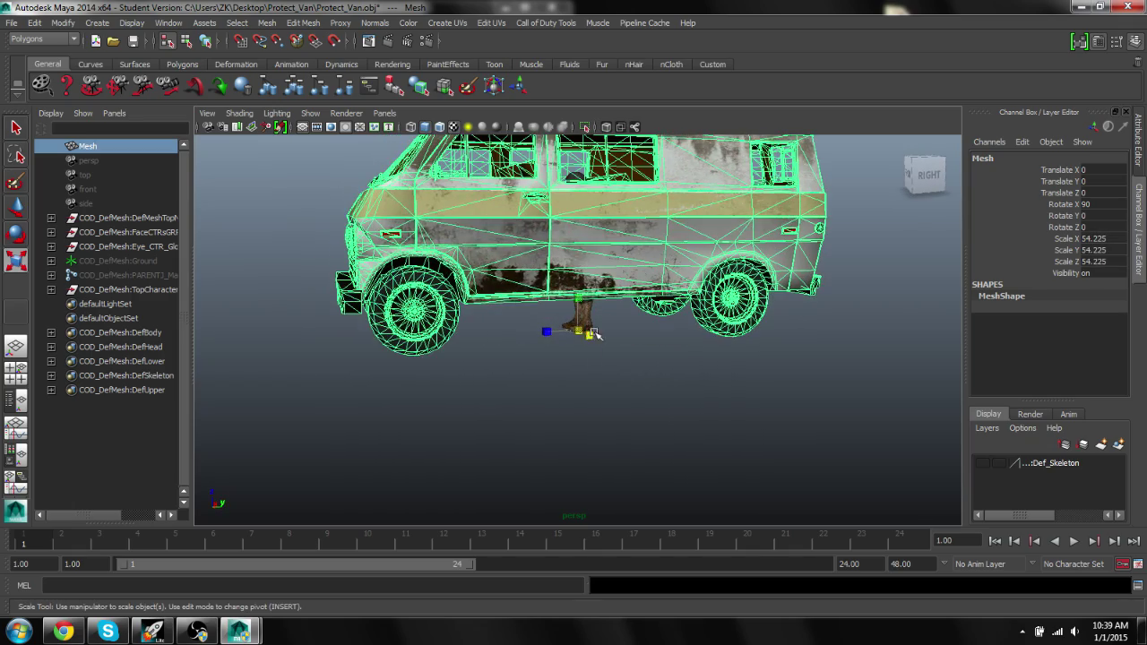
{"action": "left_click_drag", "start_coordinate": [578, 332], "coordinate": [631, 326]}
{"action": "left_click", "coordinate": [648, 367]}
{"action": "left_click_drag", "start_coordinate": [113, 222], "coordinate": [119, 393]}
Delete the selected COD_DefMesh rig nodes, leaving only the scaled van and default nodes
{"action": "key", "text": "Delete"}
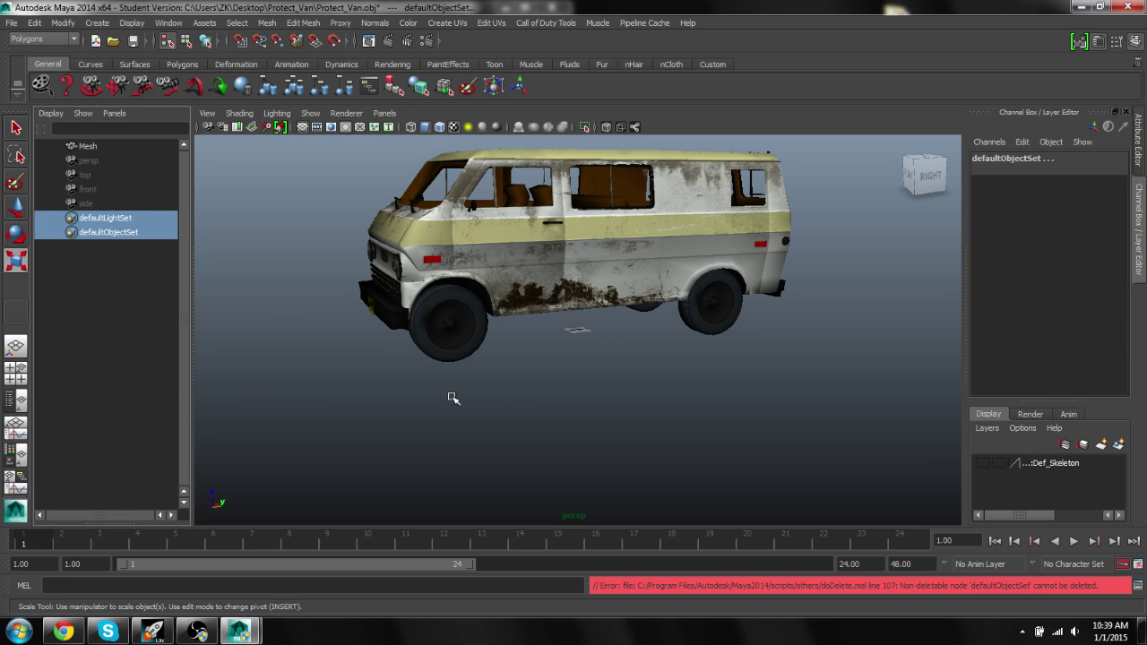
{"action": "left_click_drag", "start_coordinate": [452, 398], "coordinate": [504, 401], "text": "alt"}
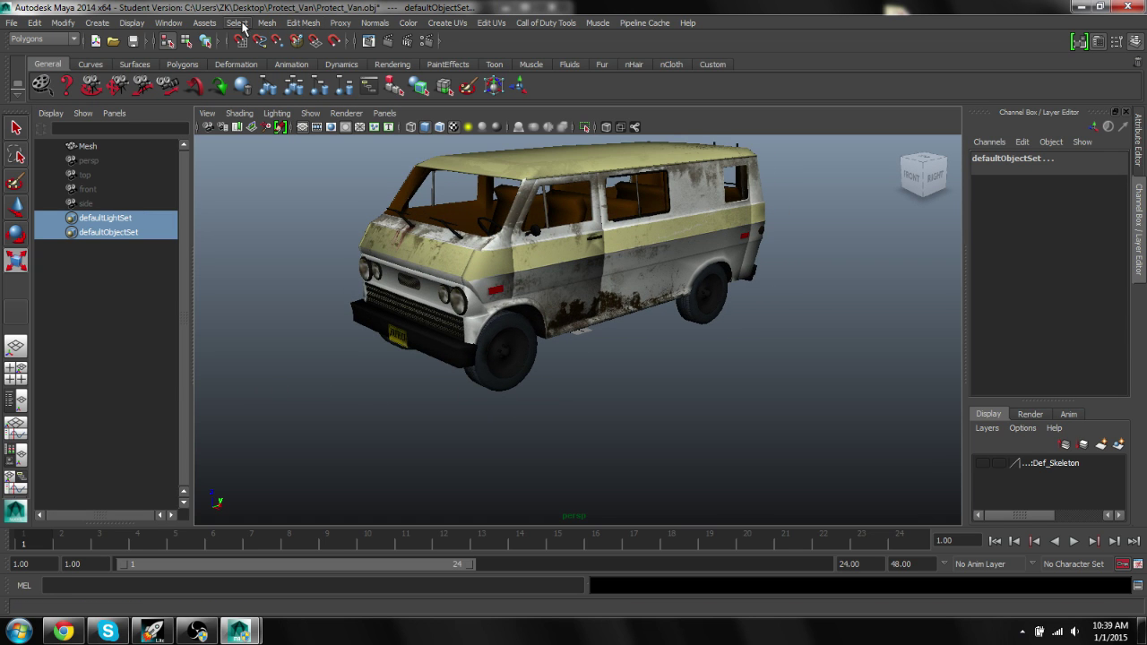
{"action": "left_click", "coordinate": [338, 343]}
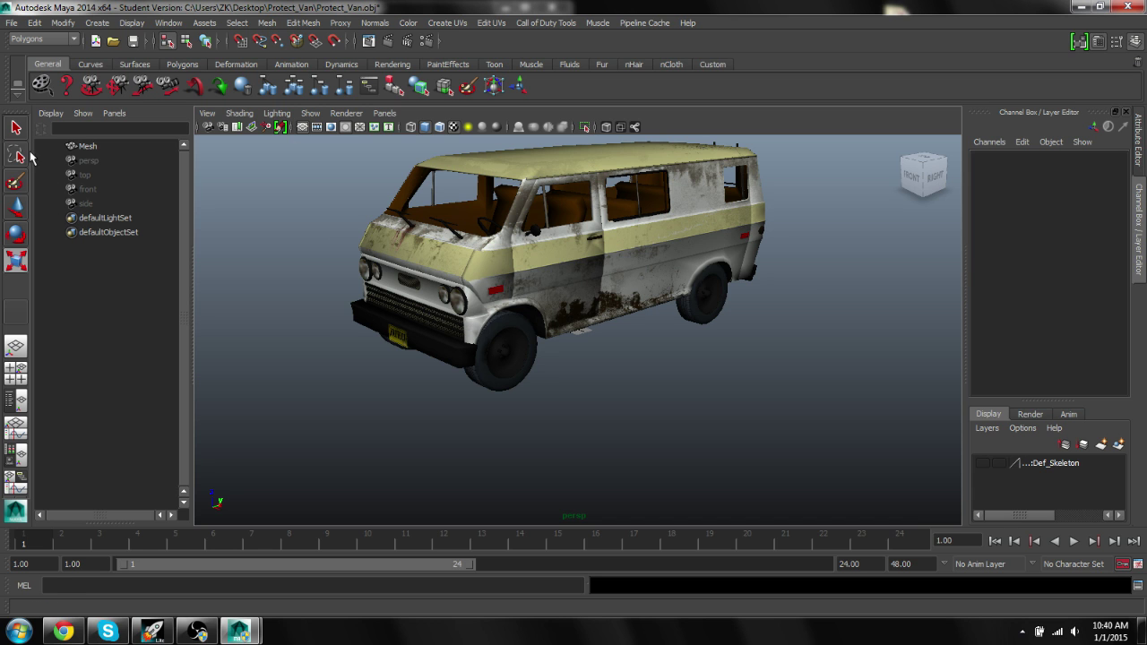
{"action": "left_click", "coordinate": [15, 127]}
{"action": "scroll", "coordinate": [614, 261], "scroll_direction": "up", "scroll_amount": 5}
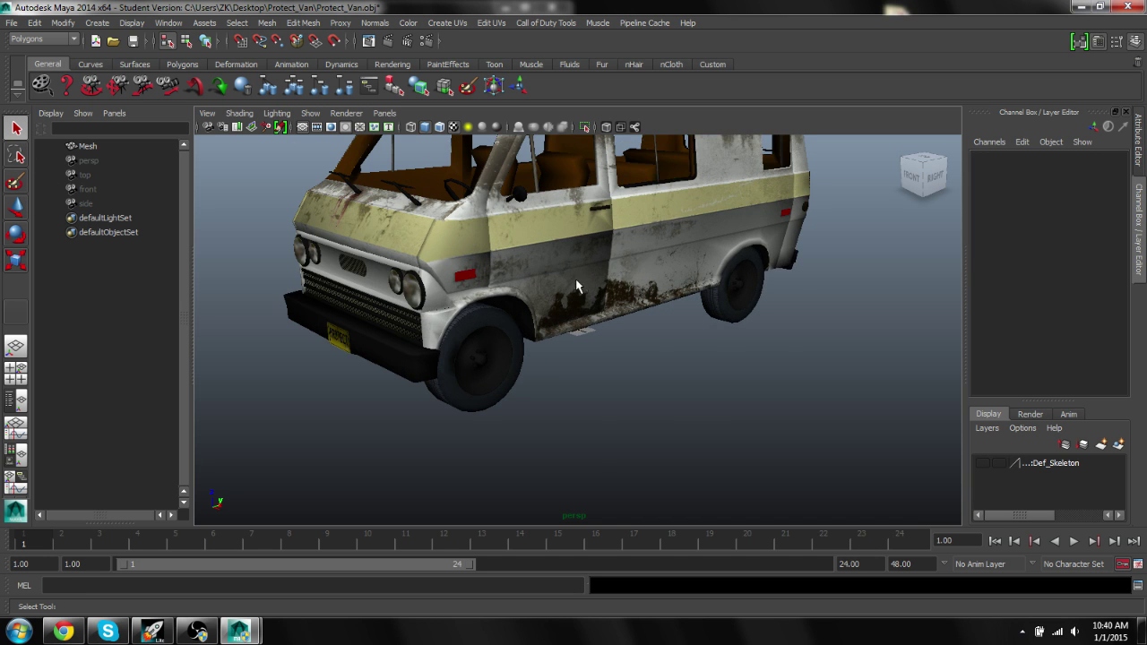
{"action": "left_click_drag", "start_coordinate": [576, 285], "coordinate": [630, 285], "text": "alt"}
{"action": "scroll", "coordinate": [609, 292], "scroll_direction": "down", "scroll_amount": 5}
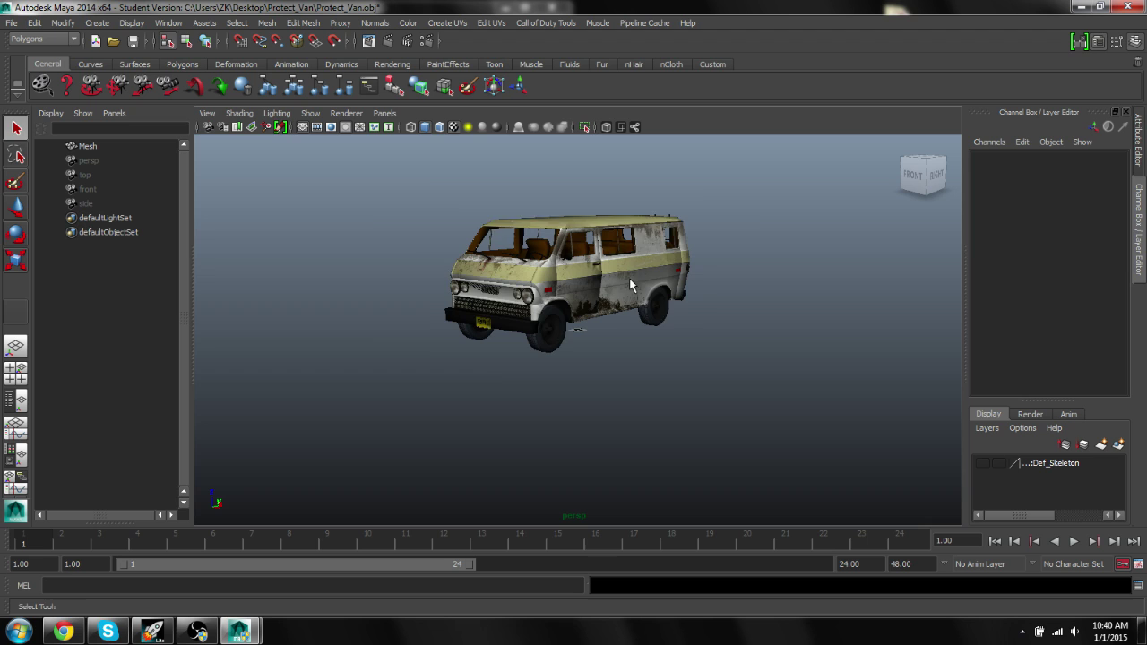
{"action": "scroll", "coordinate": [630, 285], "scroll_direction": "up", "scroll_amount": 2}
Open the Hypershade editor from Window > Rendering Editors
{"action": "left_click", "coordinate": [169, 23]}
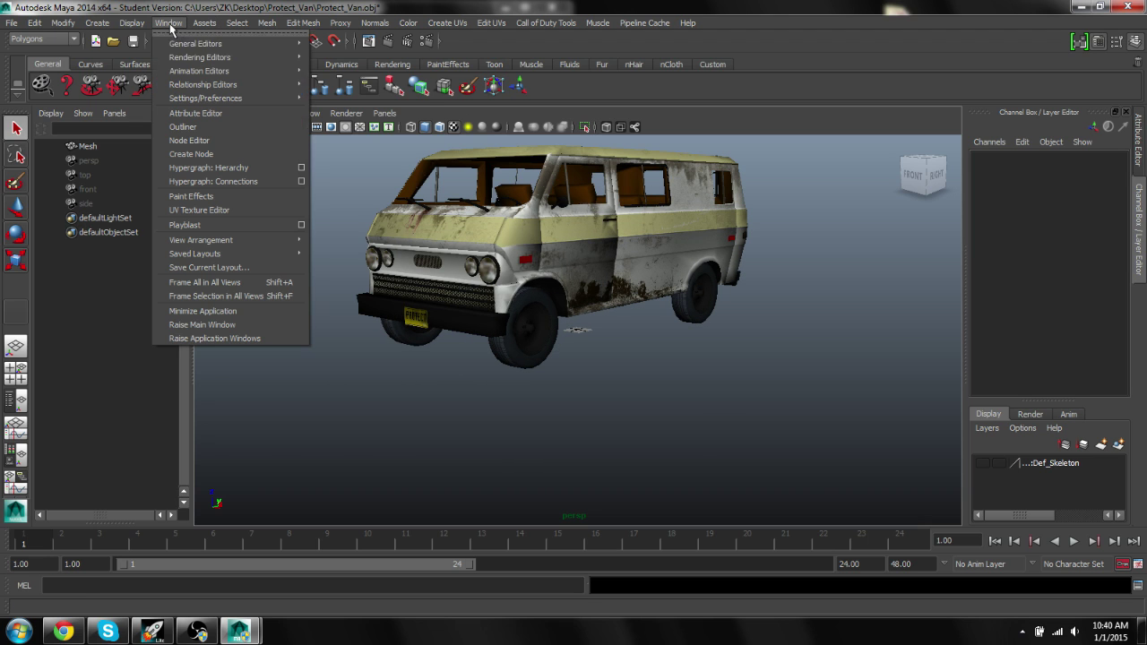
{"action": "mouse_move", "coordinate": [178, 59]}
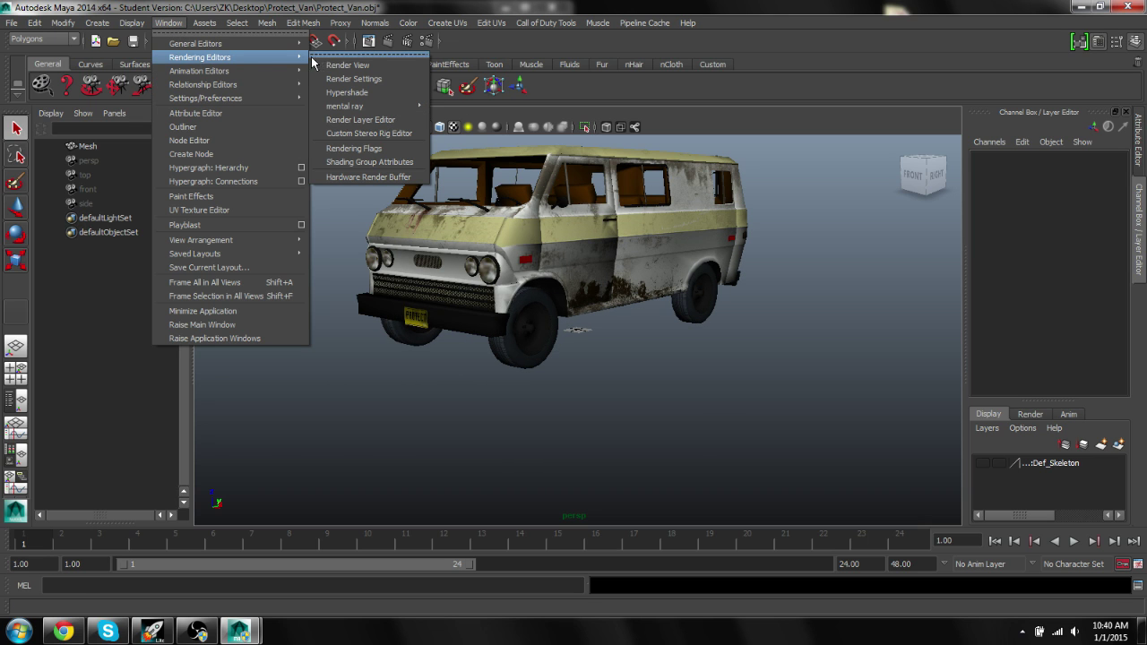
{"action": "left_click", "coordinate": [388, 91]}
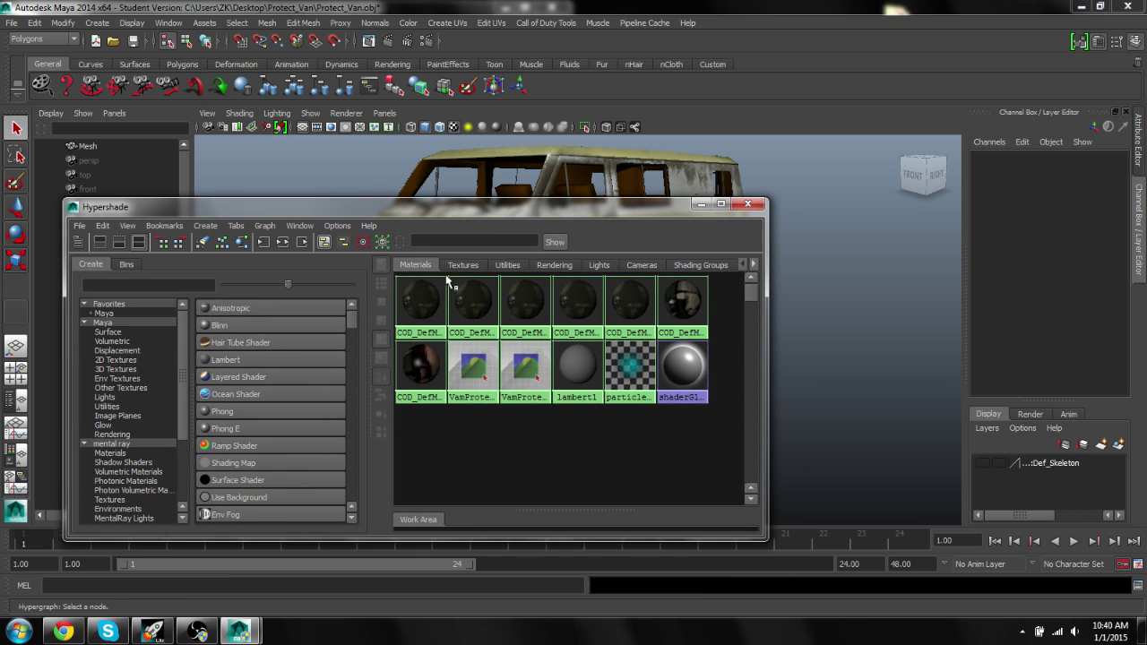
Delete the seven COD_DefMesh materials and open VamProtect1's attributes
{"action": "left_click", "coordinate": [428, 302]}
{"action": "key", "text": "Delete"}
{"action": "left_click", "coordinate": [422, 305]}
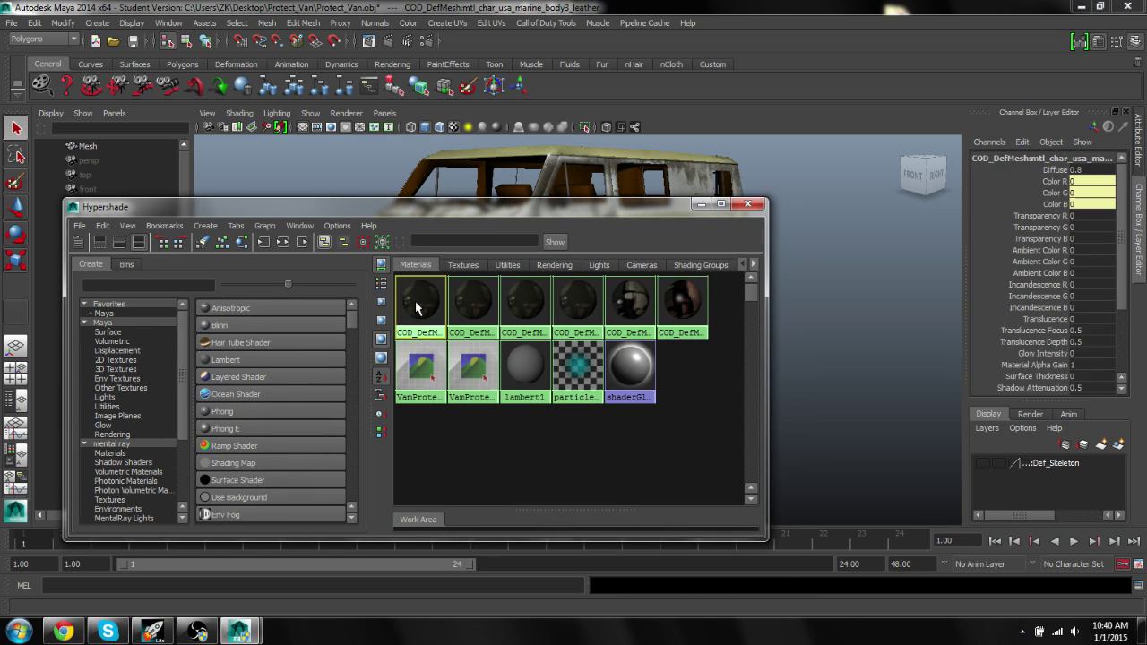
{"action": "key", "text": "Delete"}
{"action": "left_click", "coordinate": [422, 307]}
{"action": "key", "text": "Delete"}
{"action": "left_click", "coordinate": [422, 306]}
{"action": "key", "text": "Delete"}
{"action": "left_click", "coordinate": [422, 304]}
{"action": "key", "text": "Delete"}
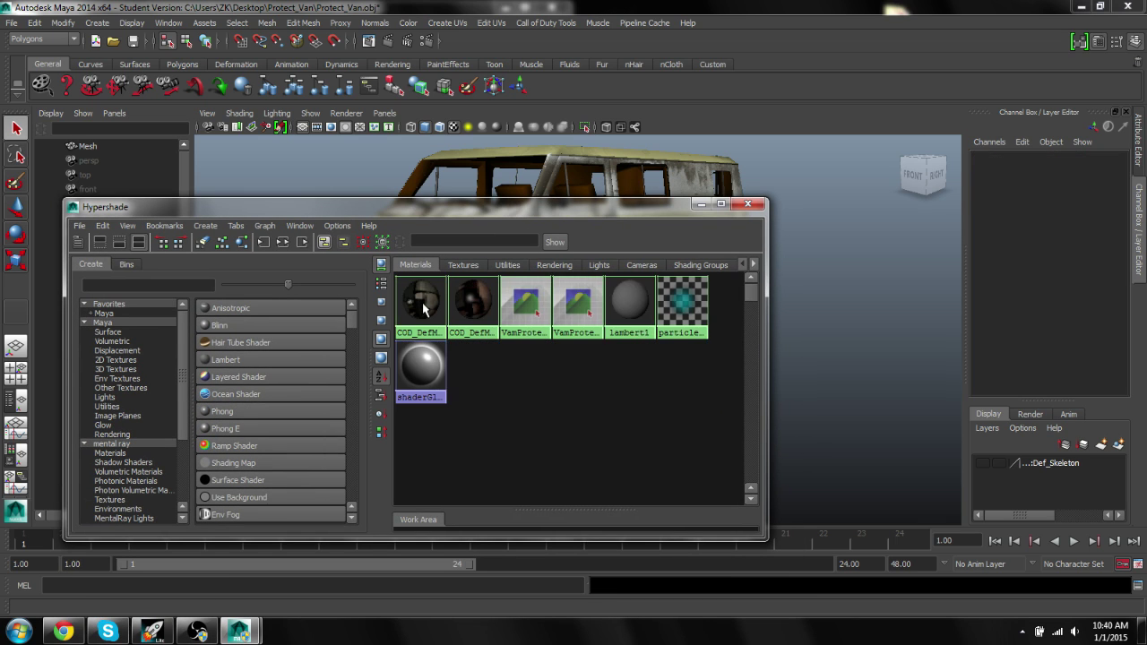
{"action": "left_click", "coordinate": [422, 303]}
{"action": "key", "text": "Delete"}
{"action": "left_click", "coordinate": [422, 302]}
{"action": "key", "text": "Delete"}
{"action": "left_click", "coordinate": [425, 308]}
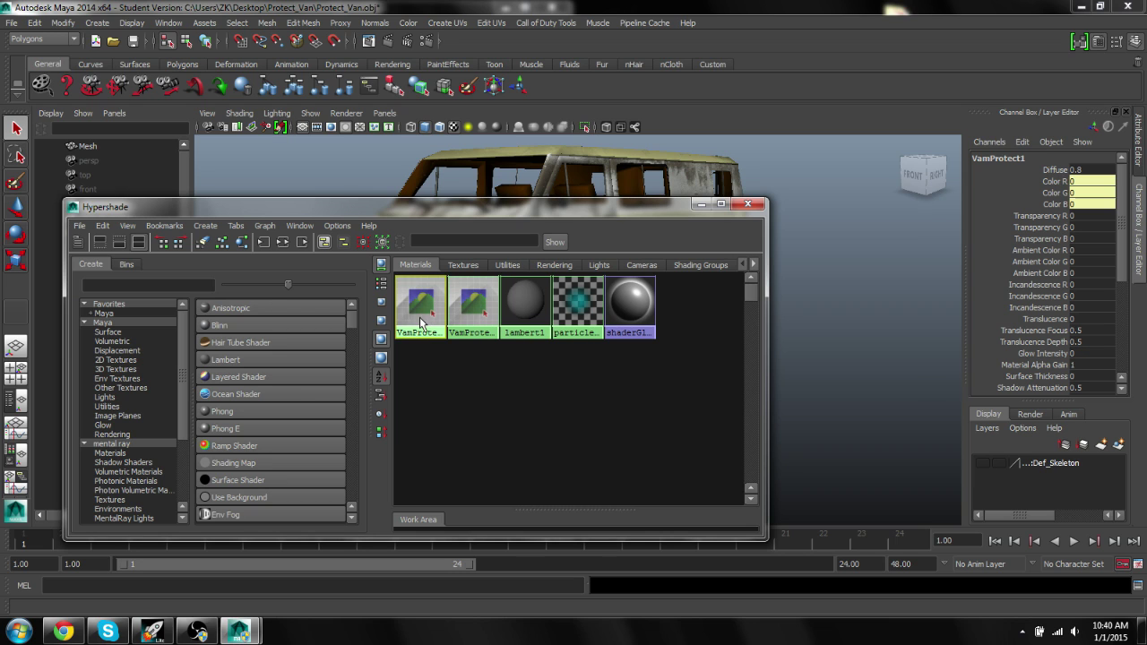
{"action": "double_click", "coordinate": [427, 313]}
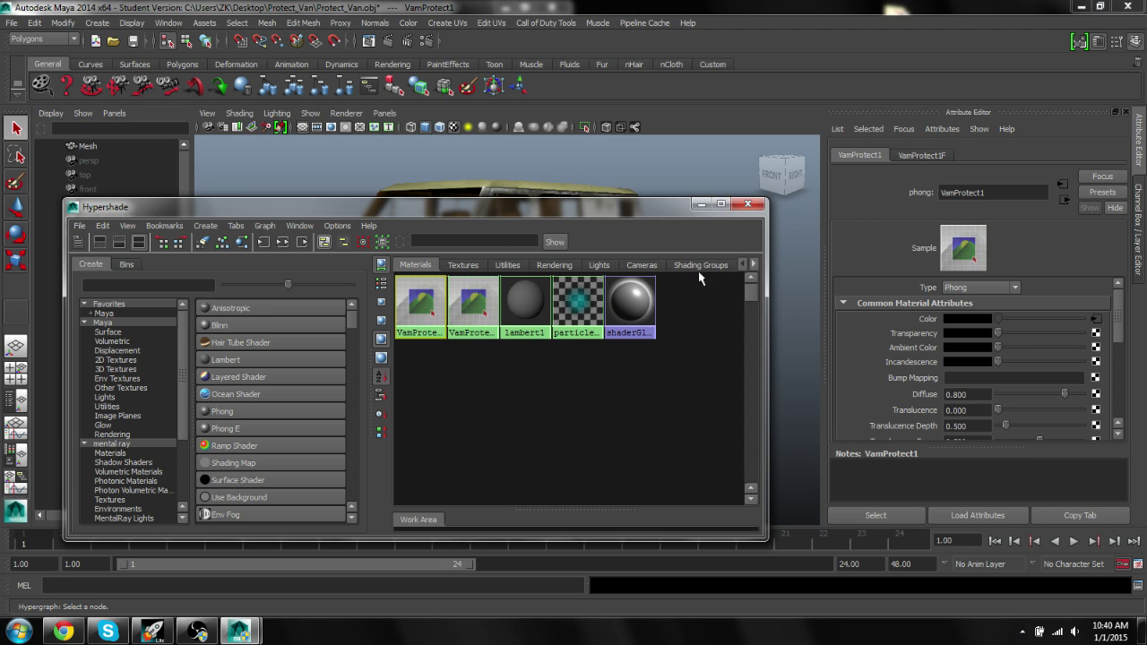
Rename the first van material to mtl_van_glass
{"action": "left_click", "coordinate": [475, 309]}
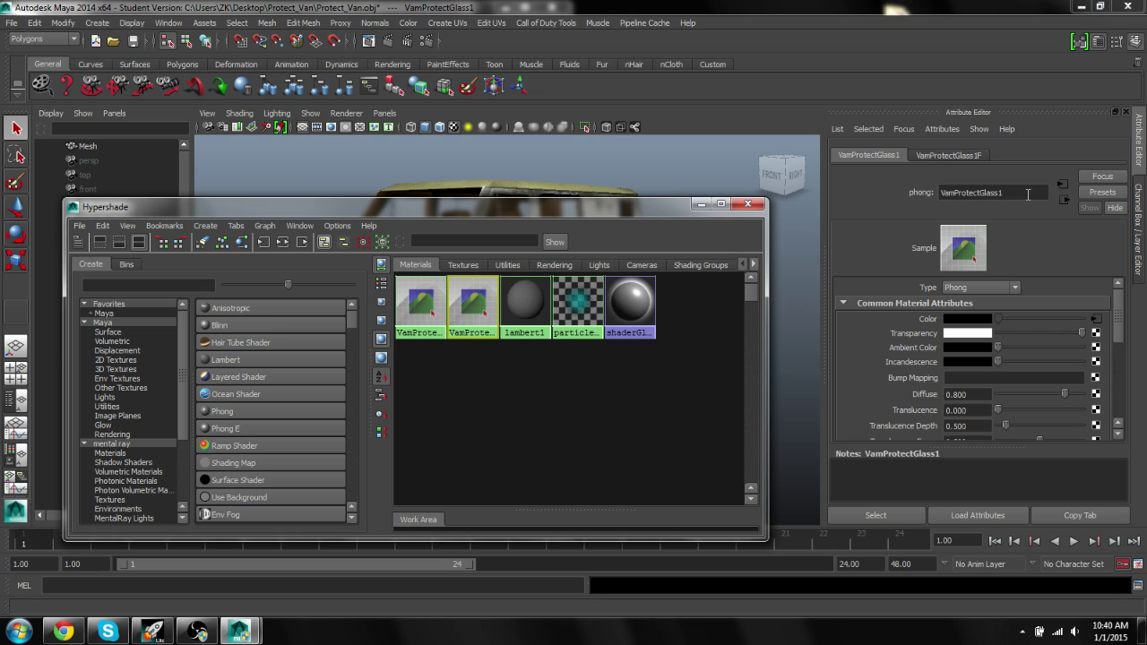
{"action": "left_click", "coordinate": [421, 301]}
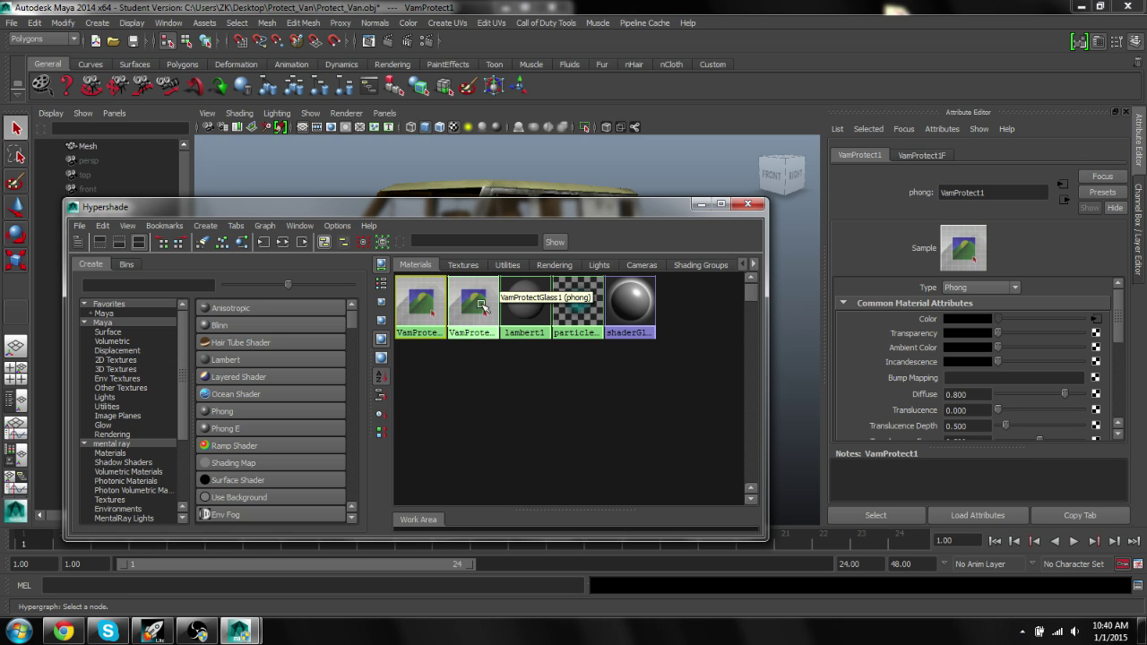
{"action": "left_click_drag", "start_coordinate": [985, 193], "coordinate": [863, 195]}
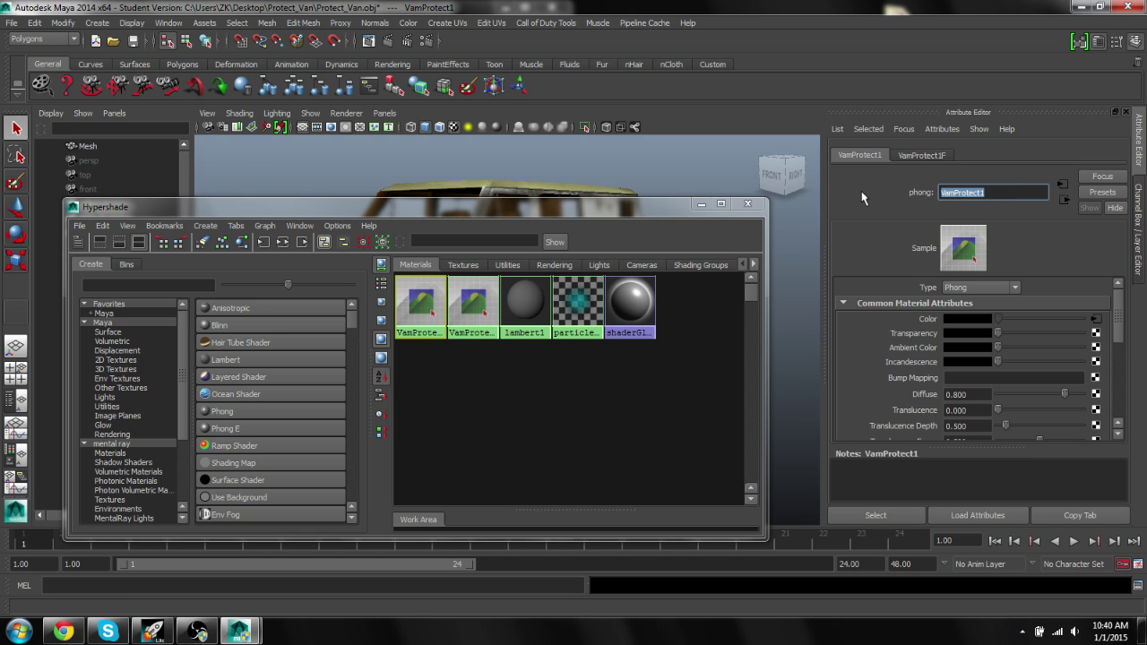
{"action": "type", "text": "mtl_car_glass"}
{"action": "key", "text": "BackSpace"}
{"action": "key", "text": "BackSpace"}
{"action": "key", "text": "BackSpace"}
{"action": "key", "text": "BackSpace"}
{"action": "key", "text": "BackSpace"}
{"action": "key", "text": "BackSpace"}
{"action": "key", "text": "BackSpace"}
{"action": "key", "text": "BackSpace"}
{"action": "key", "text": "BackSpace"}
{"action": "type", "text": "van_glass"}
{"action": "key", "text": "Return"}
Rename the second van material to mtl_van and view its connected texture file
{"action": "left_click", "coordinate": [473, 305]}
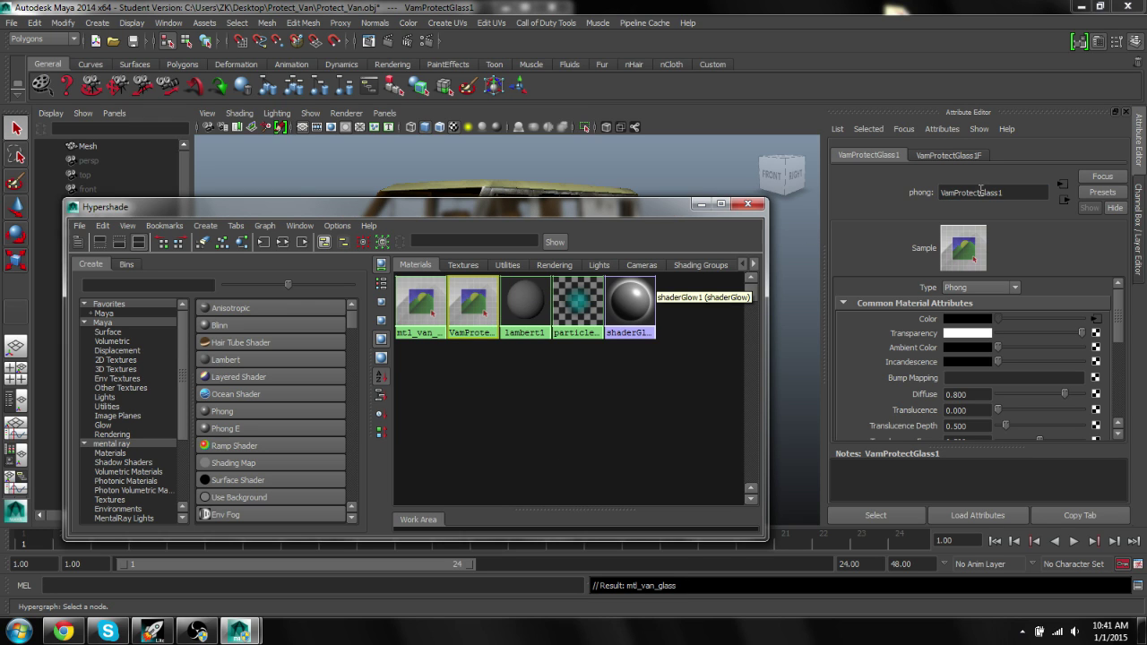
{"action": "double_click", "coordinate": [1021, 199]}
{"action": "type", "text": "mtl_"}
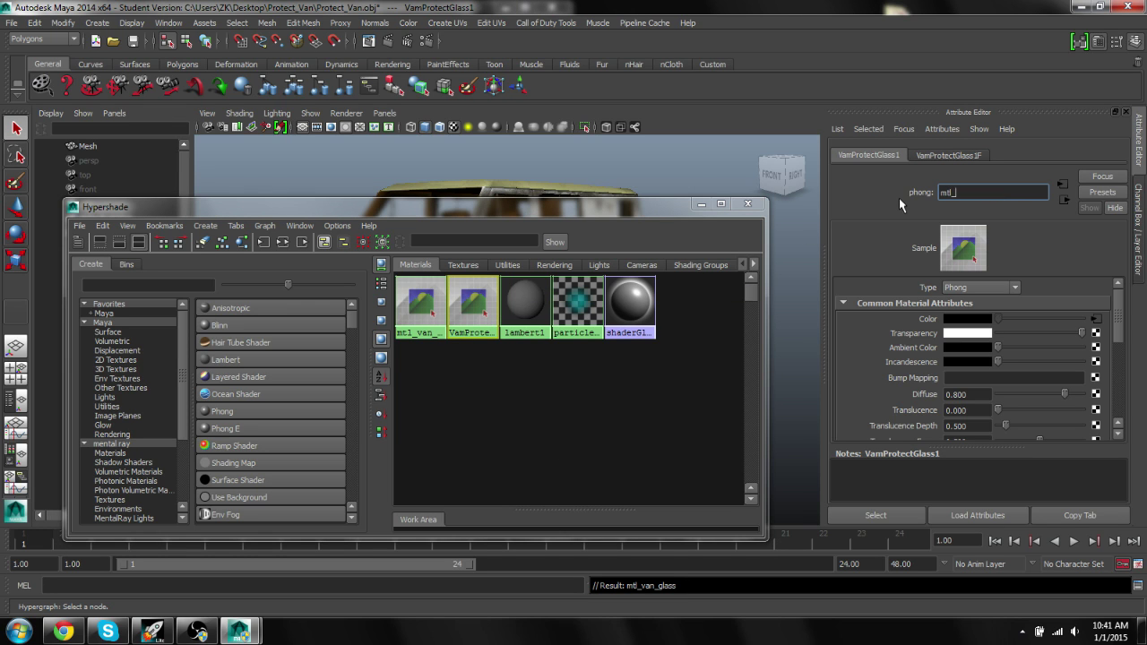
{"action": "type", "text": "van"}
{"action": "key", "text": "Return"}
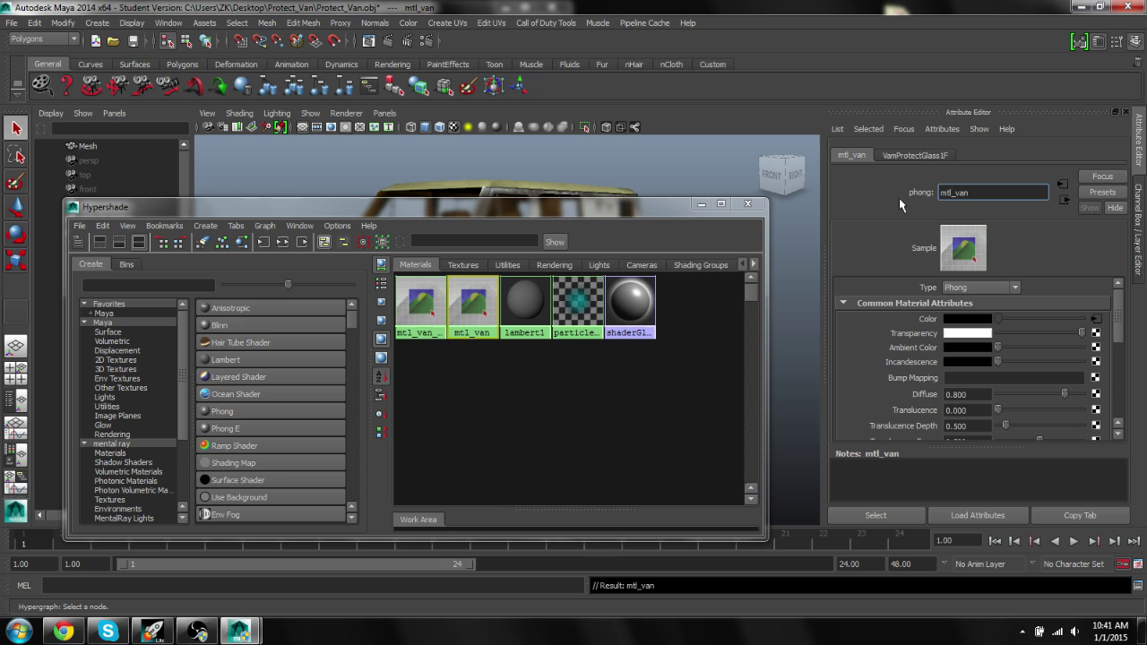
{"action": "left_click", "coordinate": [1094, 319]}
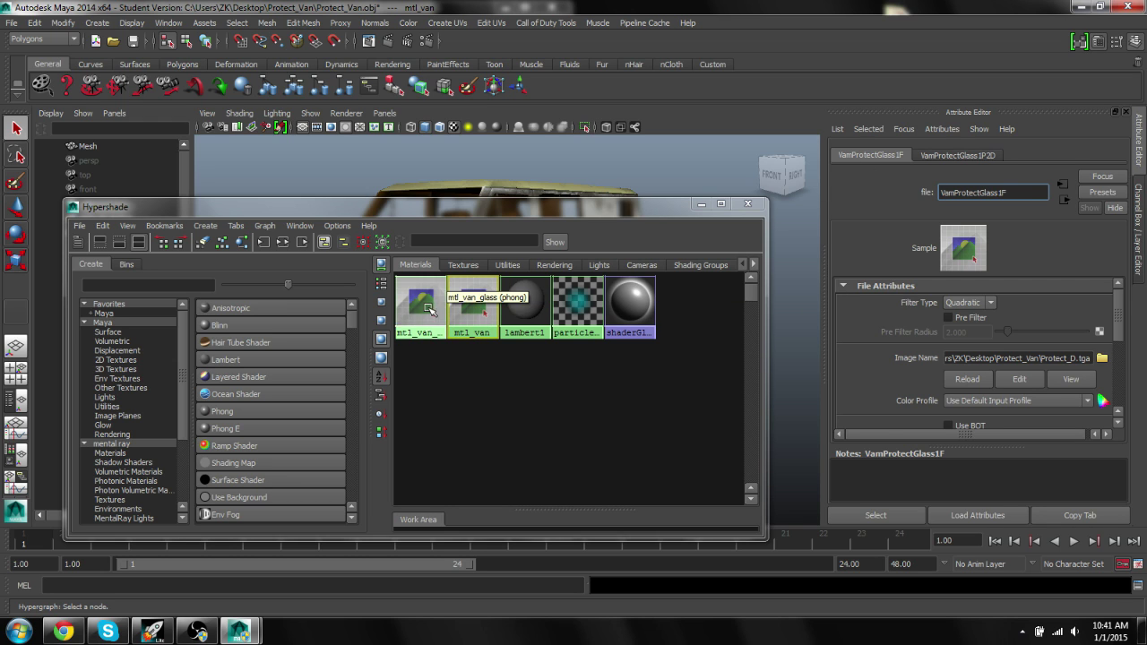
Check both renamed materials, then minimize Hypershade to return to the textured van
{"action": "left_click", "coordinate": [431, 309]}
{"action": "left_click", "coordinate": [473, 305]}
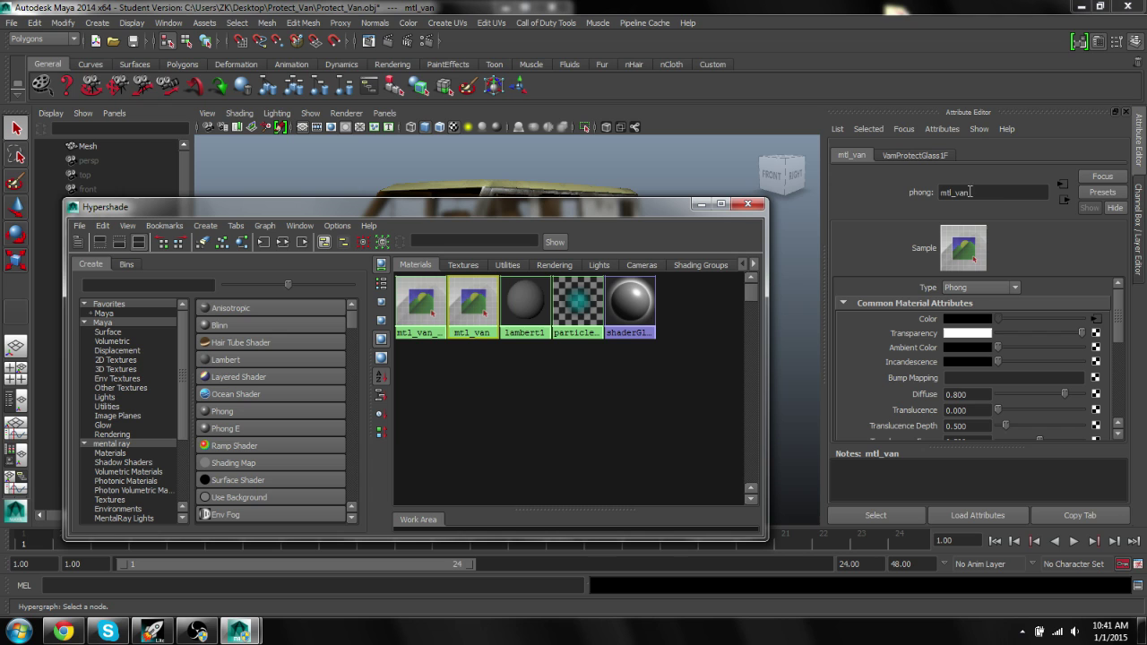
{"action": "left_click", "coordinate": [421, 305]}
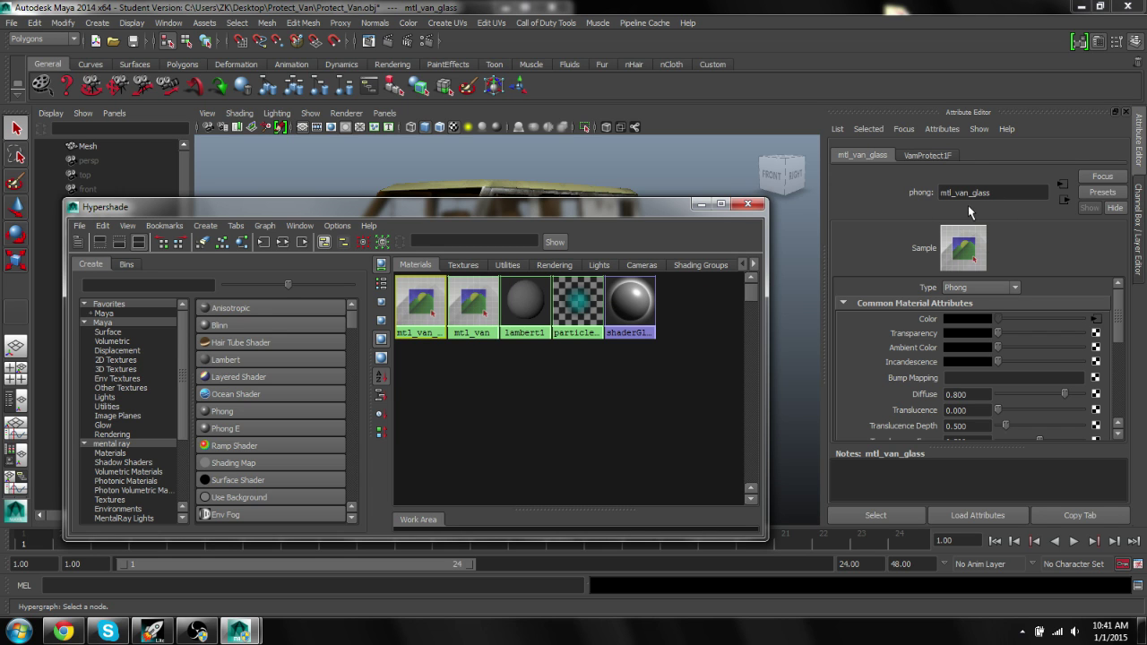
{"action": "left_click", "coordinate": [698, 208]}
{"action": "left_click", "coordinate": [740, 314]}
{"action": "left_click_drag", "start_coordinate": [573, 319], "coordinate": [555, 311], "text": "alt"}
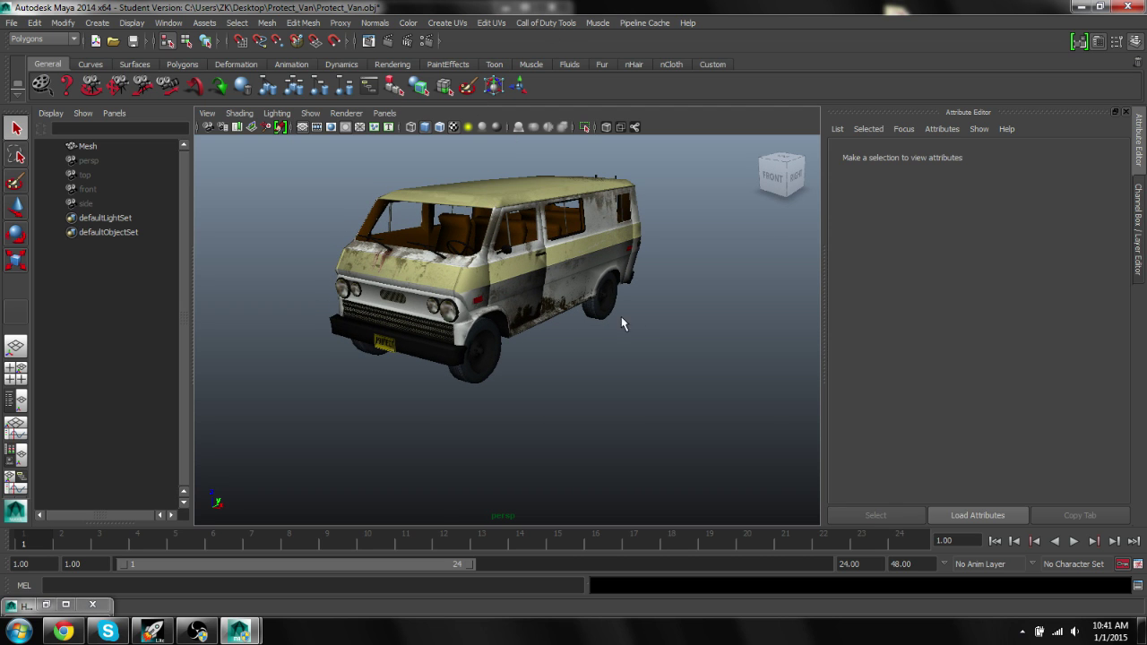
{"action": "left_click_drag", "start_coordinate": [621, 316], "coordinate": [231, 201]}
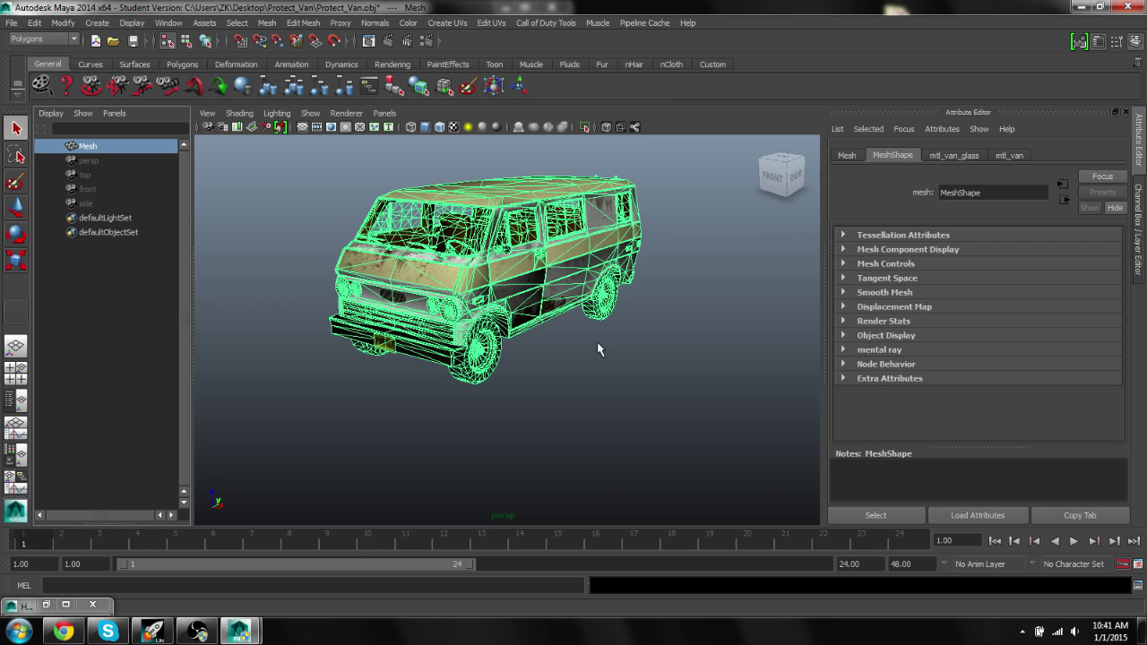
{"action": "left_click", "coordinate": [260, 242]}
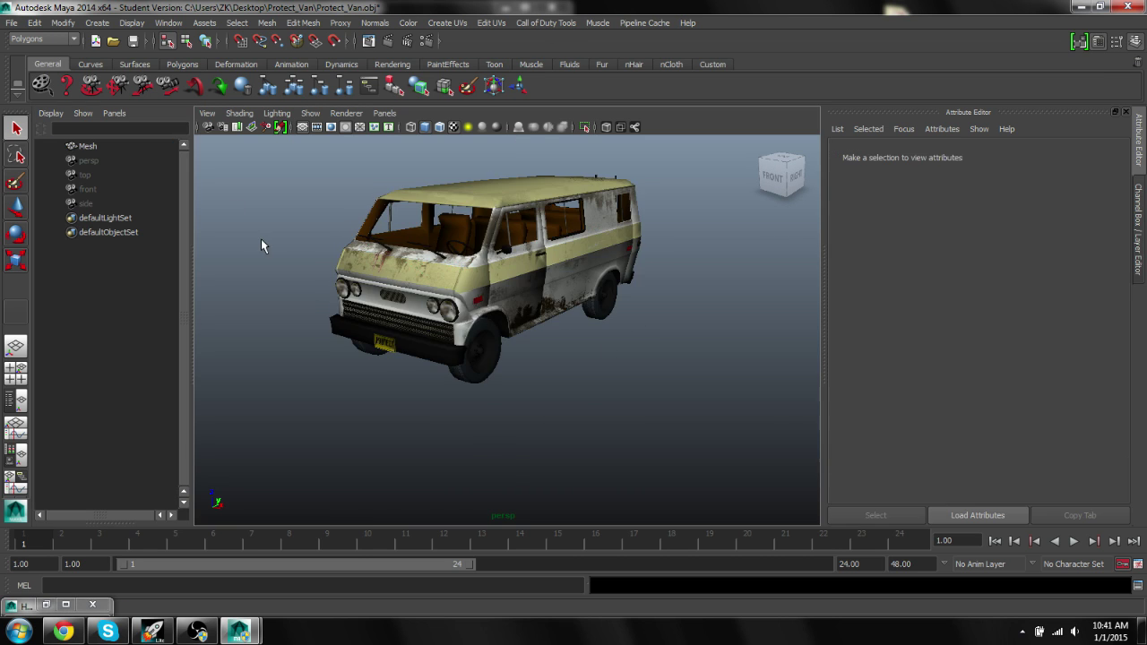
{"action": "left_click", "coordinate": [466, 301]}
{"action": "left_click", "coordinate": [655, 339]}
{"action": "left_click", "coordinate": [85, 146]}
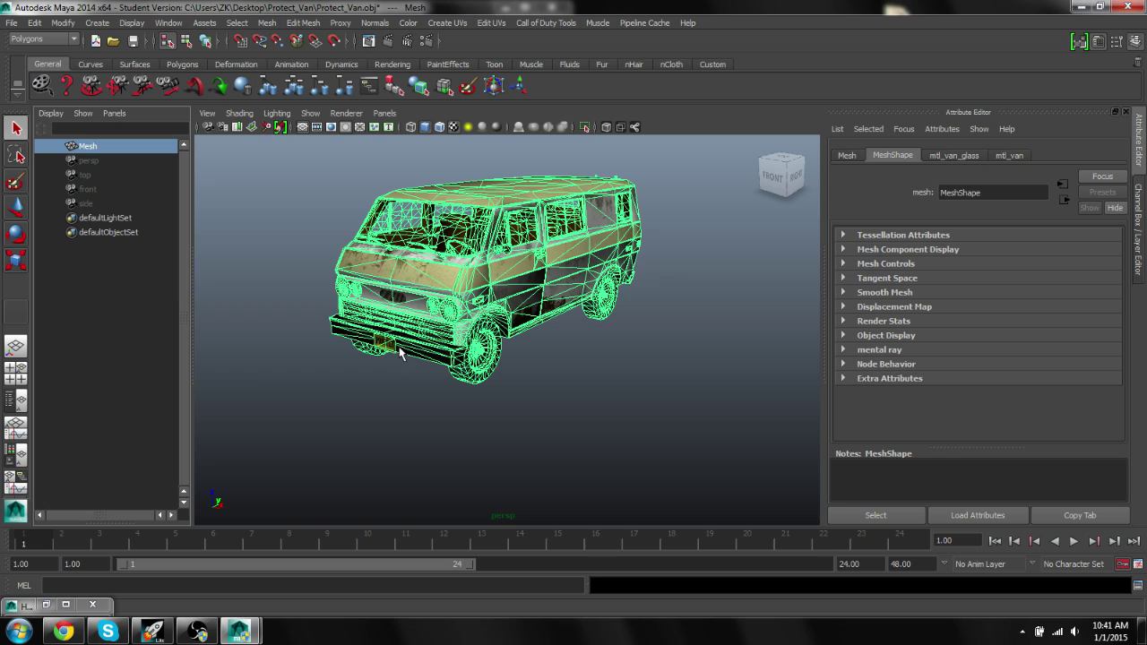
{"action": "left_click", "coordinate": [267, 23]}
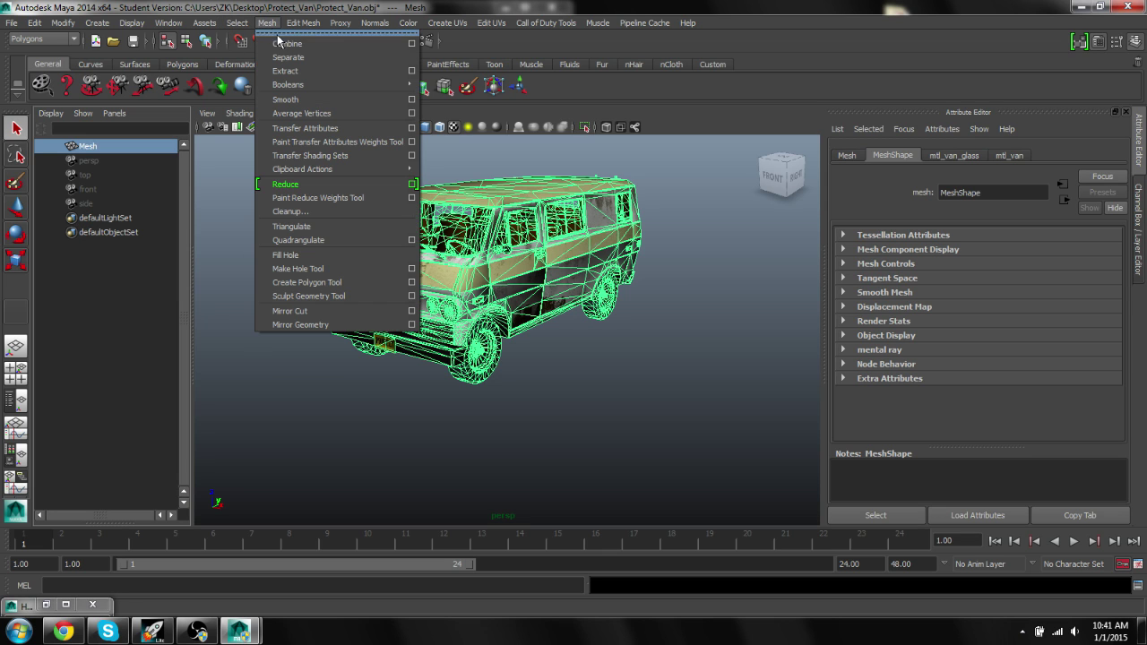
{"action": "left_click", "coordinate": [241, 200]}
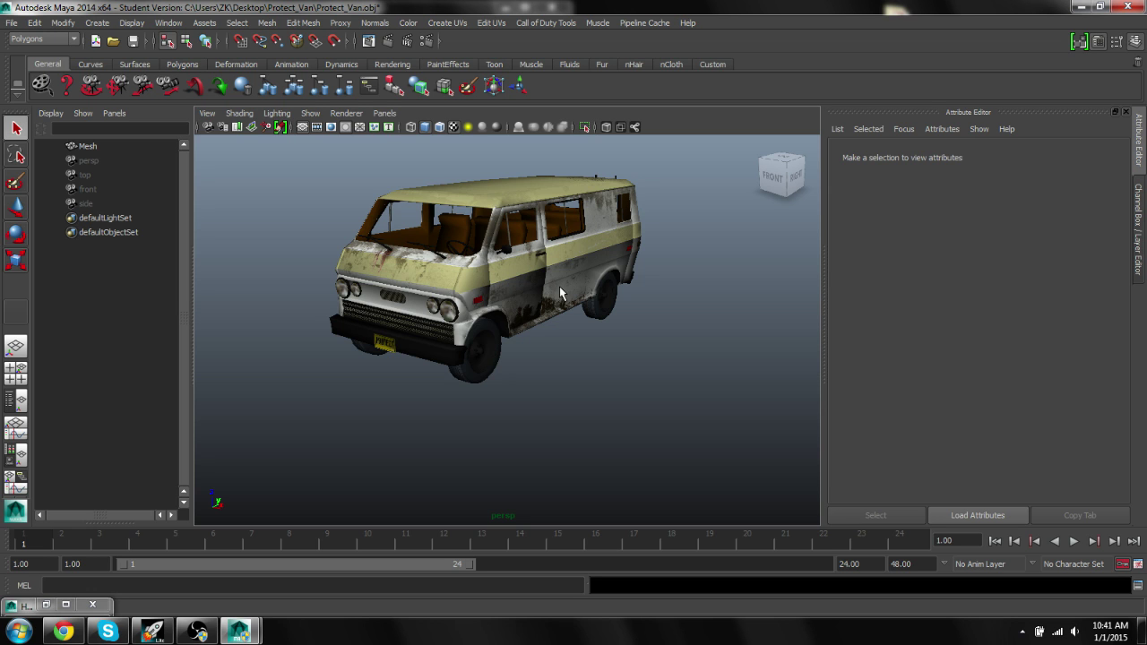
{"action": "left_click_drag", "start_coordinate": [568, 305], "coordinate": [556, 296], "text": "alt"}
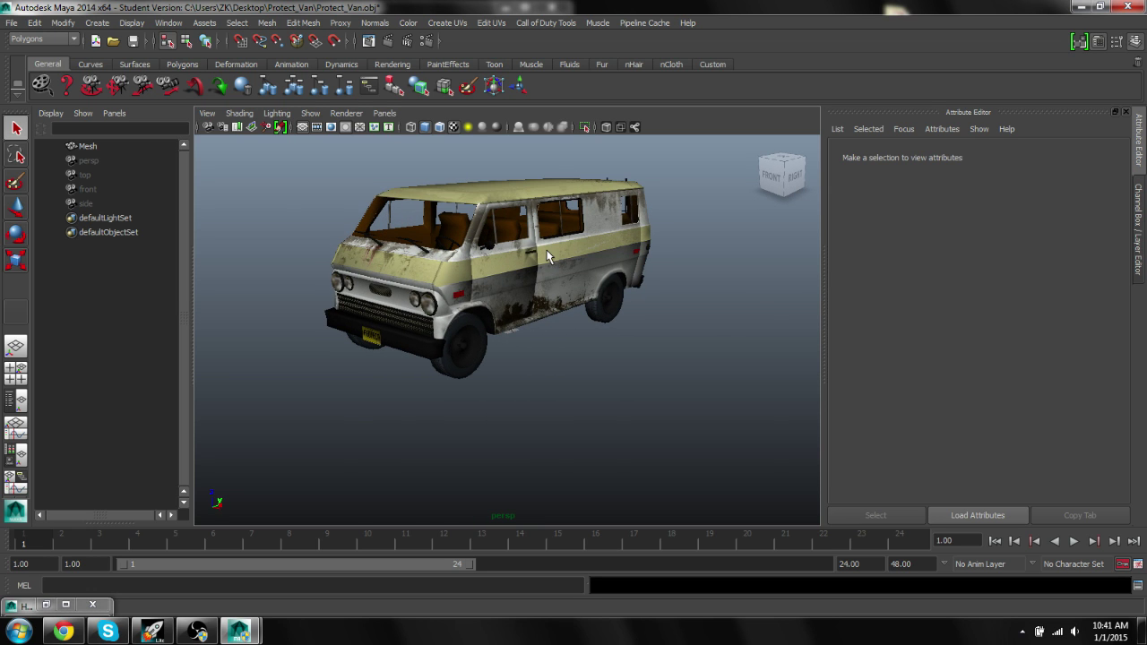
Compare the van in wireframe, smooth-shaded and textured display, ending in plain grey shading
{"action": "left_click", "coordinate": [87, 146]}
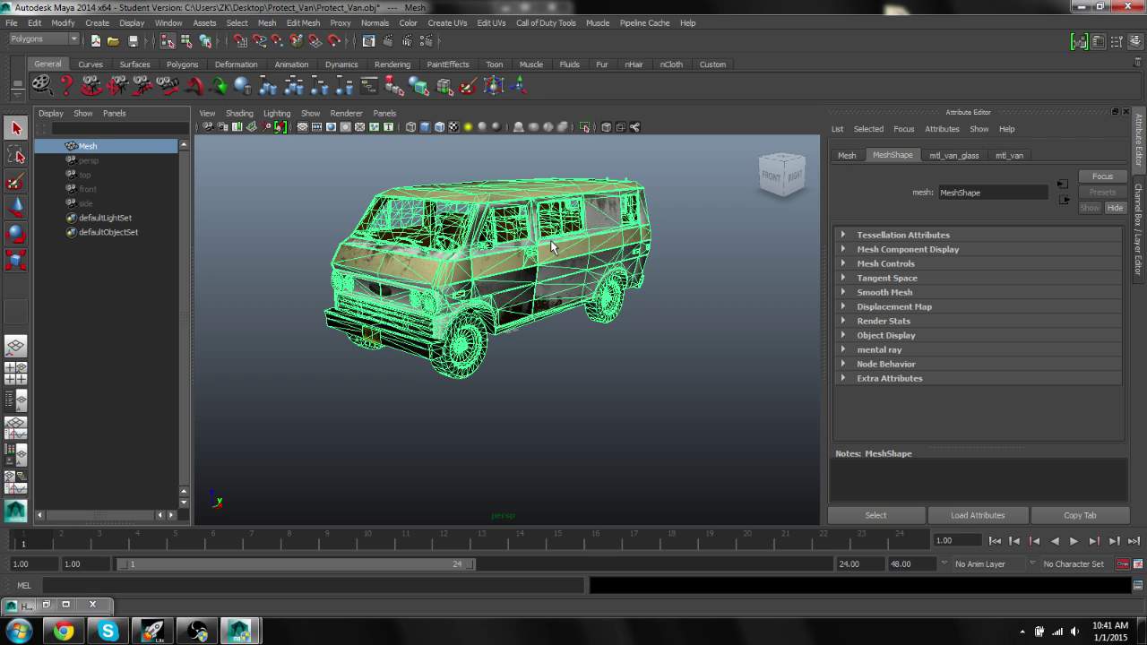
{"action": "key", "text": "4"}
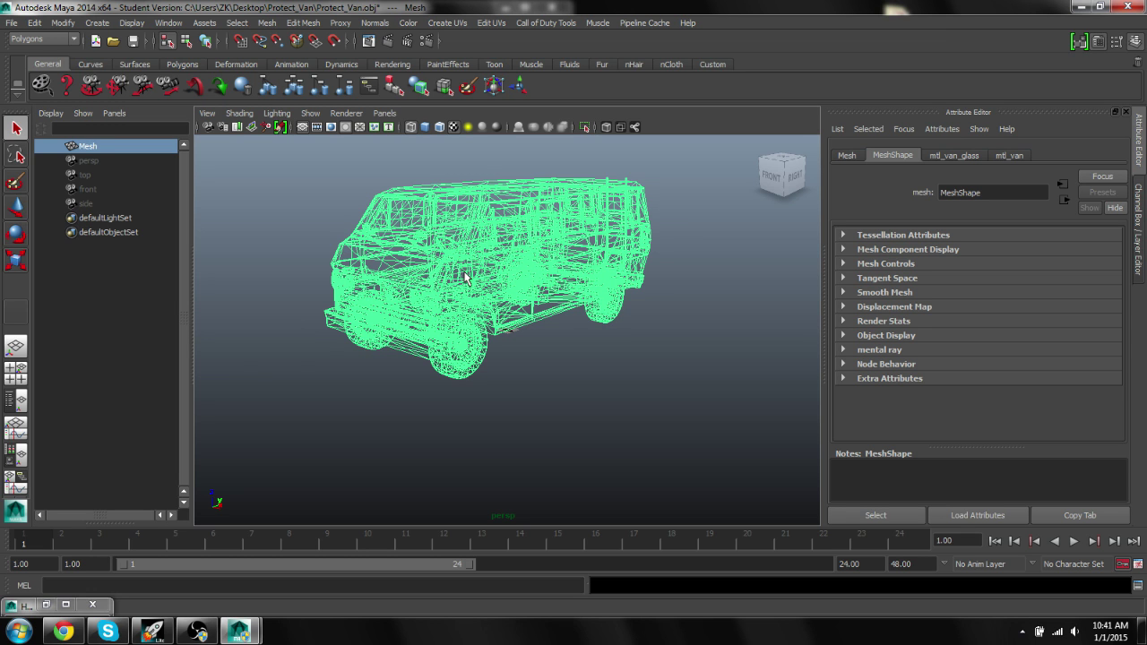
{"action": "key", "text": "5"}
{"action": "left_click", "coordinate": [577, 347]}
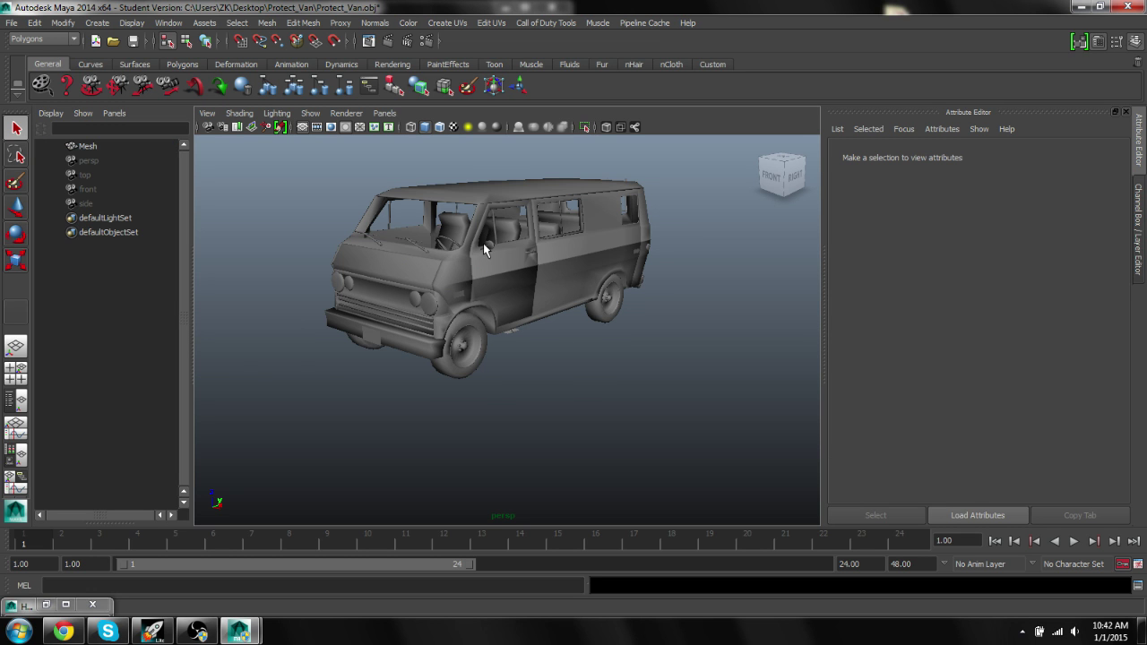
{"action": "mouse_move", "coordinate": [542, 335]}
{"action": "left_mouse_down", "text": "alt"}
{"action": "mouse_move", "coordinate": [691, 325]}
{"action": "mouse_move", "coordinate": [531, 338]}
{"action": "left_mouse_up", "text": "alt"}
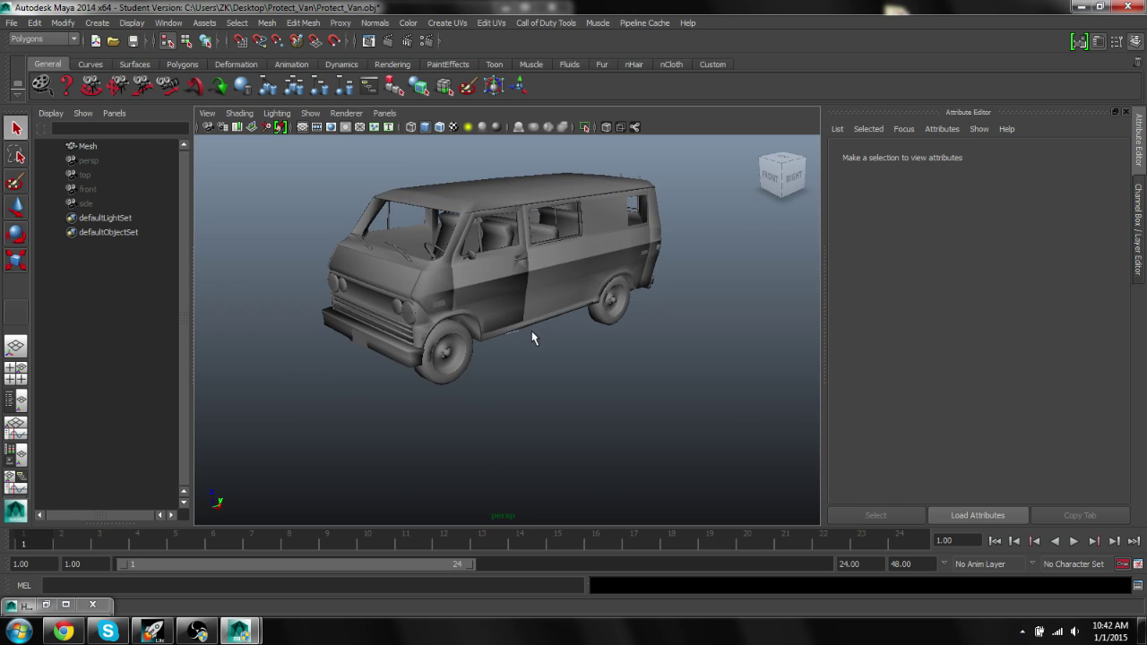
{"action": "key", "text": "6"}
{"action": "key", "text": "5"}
{"action": "key", "text": "4"}
{"action": "key", "text": "5"}
{"action": "key", "text": "6"}
{"action": "key", "text": "5"}
Apply white vertex colour to the van mesh, then check and close the Apply Color options
{"action": "left_click", "coordinate": [87, 145]}
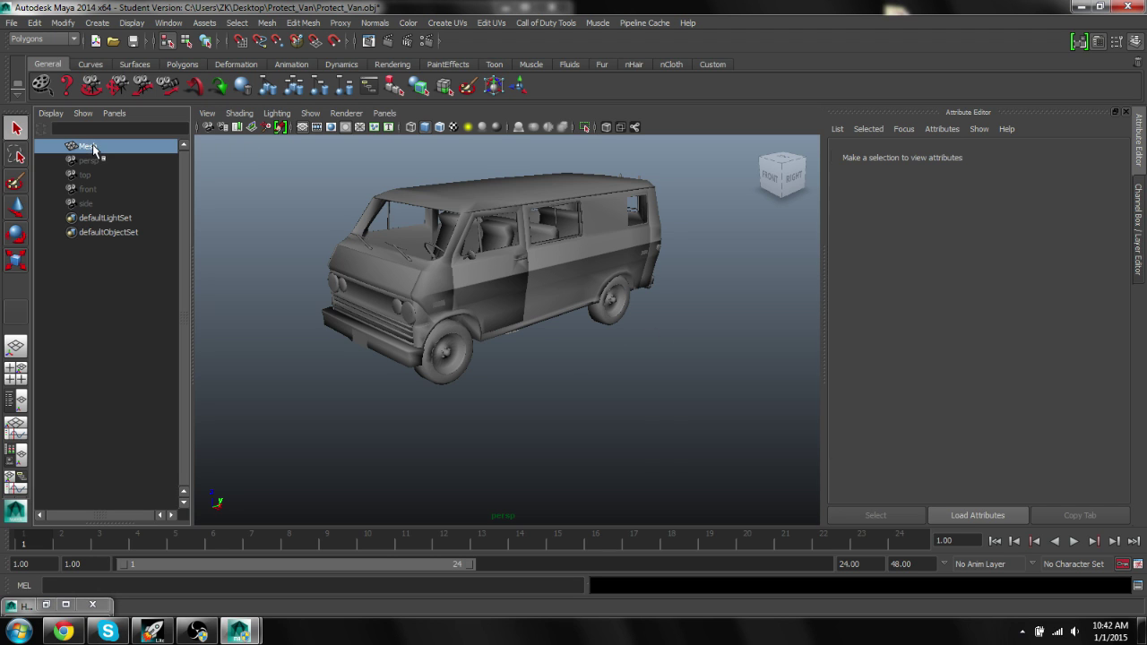
{"action": "left_click", "coordinate": [407, 23]}
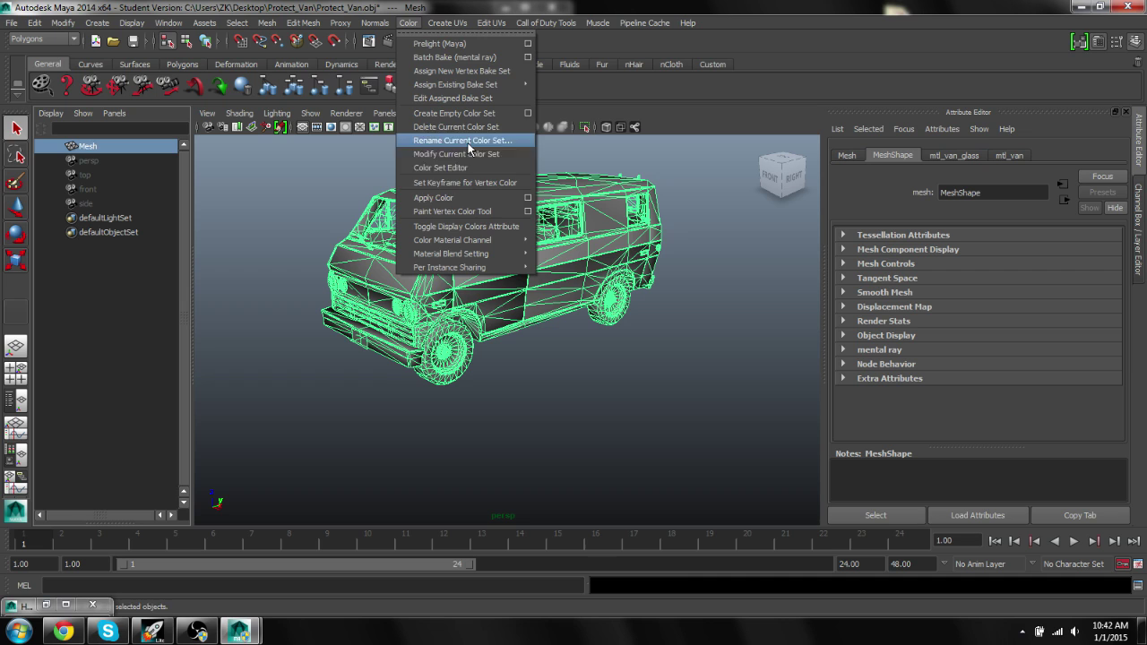
{"action": "left_click", "coordinate": [468, 204]}
{"action": "left_click", "coordinate": [640, 306]}
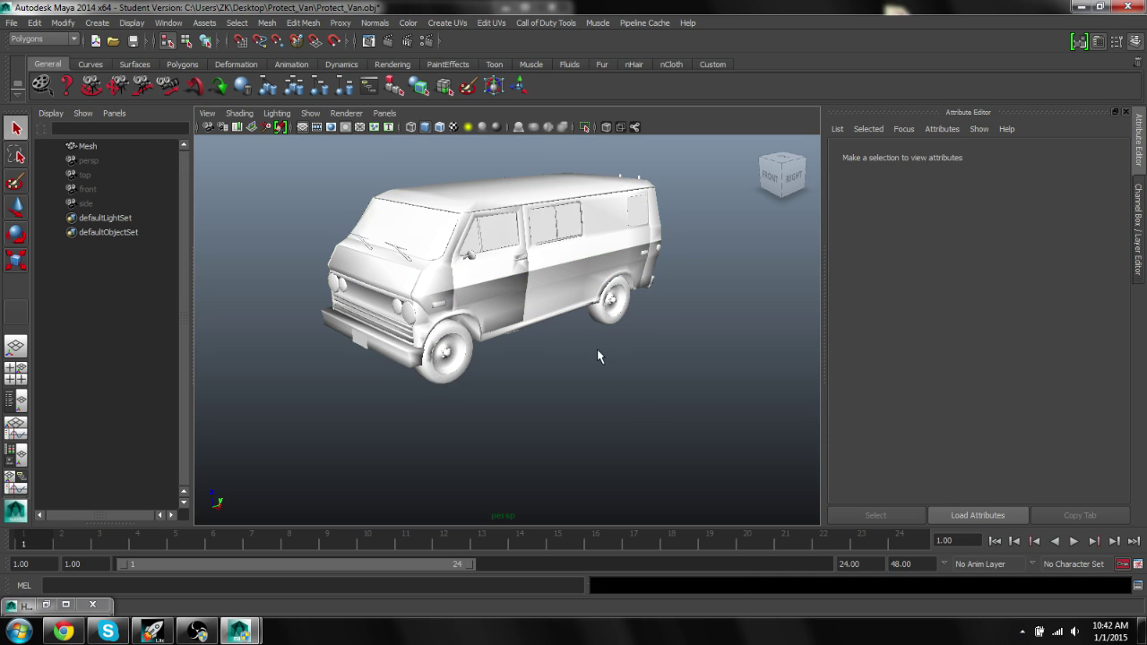
{"action": "left_click", "coordinate": [408, 23]}
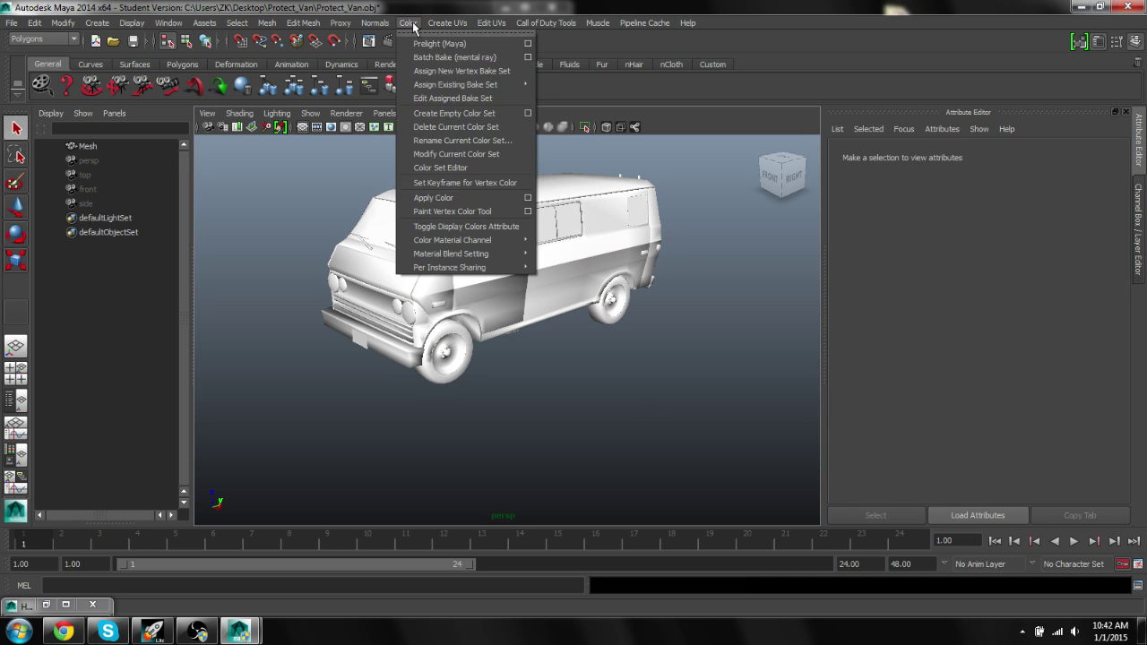
{"action": "left_click", "coordinate": [527, 197]}
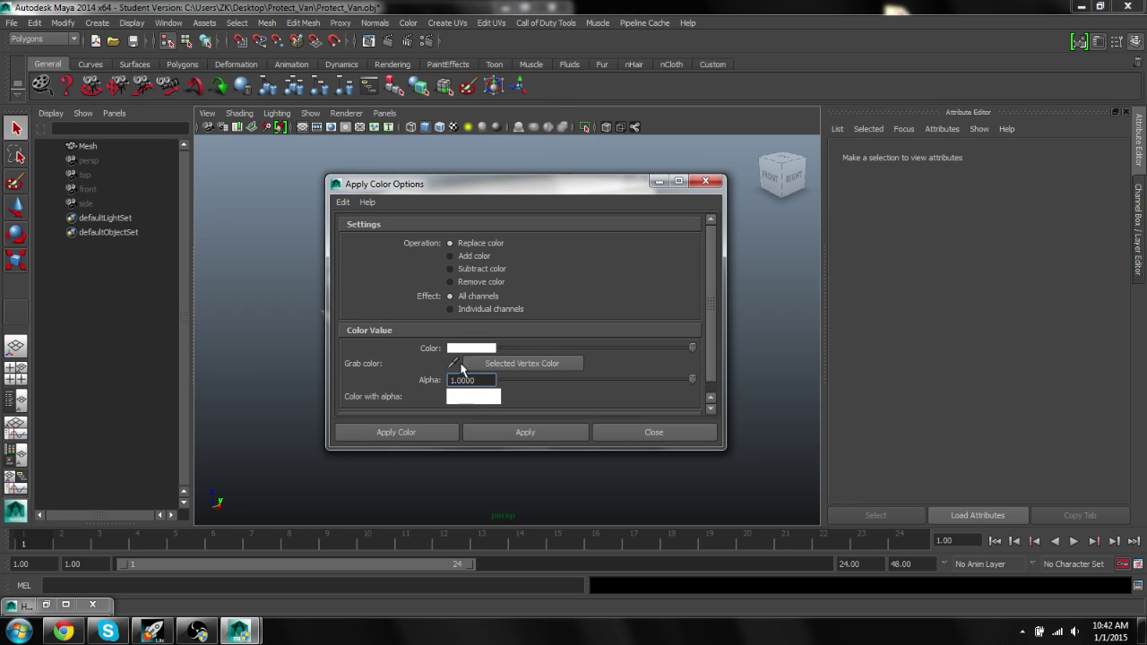
{"action": "left_click", "coordinate": [615, 432]}
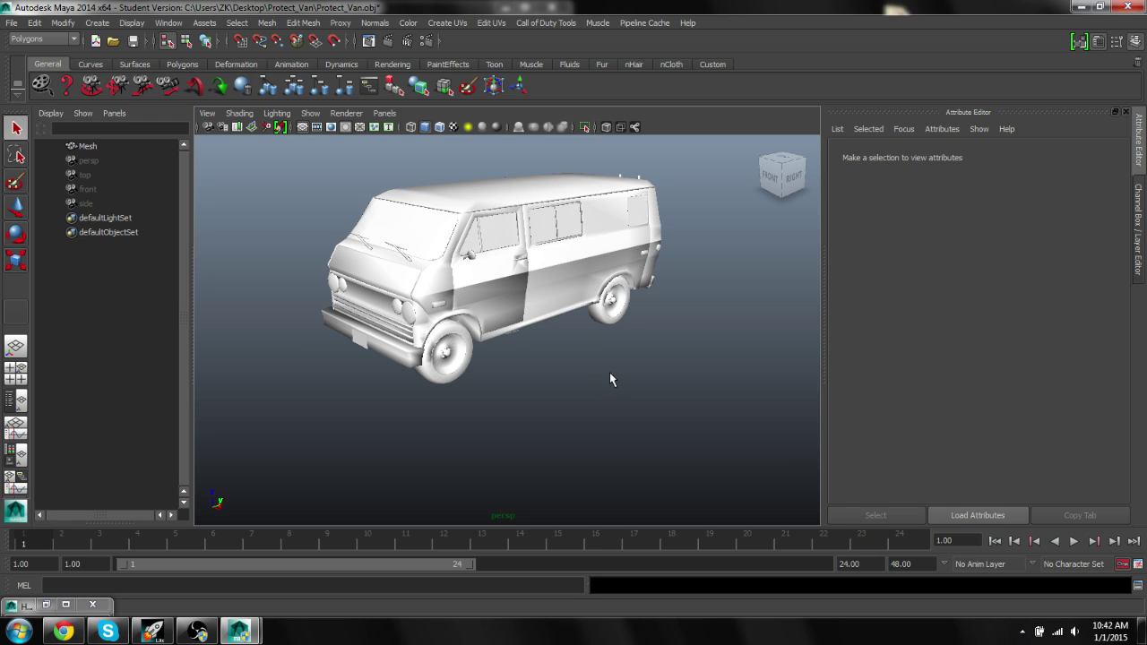
Return the van to textured display and orbit to a front view
{"action": "key", "text": "6"}
{"action": "mouse_move", "coordinate": [609, 380]}
{"action": "left_mouse_down", "text": "alt"}
{"action": "mouse_move", "coordinate": [664, 367]}
{"action": "mouse_move", "coordinate": [576, 368]}
{"action": "mouse_move", "coordinate": [466, 214]}
{"action": "left_mouse_up", "text": "alt"}
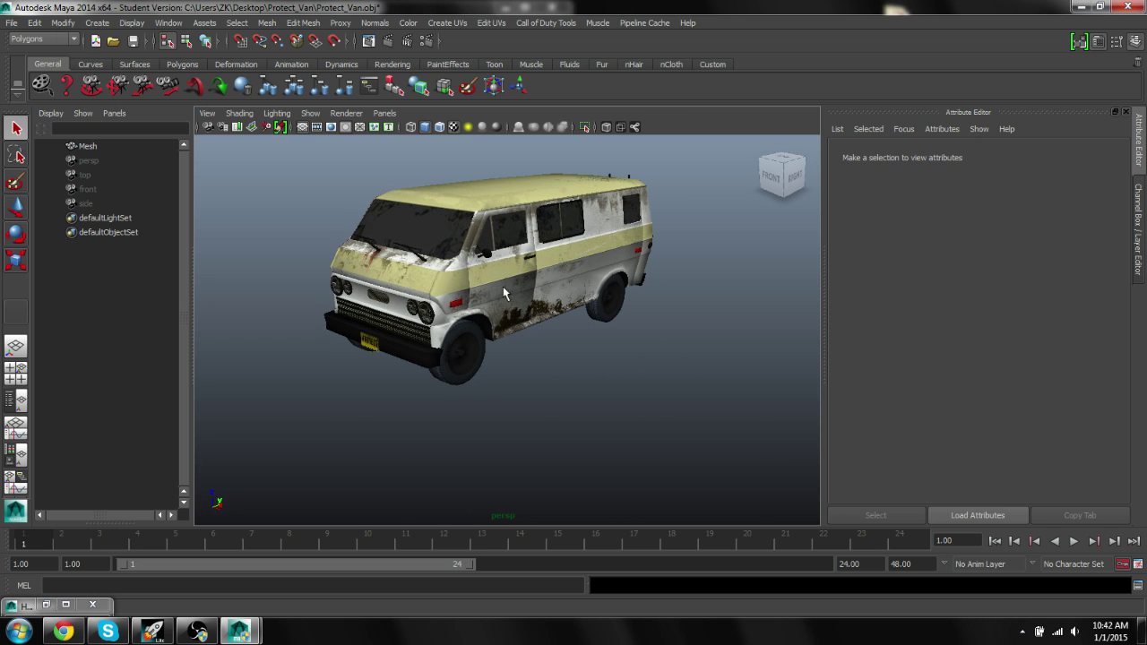
{"action": "left_click", "coordinate": [536, 273]}
{"action": "left_click", "coordinate": [632, 352]}
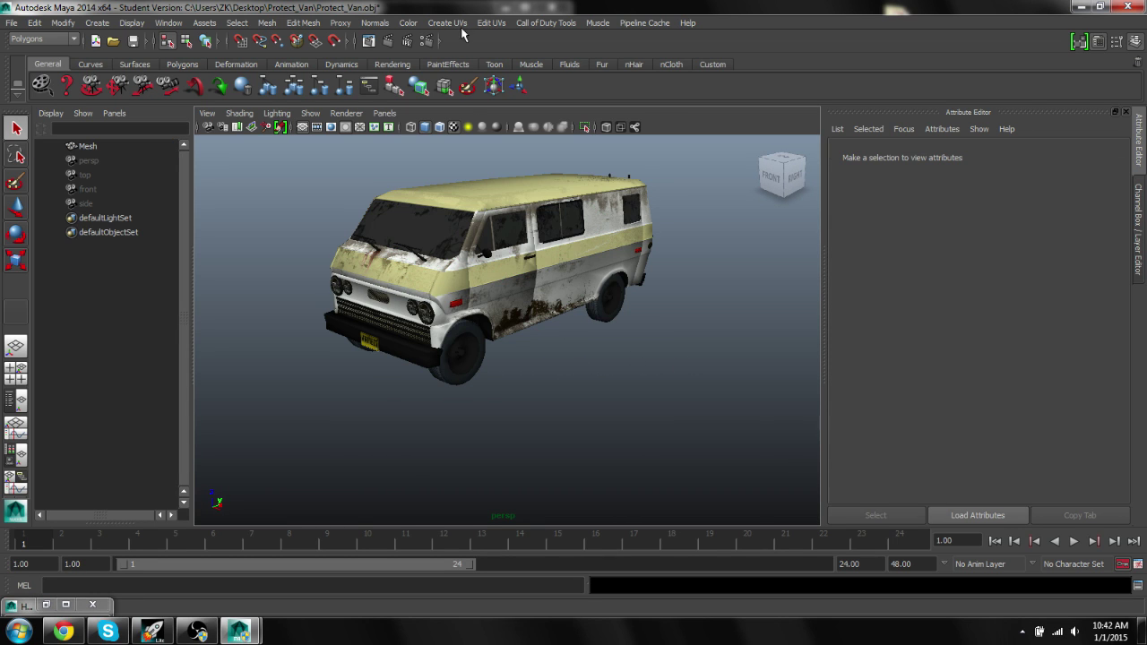
In the XModel export window, set the save path to 'van' on the Desktop
{"action": "left_click", "coordinate": [543, 23]}
{"action": "left_click", "coordinate": [551, 42]}
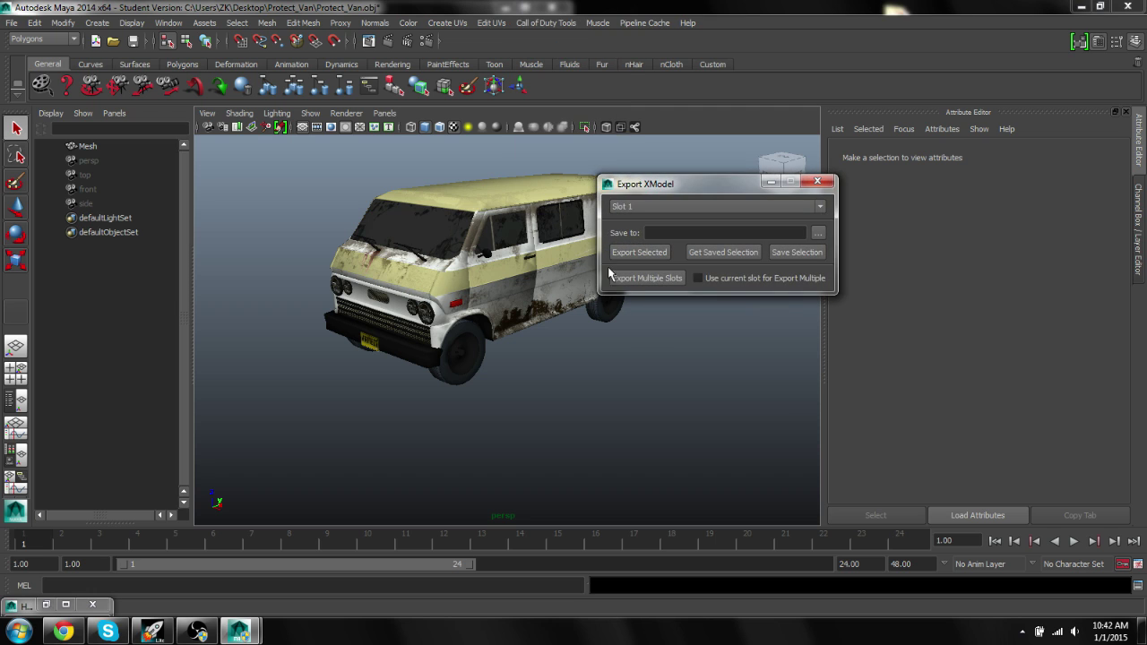
{"action": "left_click", "coordinate": [818, 232]}
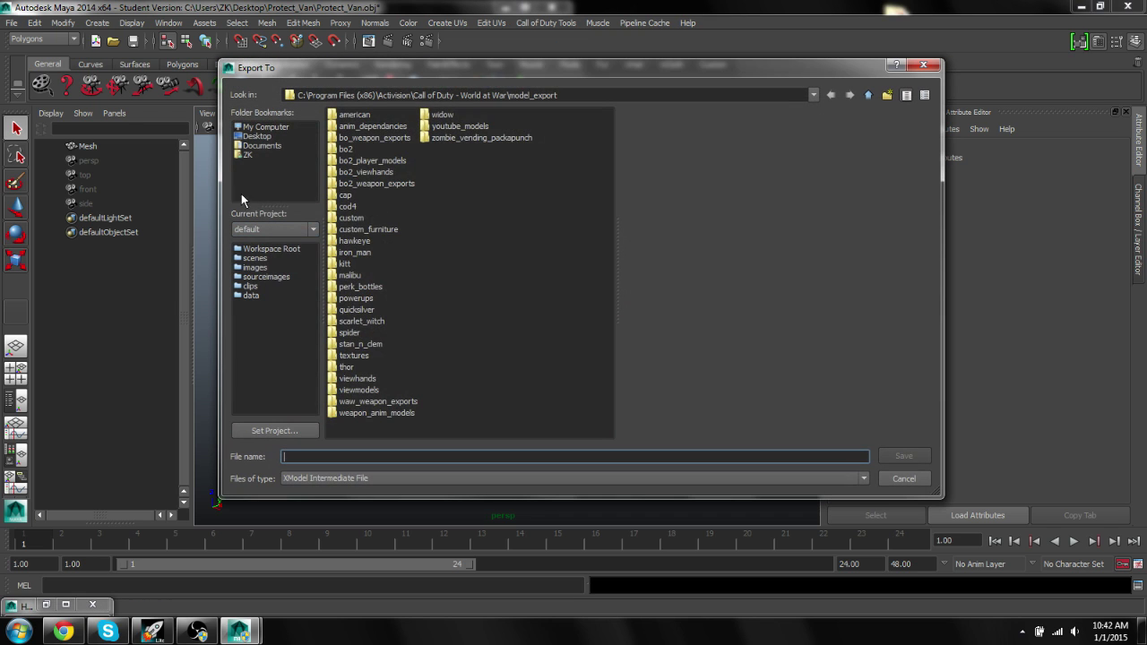
{"action": "left_click", "coordinate": [257, 136]}
{"action": "left_click", "coordinate": [466, 456]}
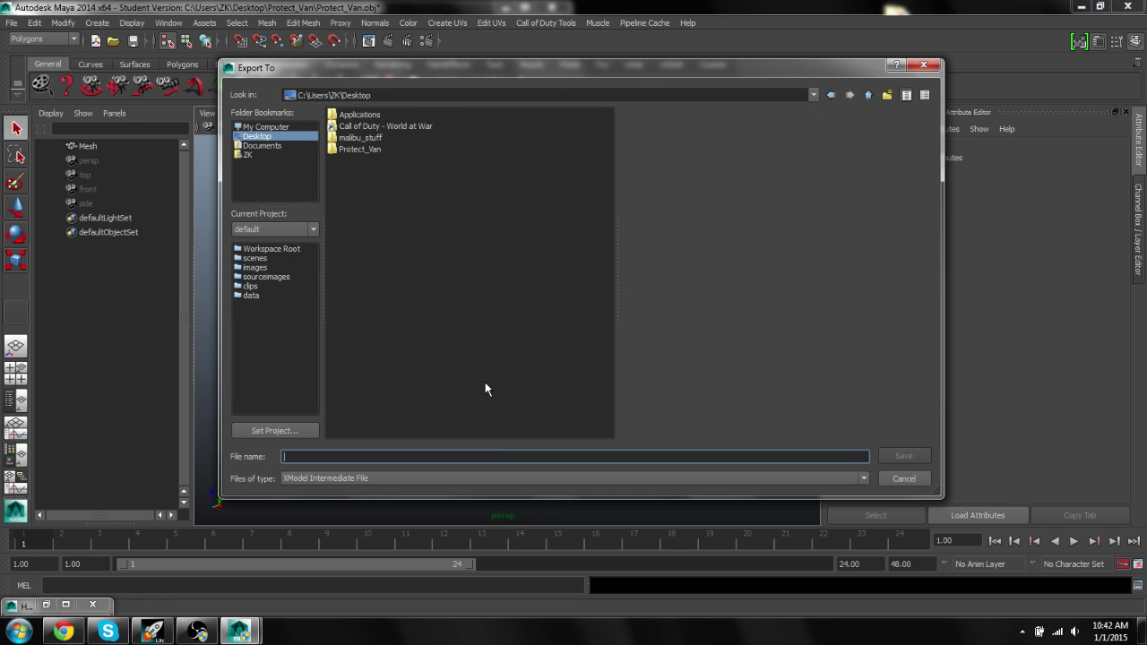
{"action": "type", "text": "van"}
{"action": "key", "text": "Return"}
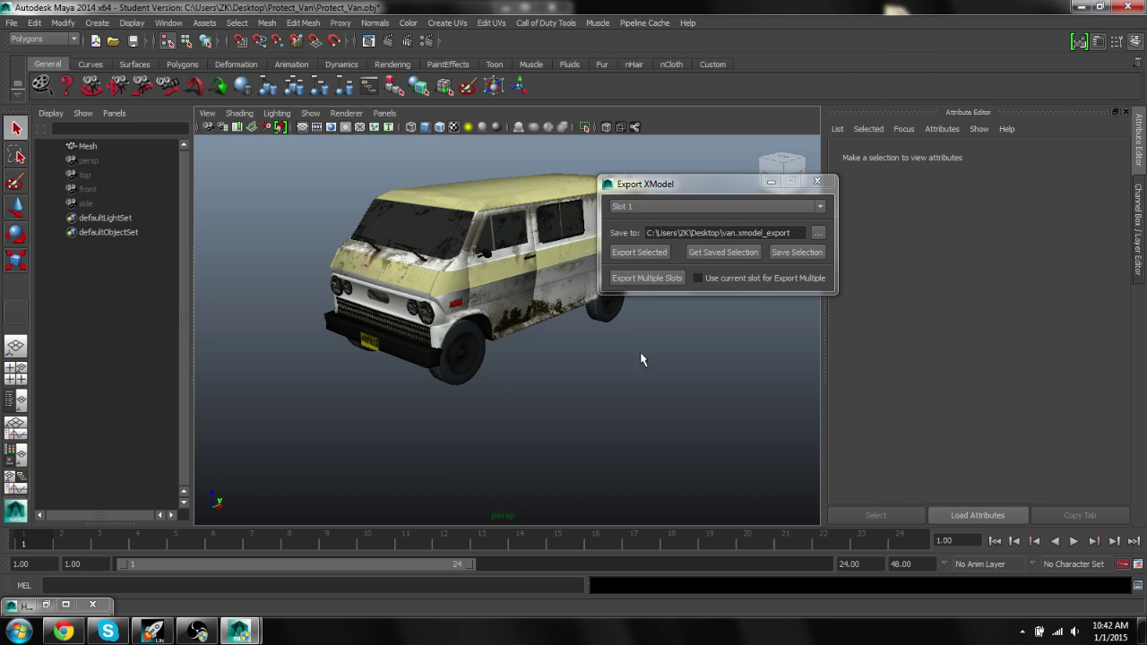
Select the whole van, export it without saving the OBJ scene, then show the desktop
{"action": "left_click", "coordinate": [93, 146]}
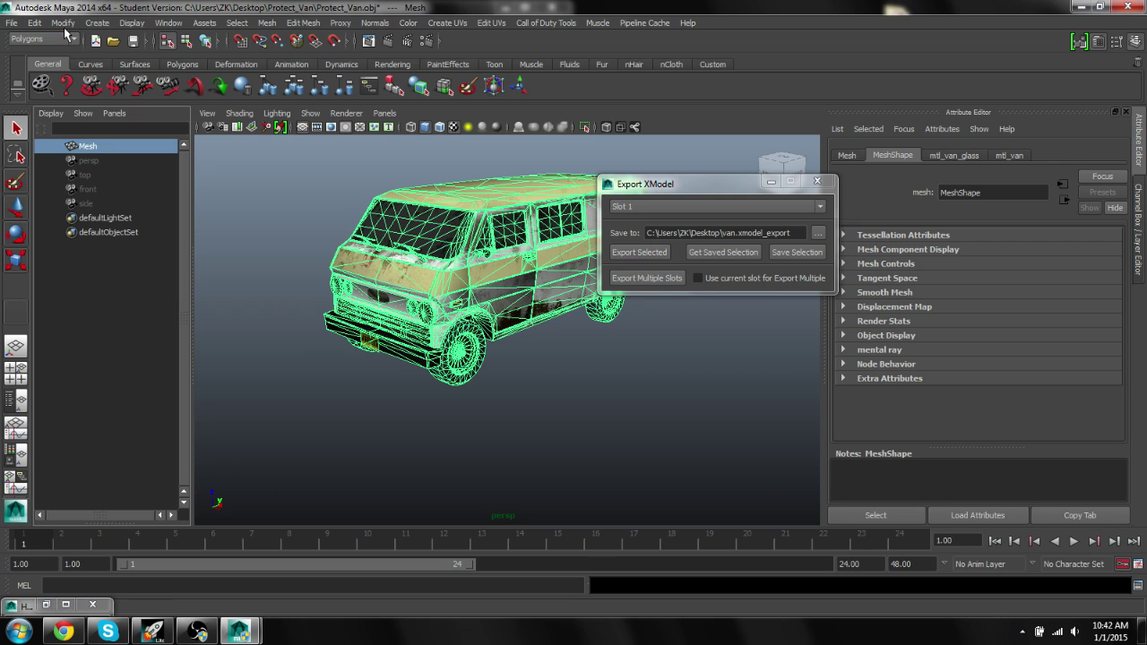
{"action": "left_click", "coordinate": [34, 22]}
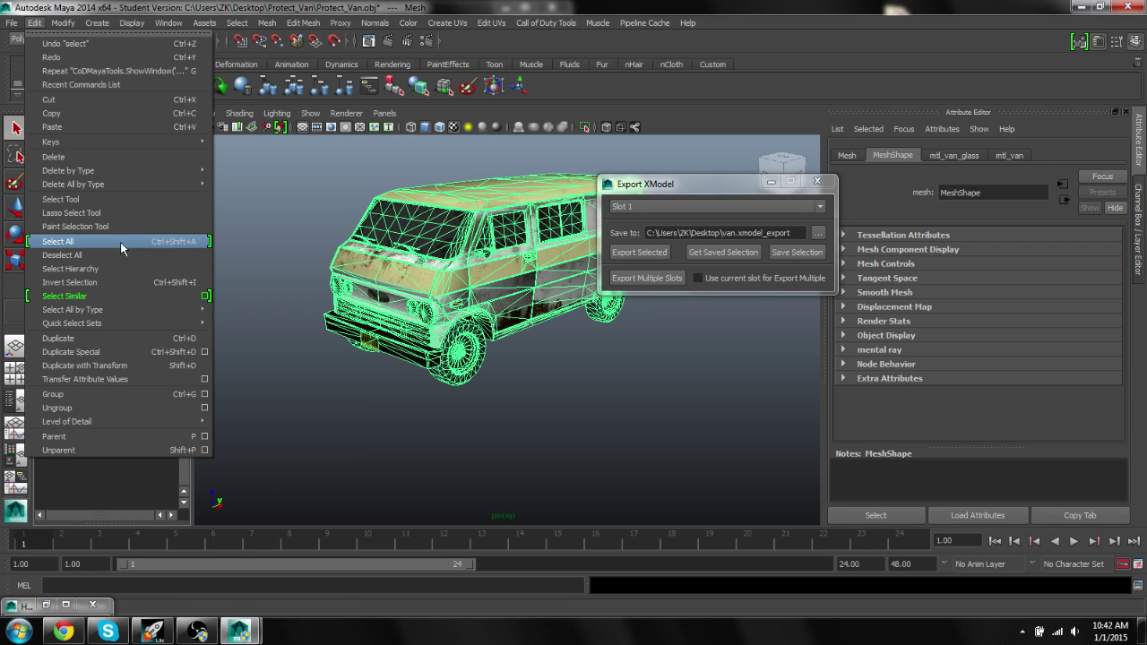
{"action": "left_click", "coordinate": [120, 242]}
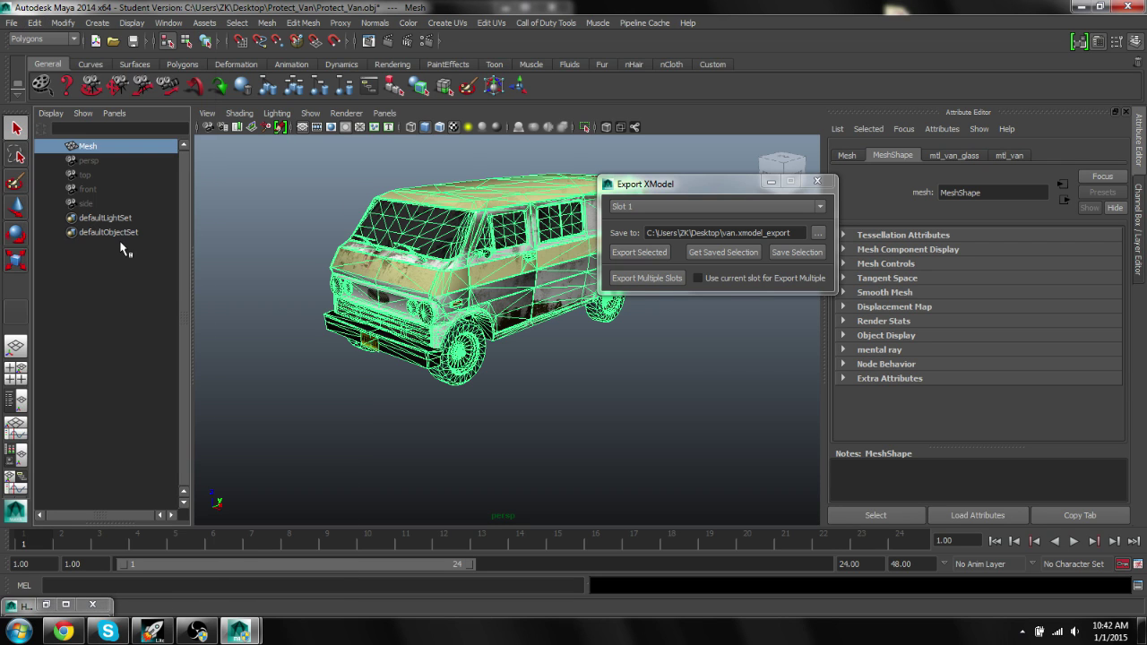
{"action": "left_click", "coordinate": [645, 253]}
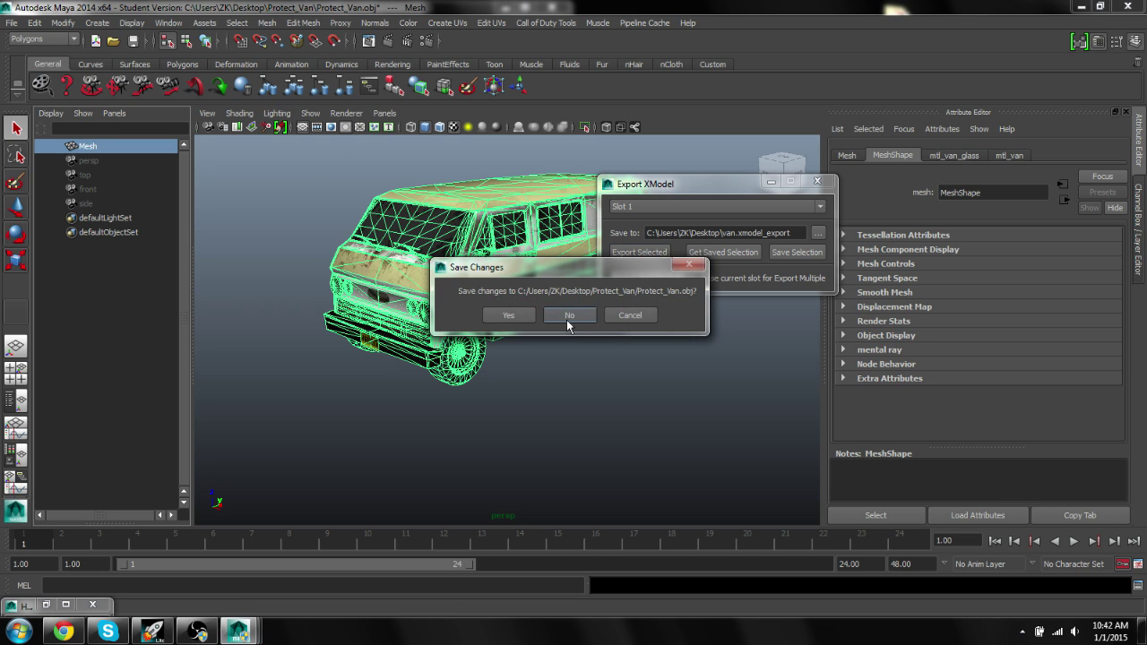
{"action": "left_click", "coordinate": [568, 316]}
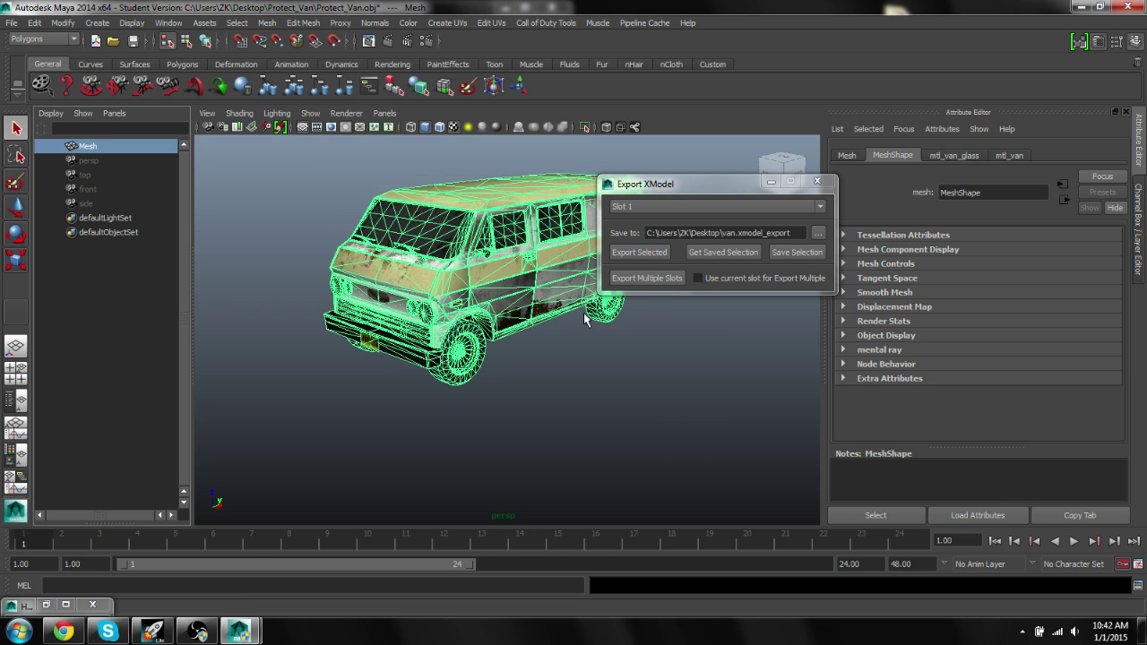
{"action": "left_click", "coordinate": [817, 181]}
{"action": "left_click", "coordinate": [702, 353]}
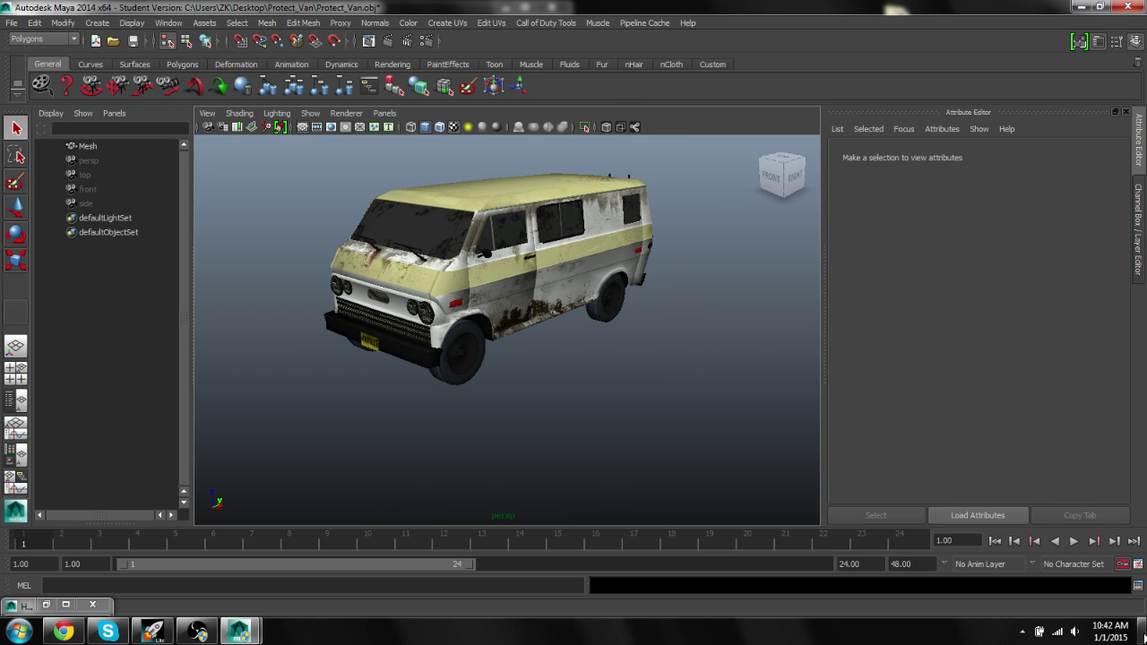
{"action": "left_click", "coordinate": [1142, 631]}
Launch paint.net from the Start search using 'paint'
{"action": "left_click", "coordinate": [27, 412]}
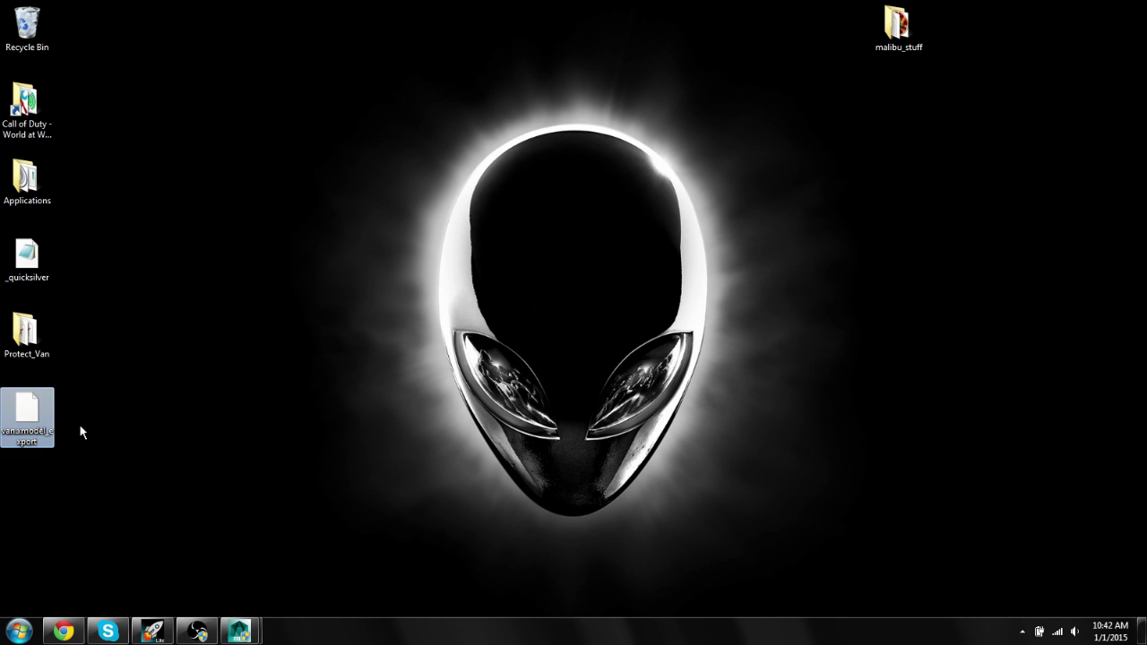
{"action": "left_click", "coordinate": [193, 519]}
{"action": "key", "text": "super"}
{"action": "type", "text": "paint"}
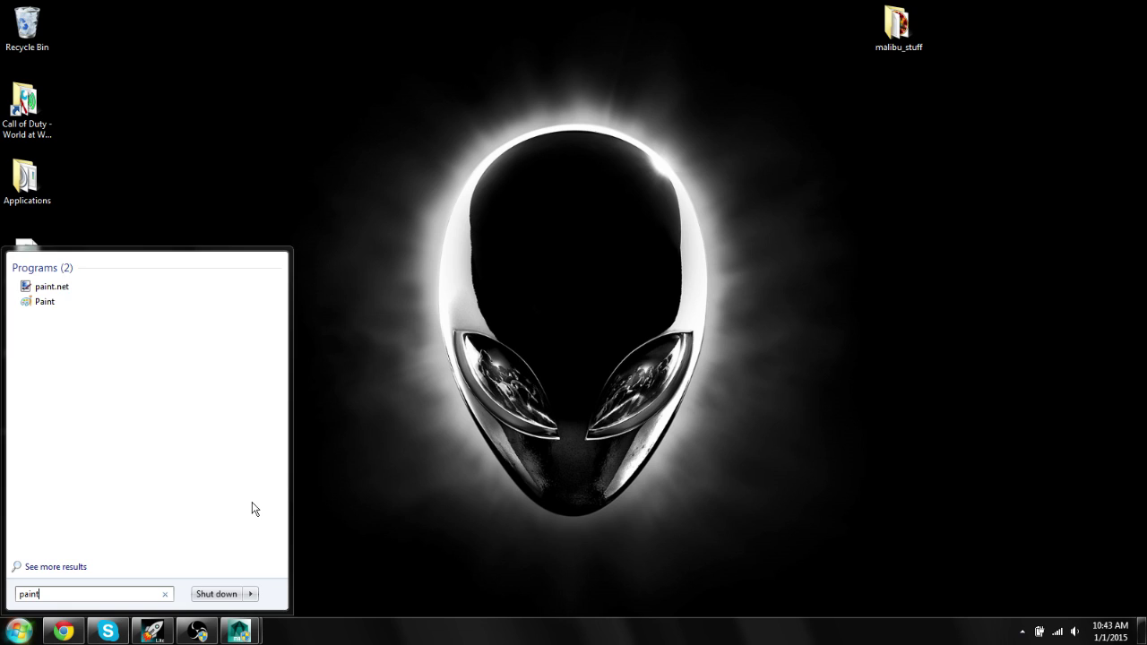
{"action": "key", "text": "Return"}
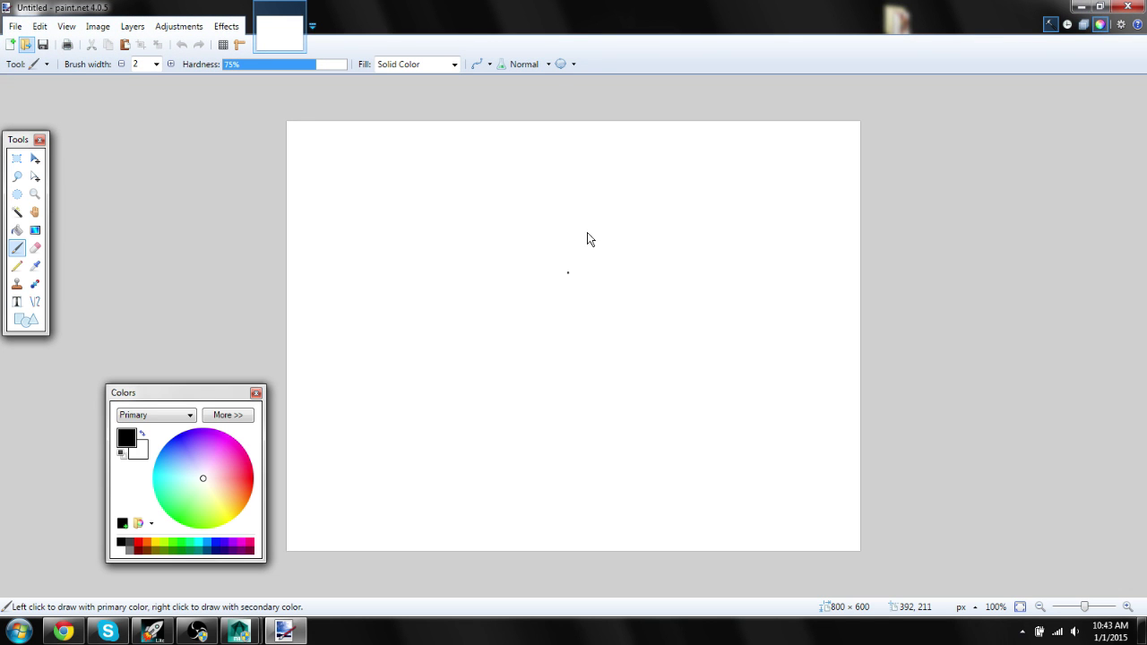
Open Protect_D, Protect_N and Protect_S together from the Protect_Van folder
{"action": "key", "text": "ctrl+o"}
{"action": "double_click", "coordinate": [339, 123]}
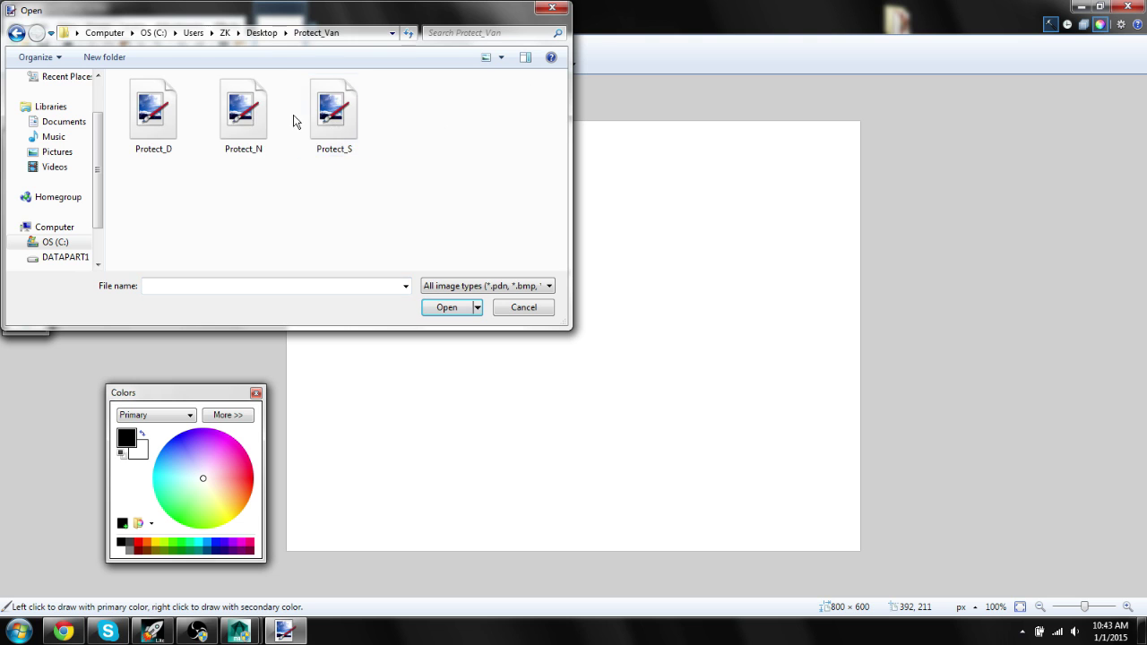
{"action": "left_click_drag", "start_coordinate": [403, 211], "coordinate": [143, 102]}
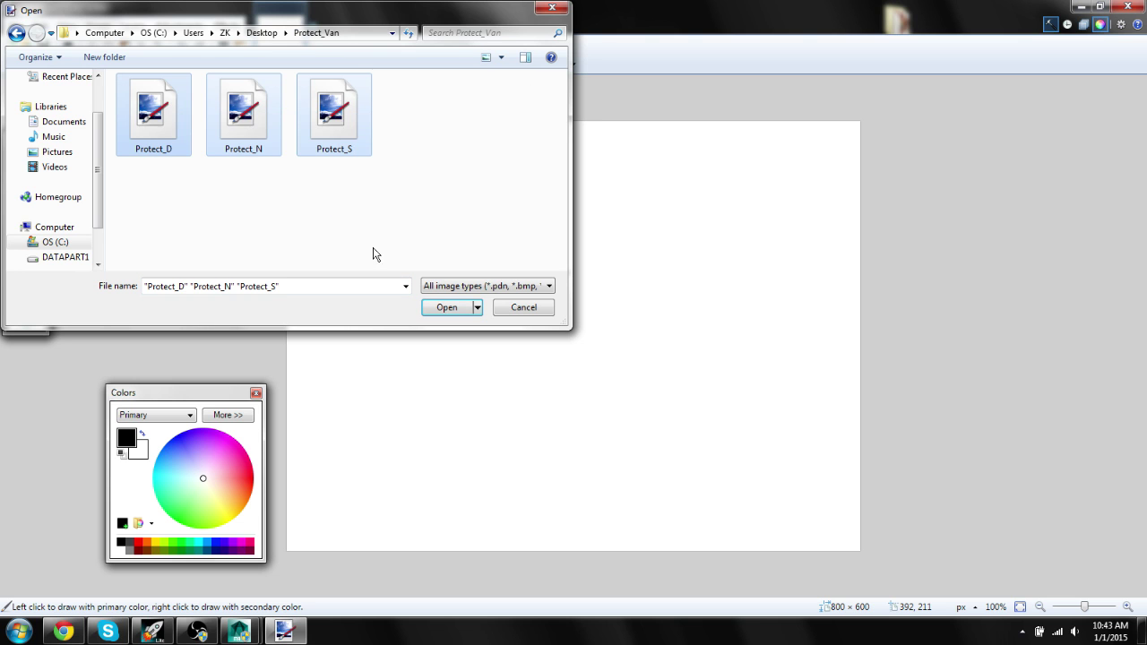
{"action": "left_click", "coordinate": [447, 307]}
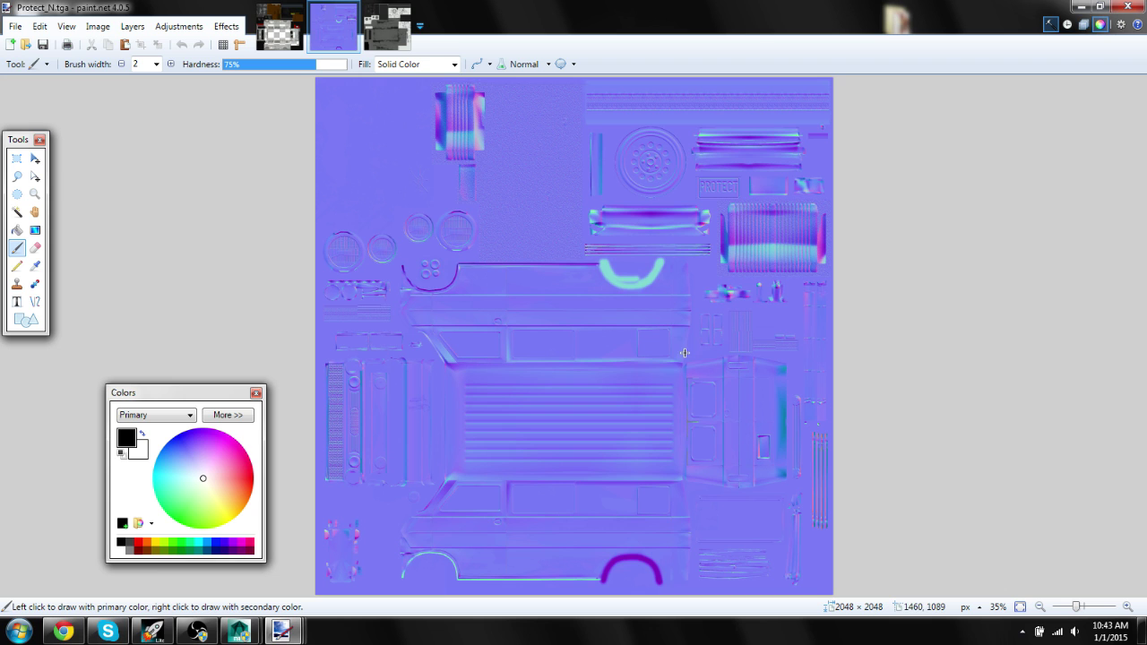
Look through the three texture tabs and bring Protect_D to the front
{"action": "left_click", "coordinate": [281, 27]}
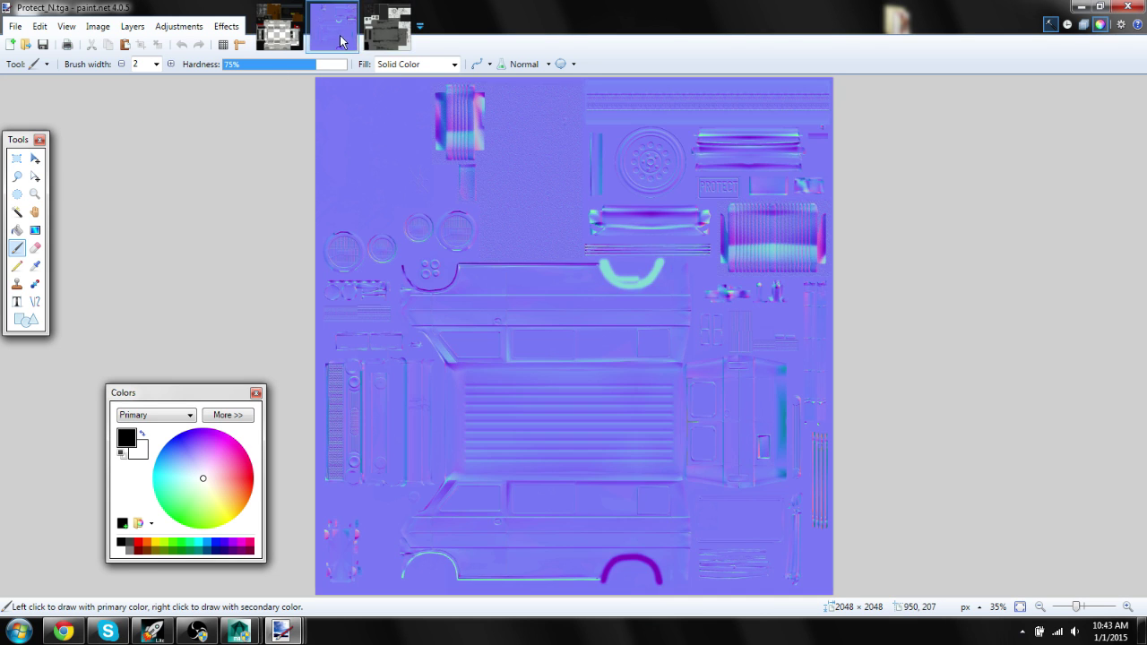
{"action": "left_click", "coordinate": [334, 27]}
{"action": "left_click", "coordinate": [406, 35]}
{"action": "left_click", "coordinate": [289, 34]}
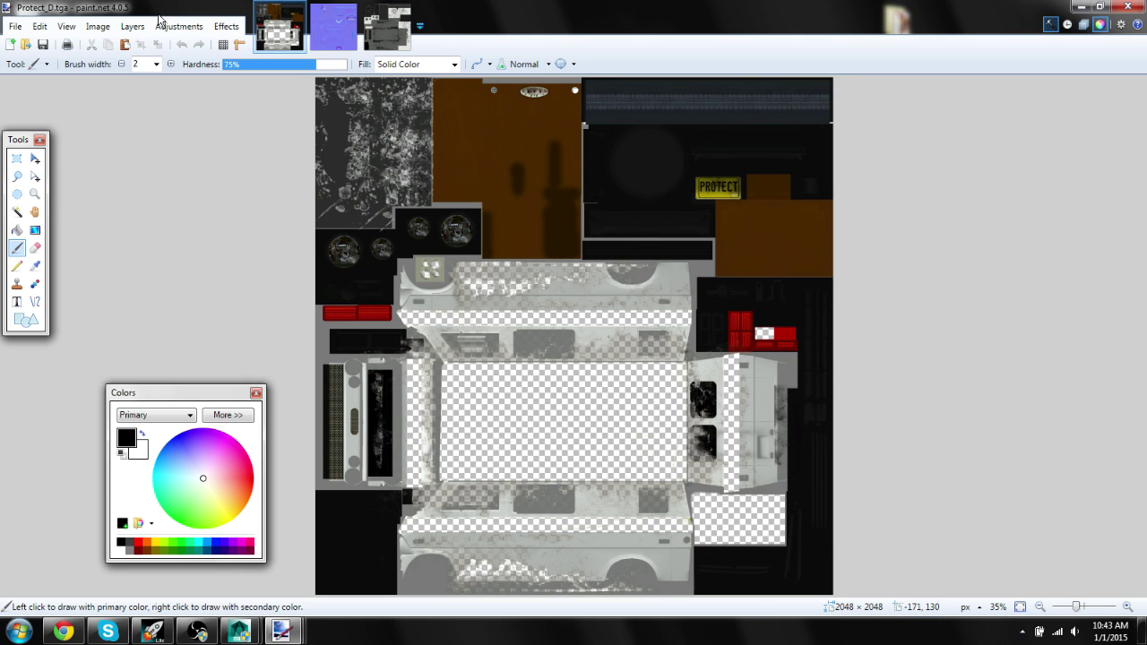
{"action": "left_click", "coordinate": [387, 36]}
{"action": "key", "text": "ctrl+Tab"}
Save the diffuse texture to the Desktop as mtl_van in DDS format
{"action": "left_click", "coordinate": [14, 26]}
{"action": "left_click", "coordinate": [40, 141]}
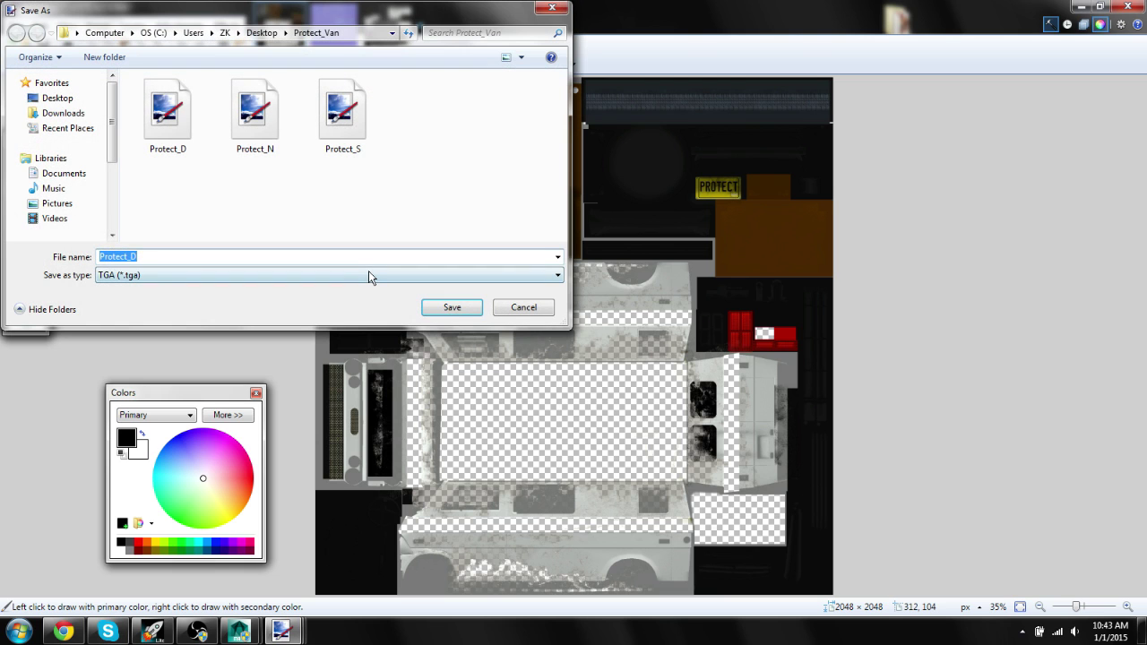
{"action": "type", "text": "mtl_van"}
{"action": "left_click", "coordinate": [57, 98]}
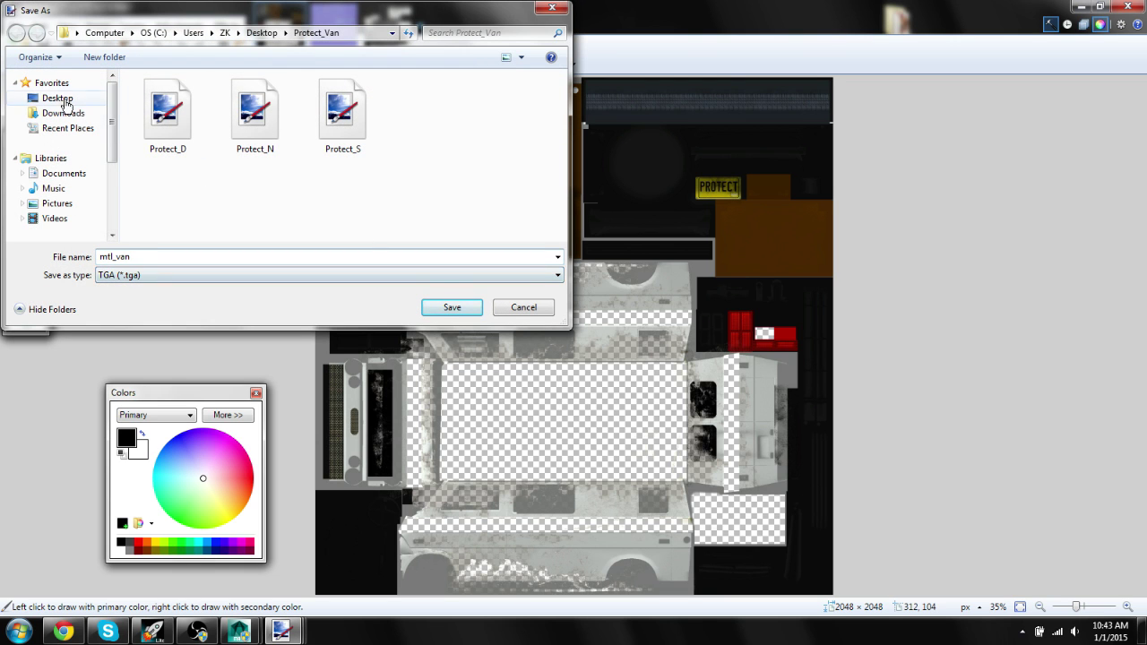
{"action": "left_click", "coordinate": [439, 275]}
{"action": "left_click", "coordinate": [439, 367]}
{"action": "left_click", "coordinate": [429, 310]}
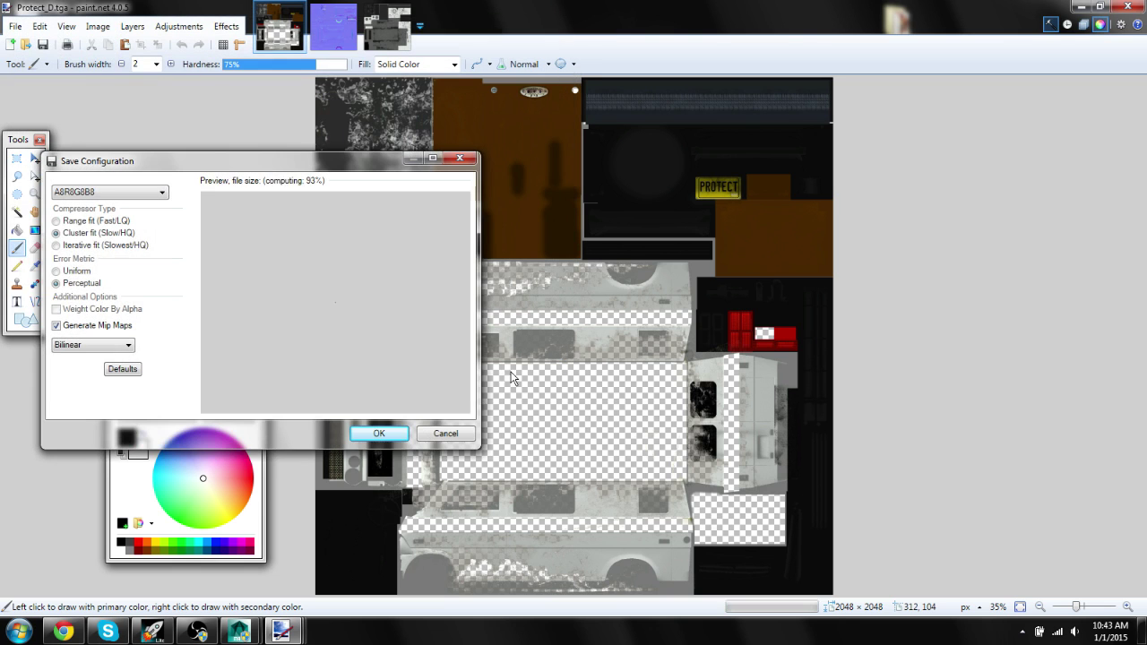
{"action": "left_click", "coordinate": [380, 433]}
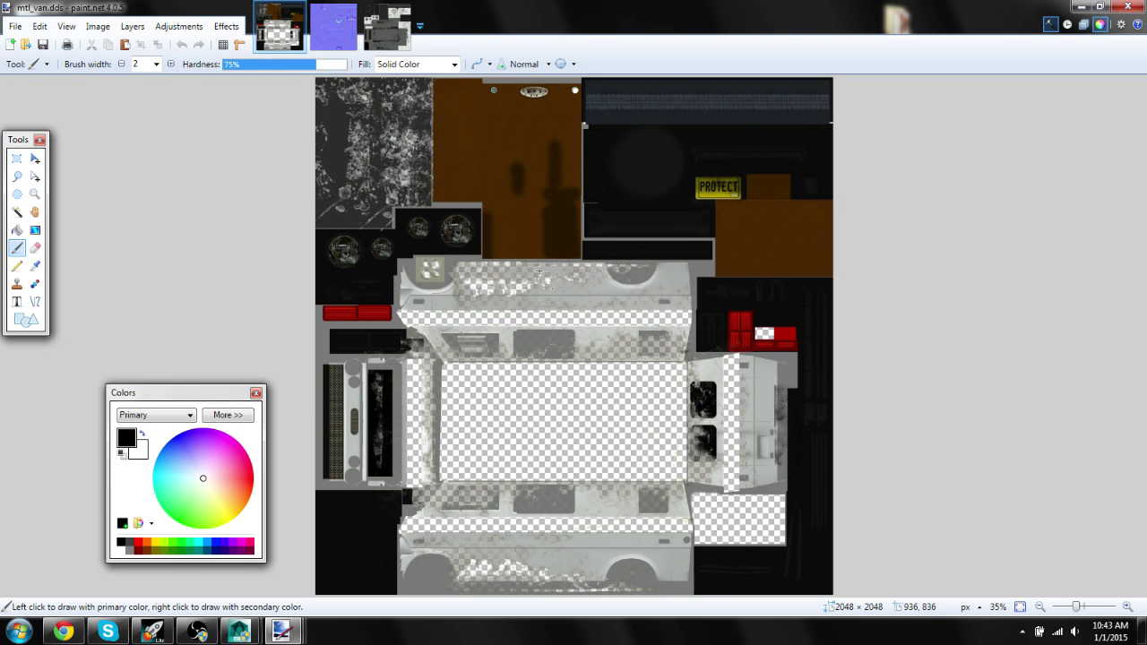
Close the other images and save the specular texture to the Desktop as mtl_van_spec DDS
{"action": "left_click", "coordinate": [297, 18]}
{"action": "left_click", "coordinate": [297, 18]}
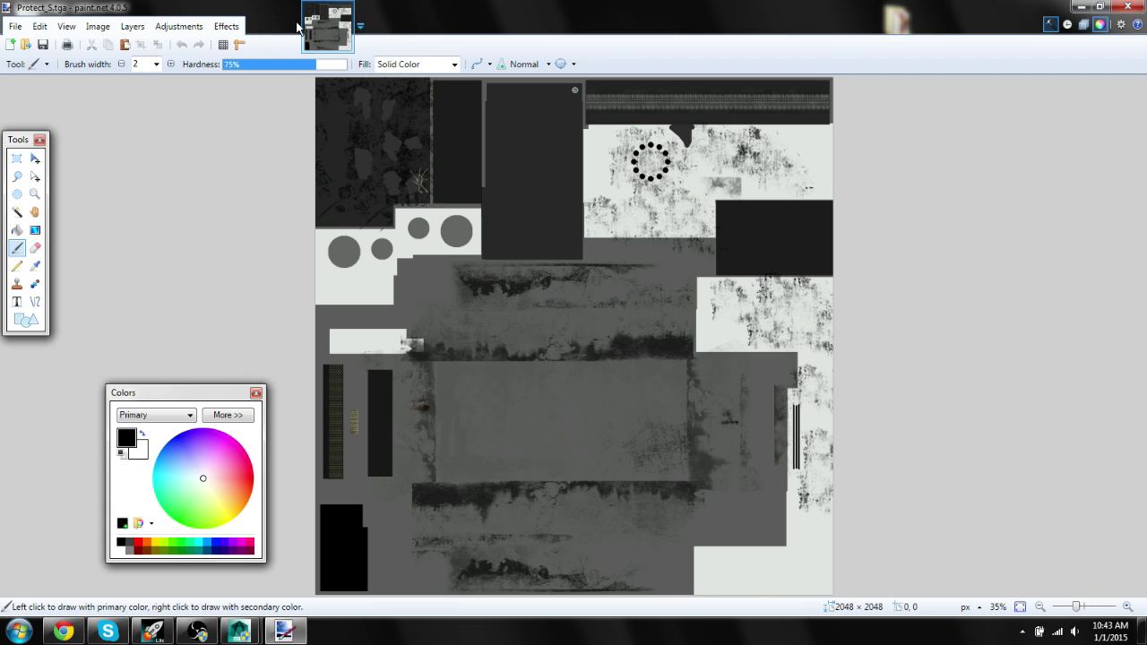
{"action": "left_click", "coordinate": [15, 26]}
{"action": "left_click", "coordinate": [40, 141]}
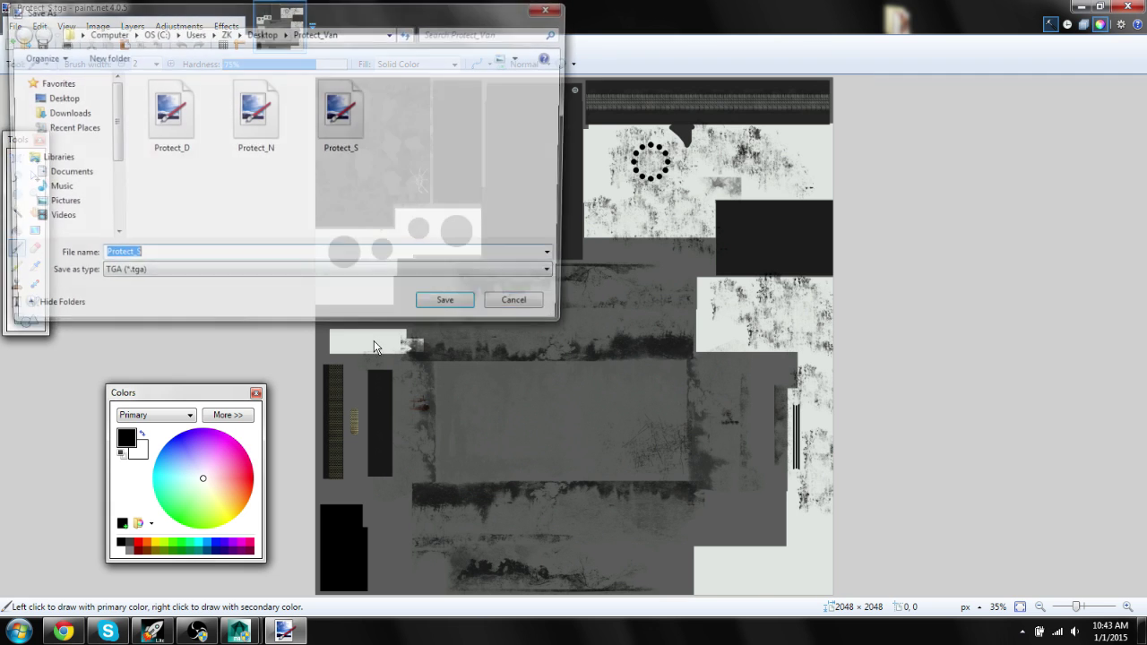
{"action": "left_click", "coordinate": [57, 97]}
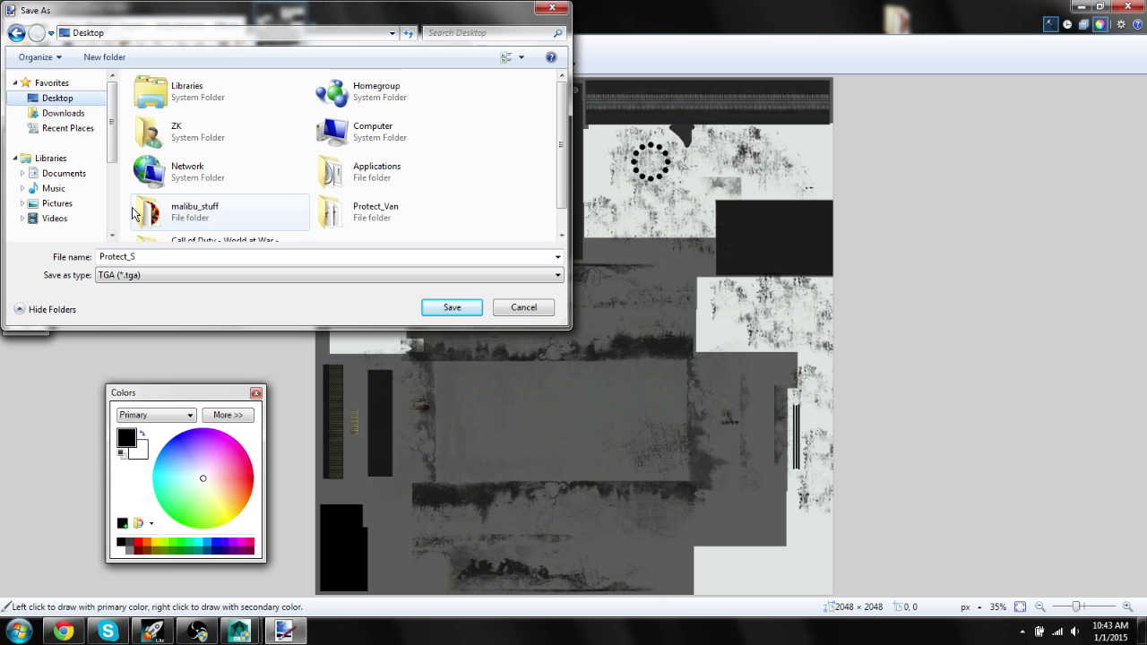
{"action": "type", "text": "mtl_van"}
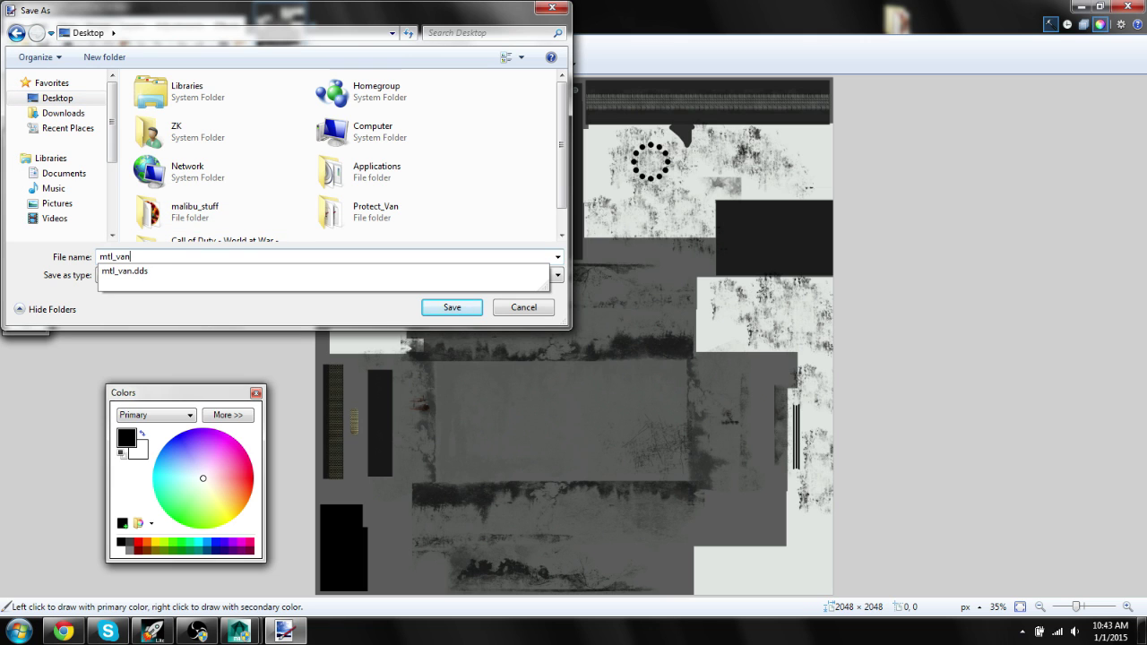
{"action": "type", "text": "_spec"}
{"action": "left_click", "coordinate": [172, 275]}
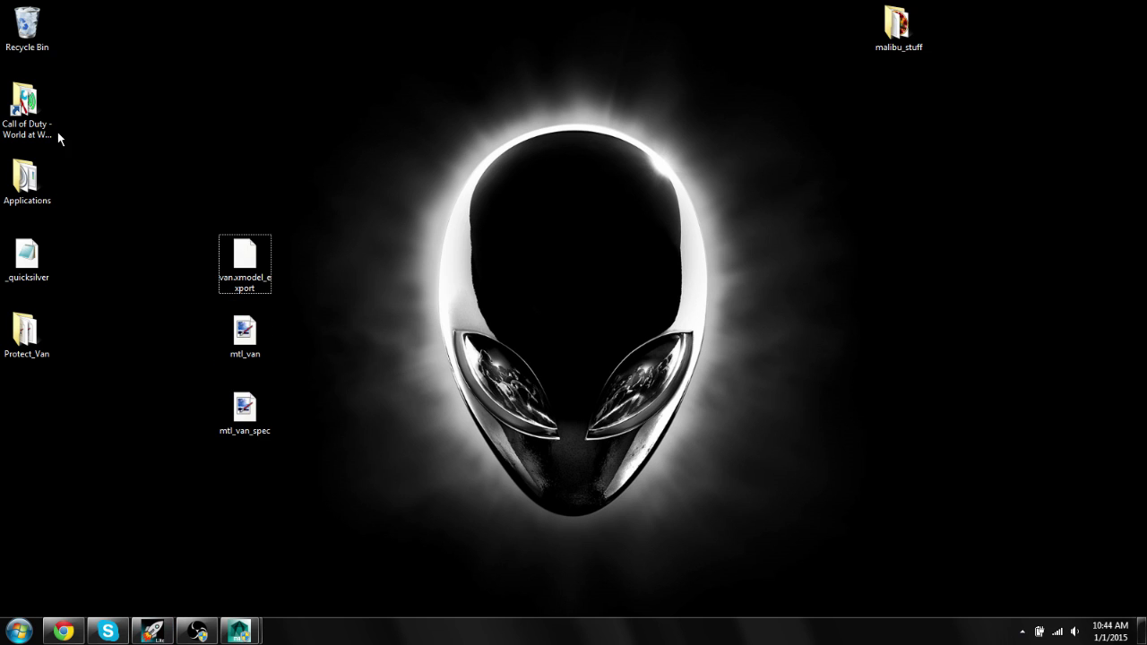
Move mtl_van and mtl_van_spec from the Desktop into World at War's raw\images folder
{"action": "double_click", "coordinate": [27, 108]}
{"action": "left_click_drag", "start_coordinate": [509, 32], "coordinate": [699, 43]}
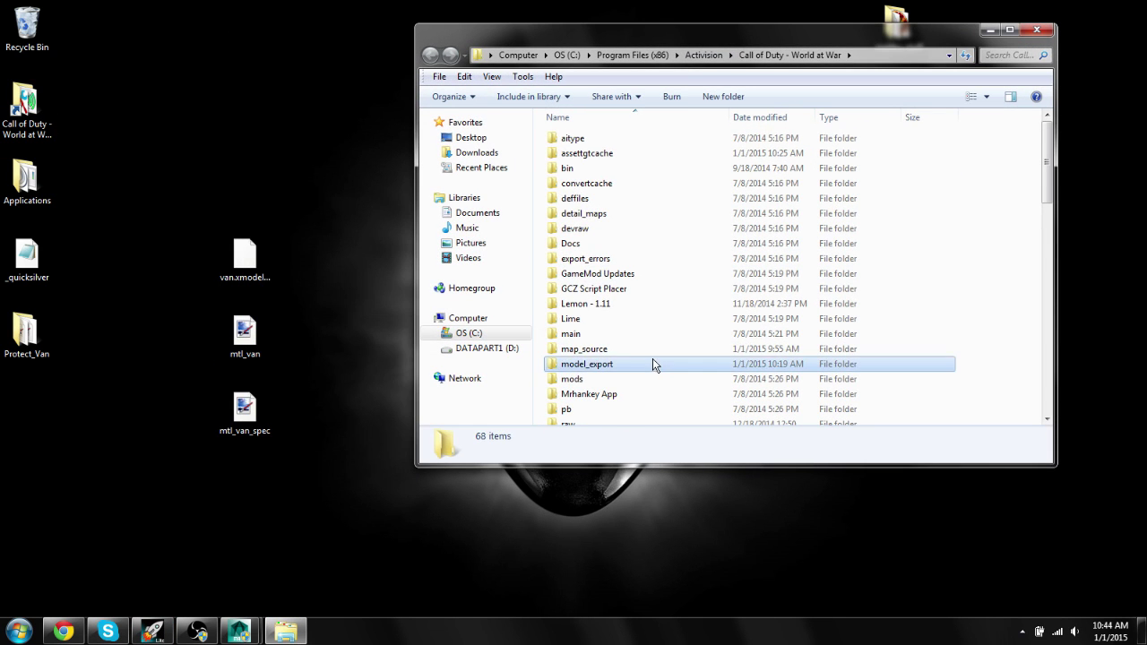
{"action": "scroll", "coordinate": [583, 364], "scroll_direction": "down", "scroll_amount": 3}
{"action": "double_click", "coordinate": [572, 296]}
{"action": "scroll", "coordinate": [627, 289], "scroll_direction": "down", "scroll_amount": 3}
{"action": "double_click", "coordinate": [622, 268]}
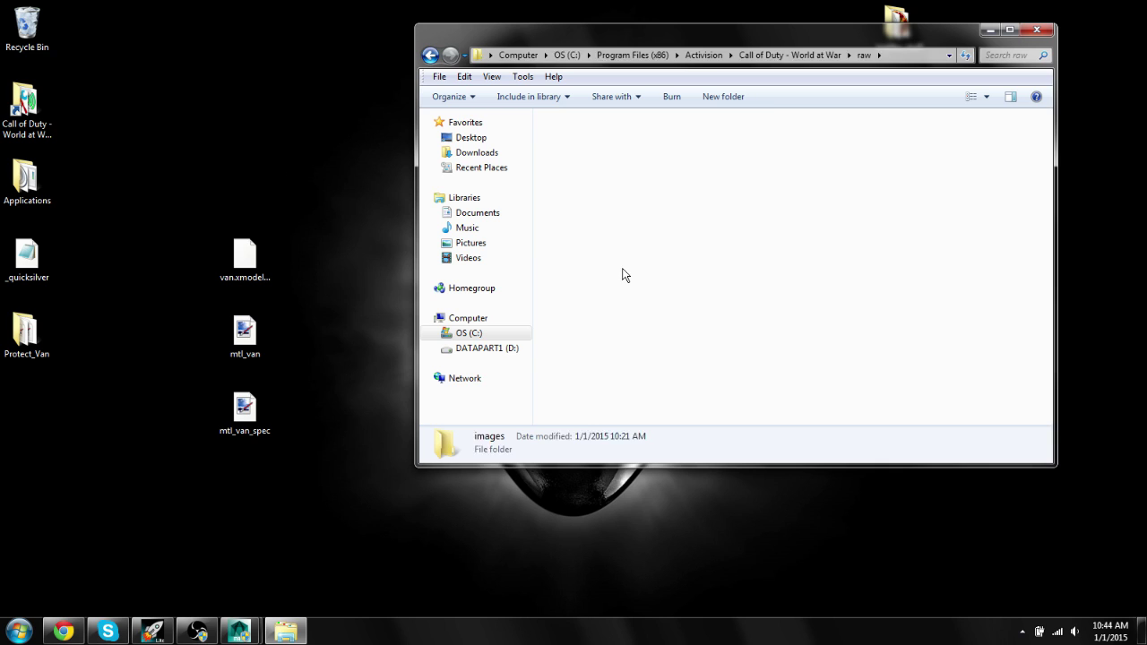
{"action": "left_click_drag", "start_coordinate": [291, 473], "coordinate": [692, 279]}
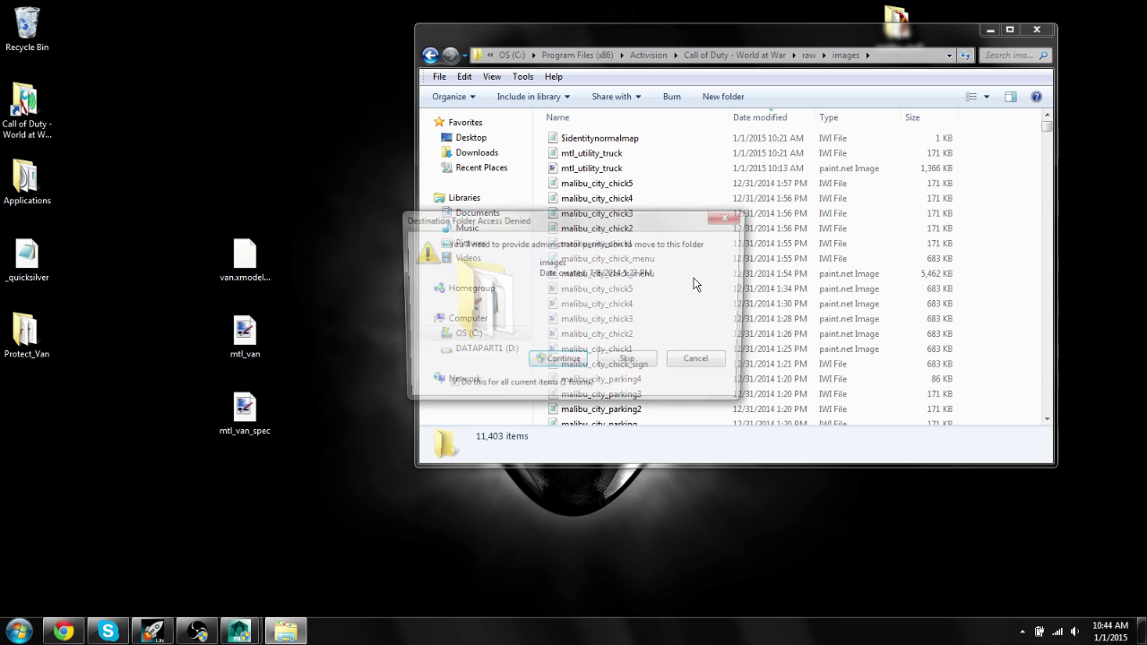
{"action": "left_click", "coordinate": [574, 366]}
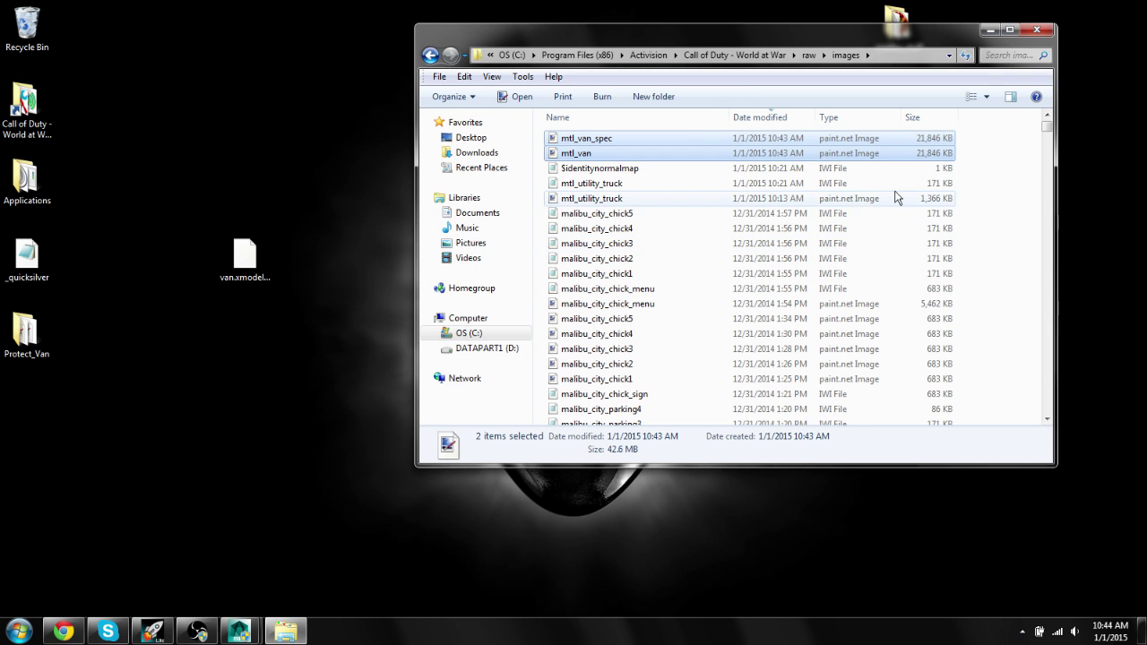
Move van.xmodel_export from the Desktop into model_export\youtube_models
{"action": "left_click", "coordinate": [778, 54]}
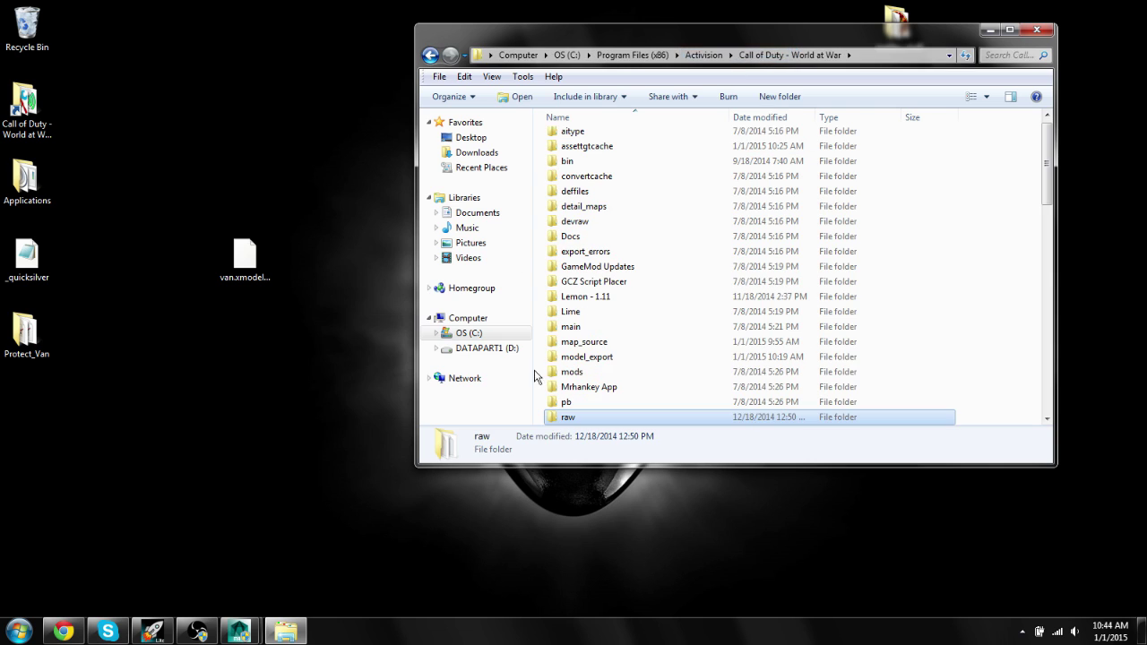
{"action": "double_click", "coordinate": [570, 363]}
{"action": "left_click", "coordinate": [806, 53]}
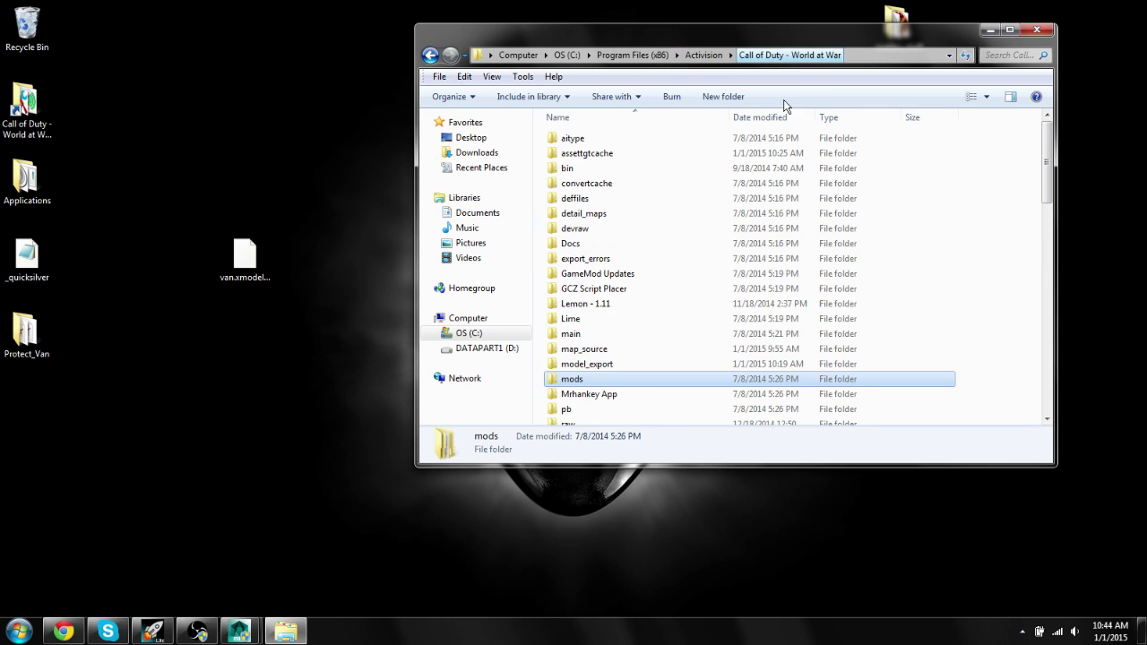
{"action": "scroll", "coordinate": [627, 269], "scroll_direction": "down", "scroll_amount": 3}
{"action": "double_click", "coordinate": [582, 237]}
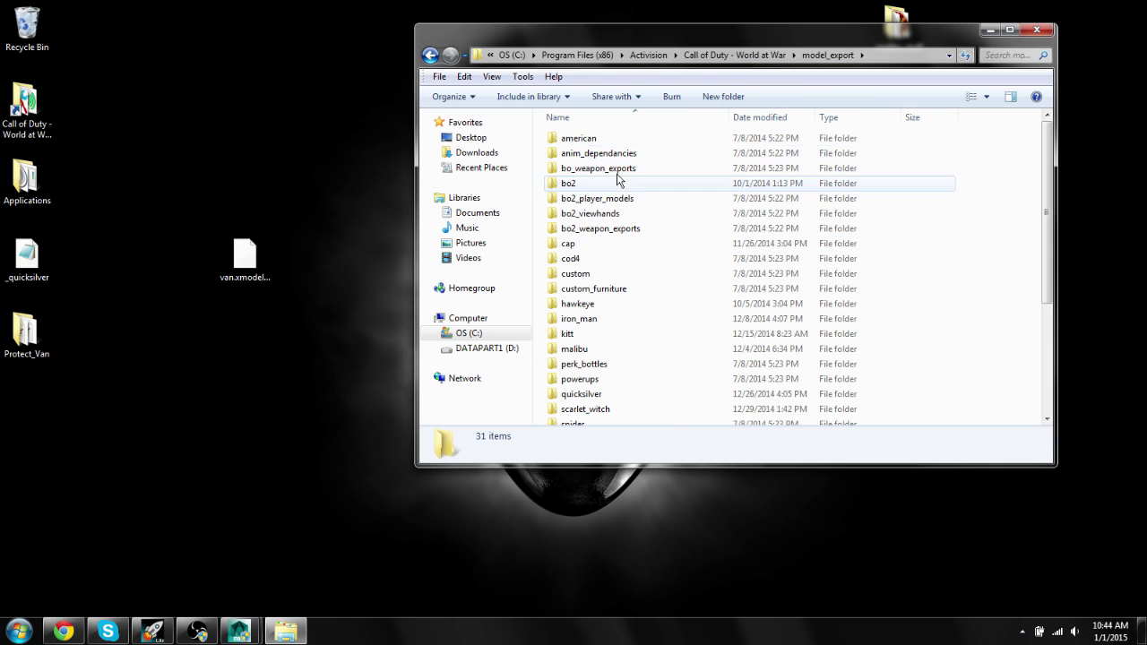
{"action": "scroll", "coordinate": [645, 304], "scroll_direction": "down", "scroll_amount": 4}
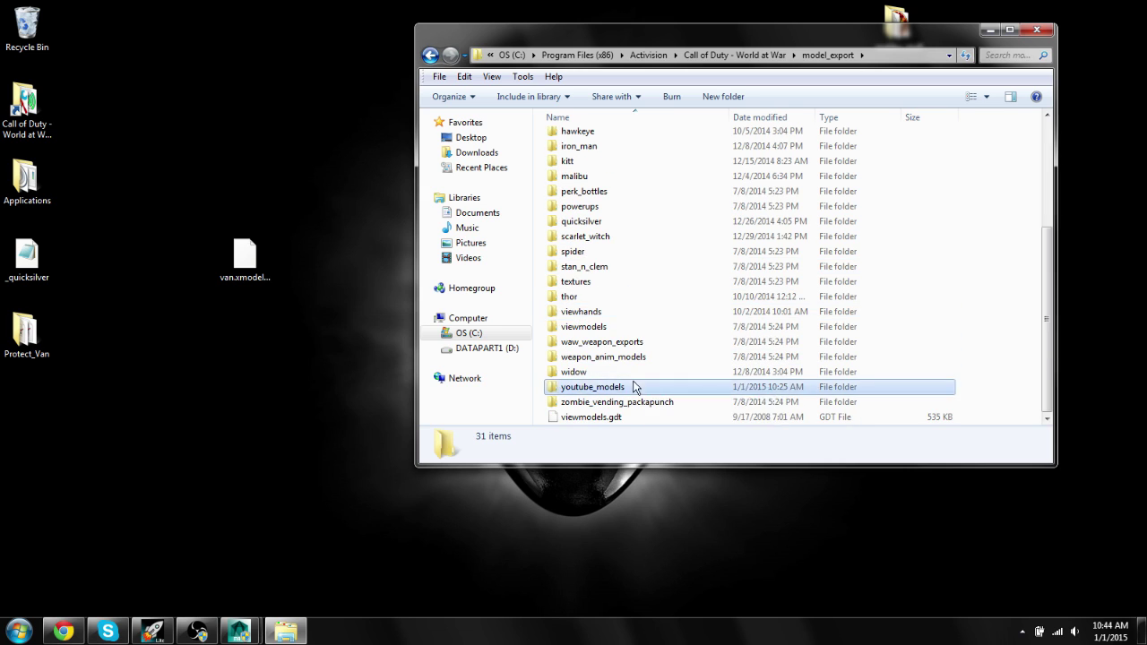
{"action": "double_click", "coordinate": [591, 386]}
{"action": "left_click_drag", "start_coordinate": [245, 257], "coordinate": [707, 252]}
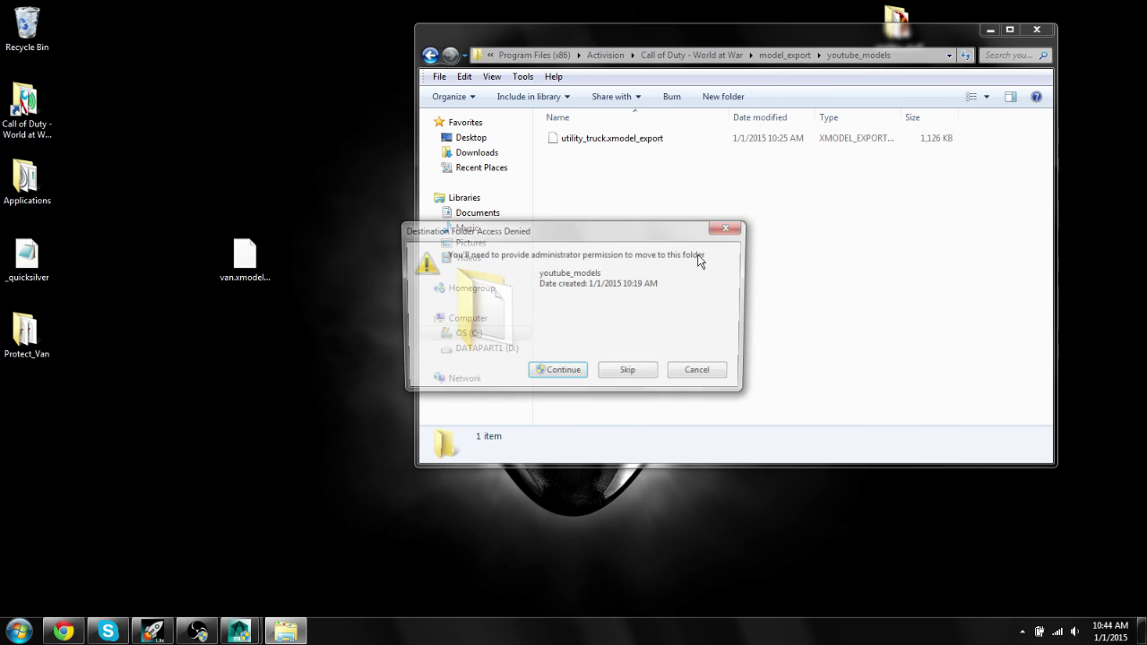
{"action": "left_click", "coordinate": [571, 376]}
Delete utility_truck.xmodel_export so only van.xmodel_export remains in youtube_models
{"action": "left_click", "coordinate": [698, 308]}
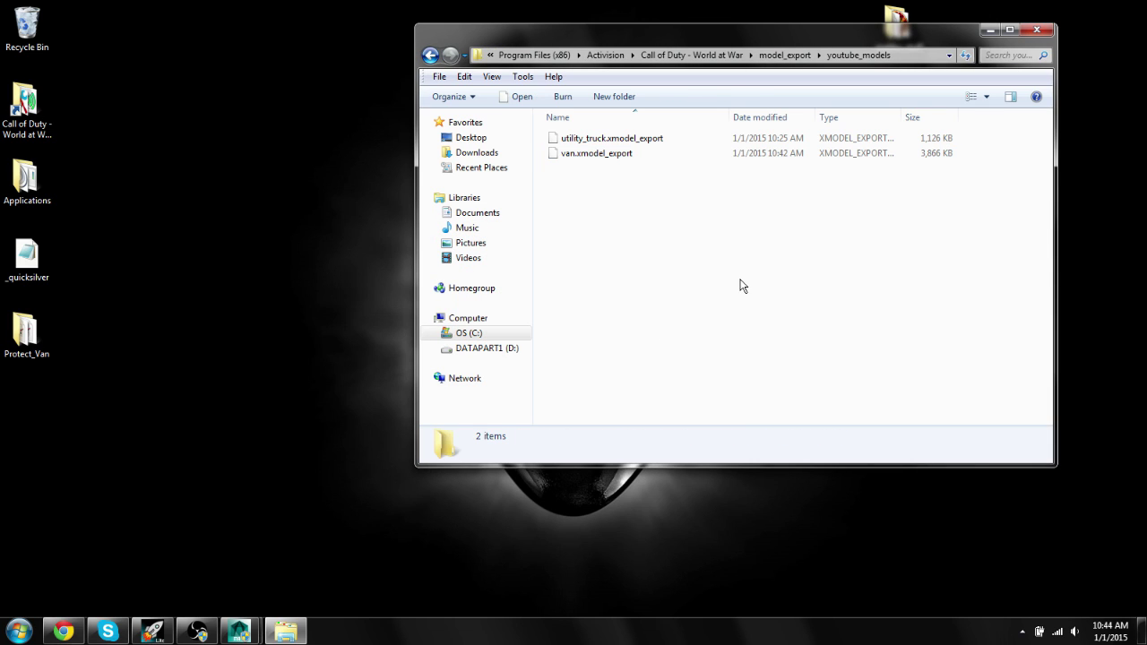
{"action": "left_click", "coordinate": [628, 139]}
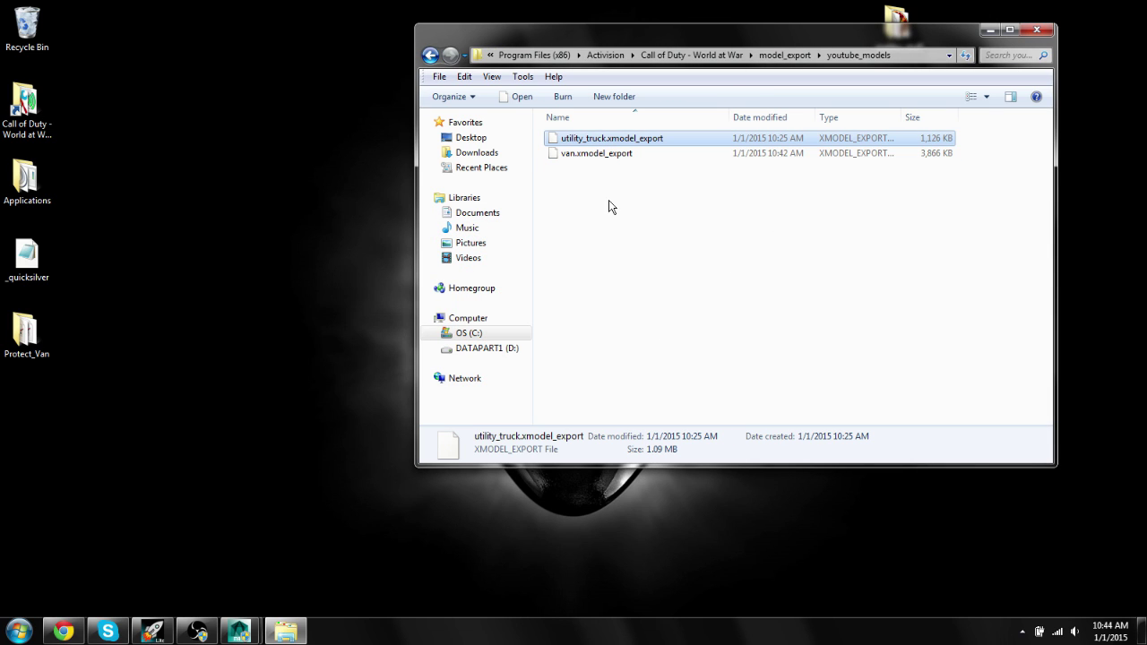
{"action": "left_click", "coordinate": [655, 240]}
{"action": "left_click", "coordinate": [562, 153]}
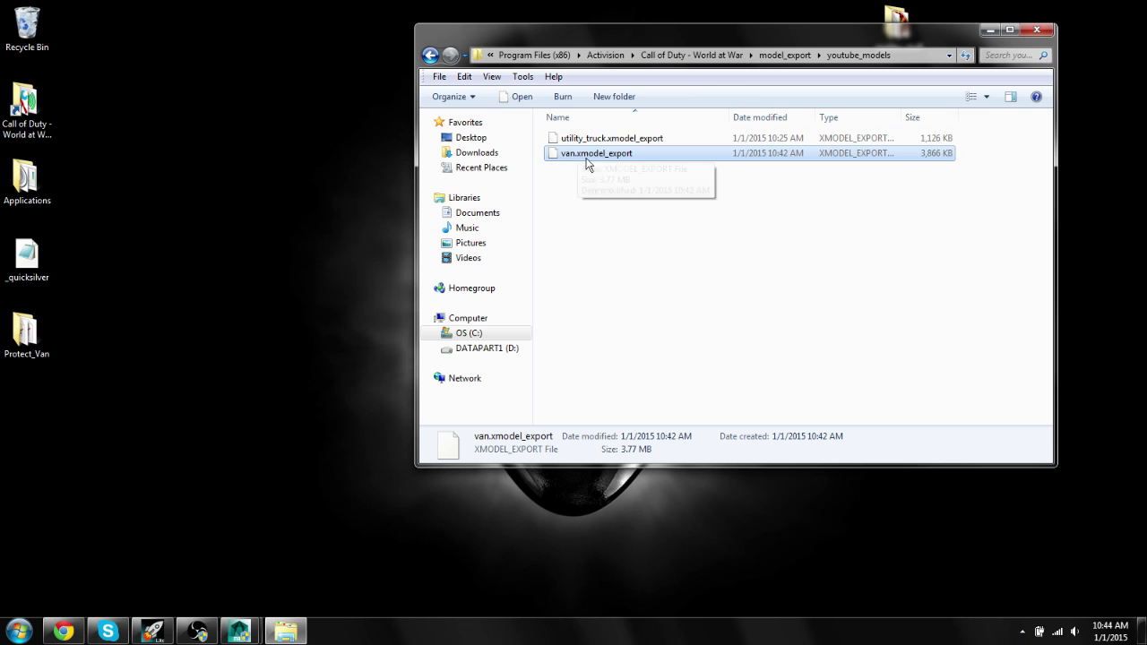
{"action": "left_click", "coordinate": [679, 203]}
{"action": "left_click", "coordinate": [652, 140]}
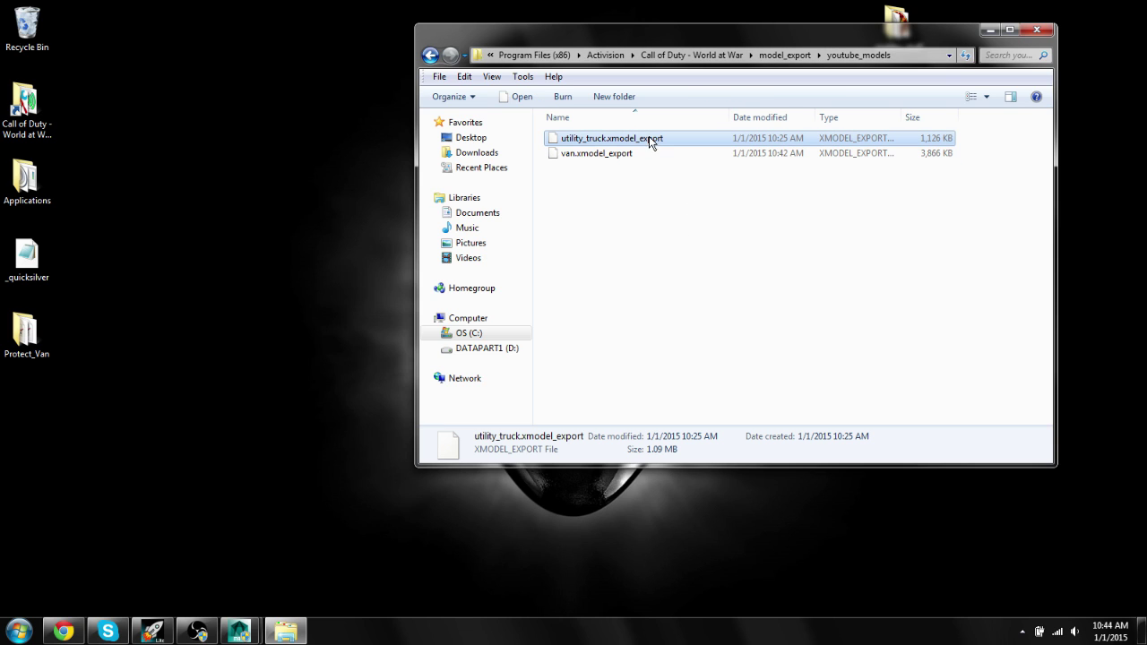
{"action": "key", "text": "Delete"}
{"action": "key", "text": "Return"}
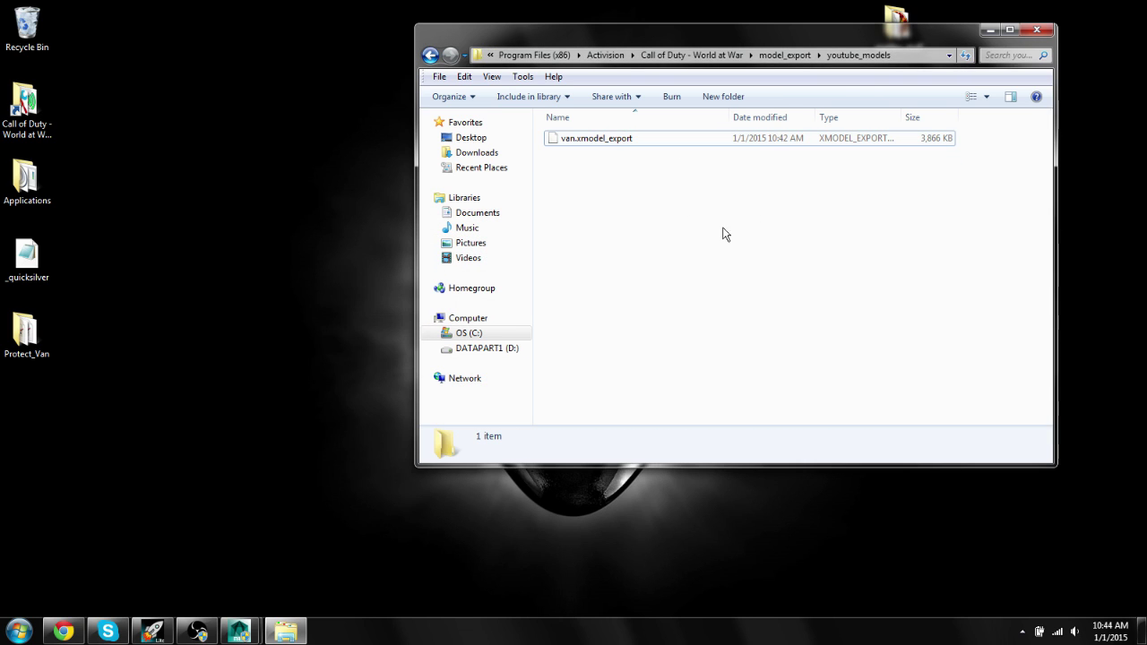
{"action": "left_click", "coordinate": [610, 140]}
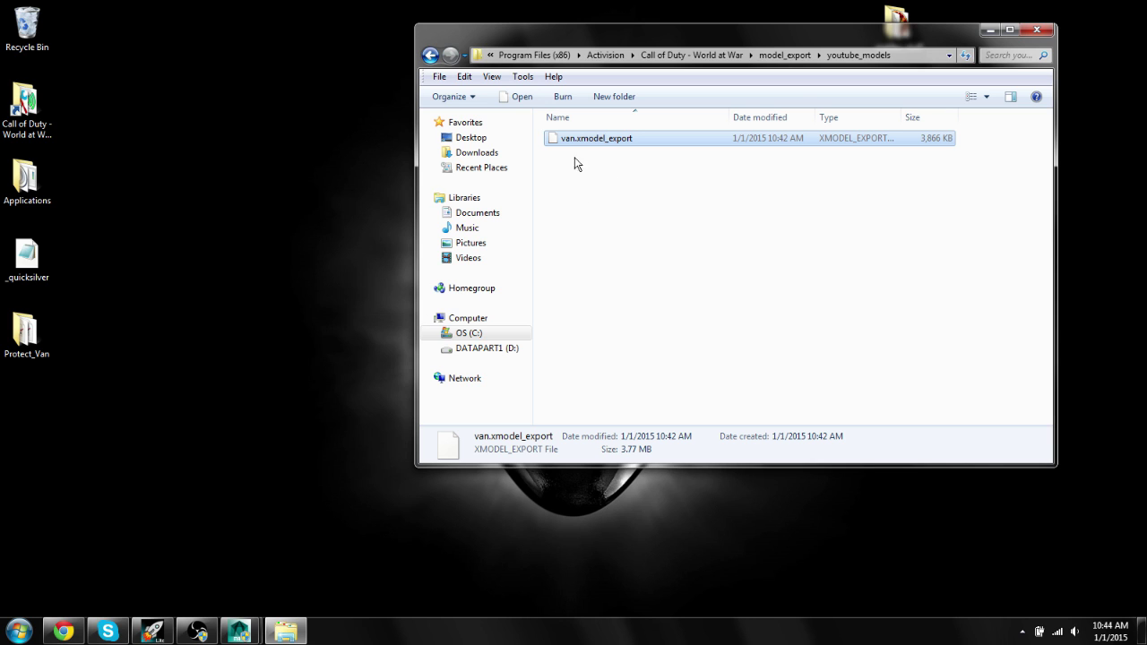
Start Asset Manager from the World at War Launcher, then return Explorer to model_export
{"action": "left_click", "coordinate": [990, 30]}
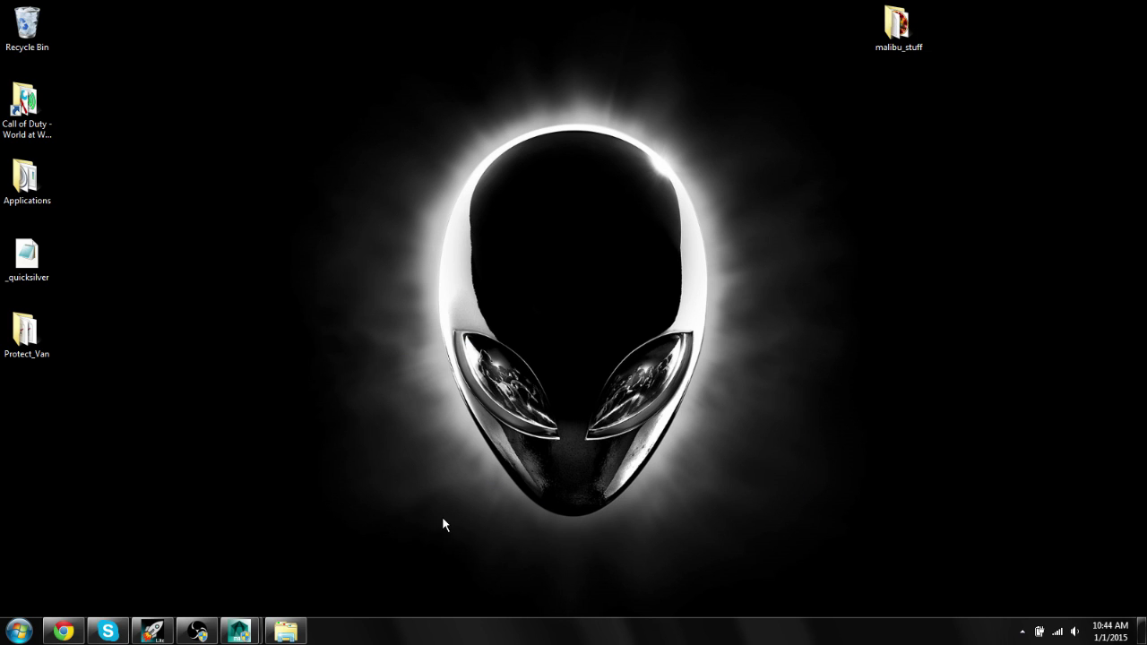
{"action": "left_click", "coordinate": [152, 630]}
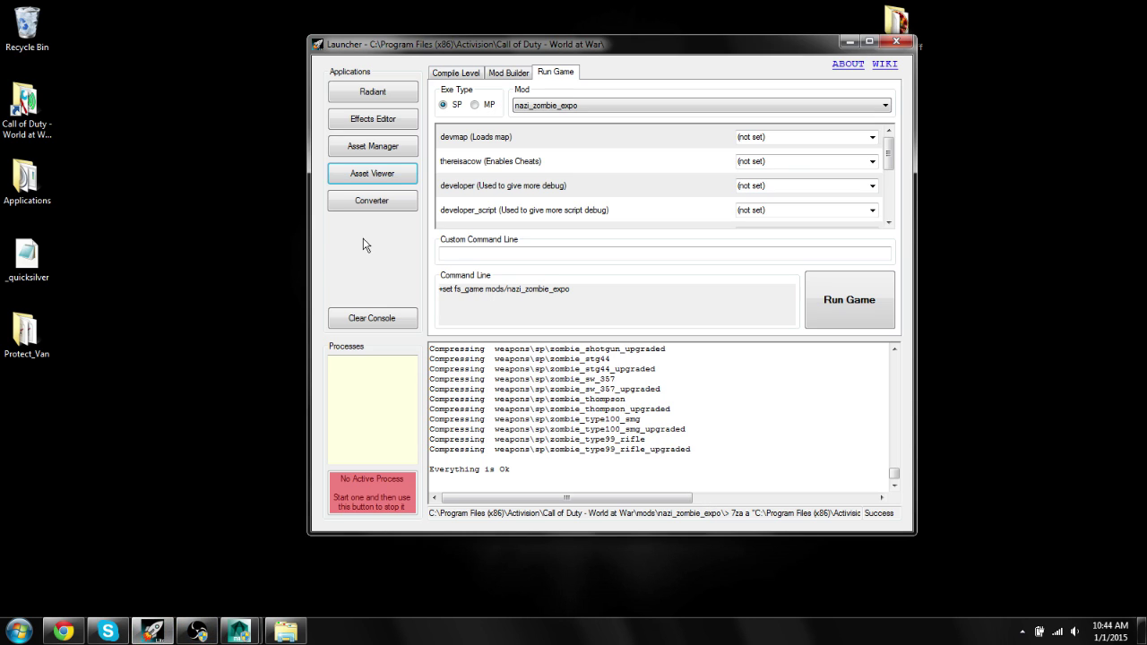
{"action": "left_click", "coordinate": [398, 147]}
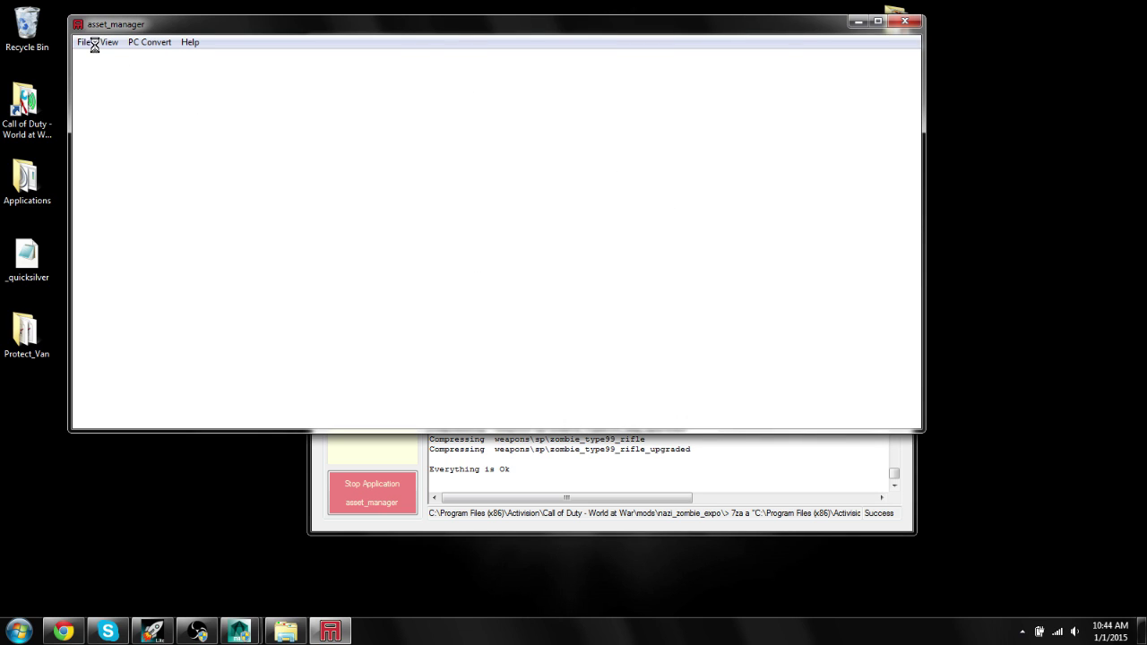
{"action": "left_click", "coordinate": [285, 631]}
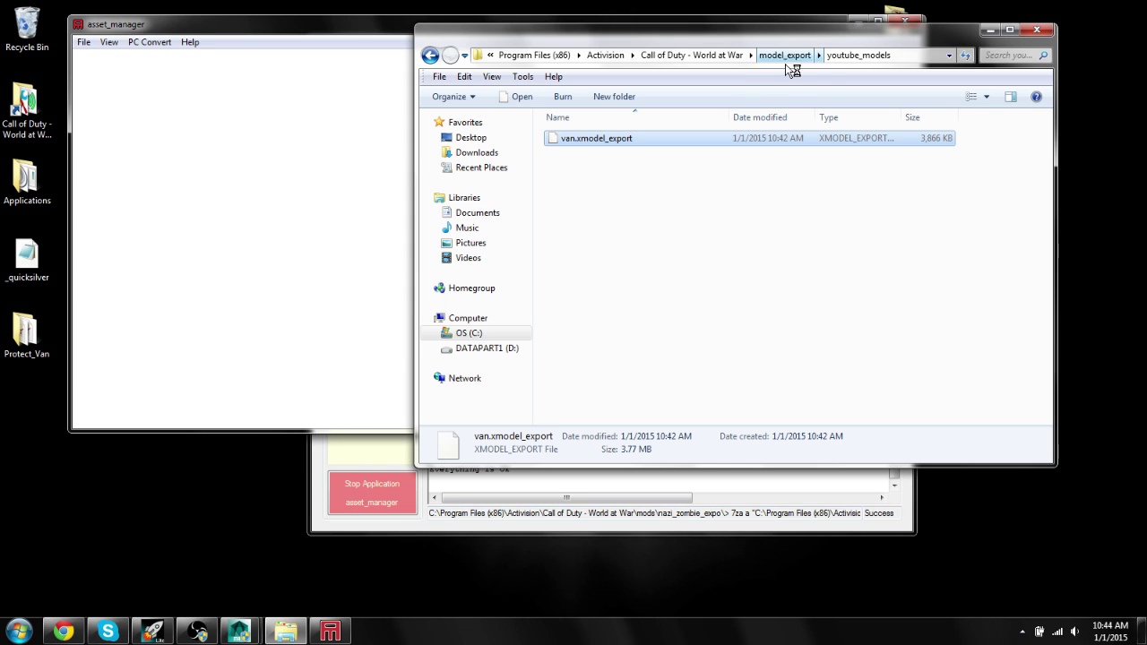
{"action": "left_click", "coordinate": [783, 55]}
Create a folder named my_models inside model_export, then minimize Explorer
{"action": "key", "text": "ctrl+v"}
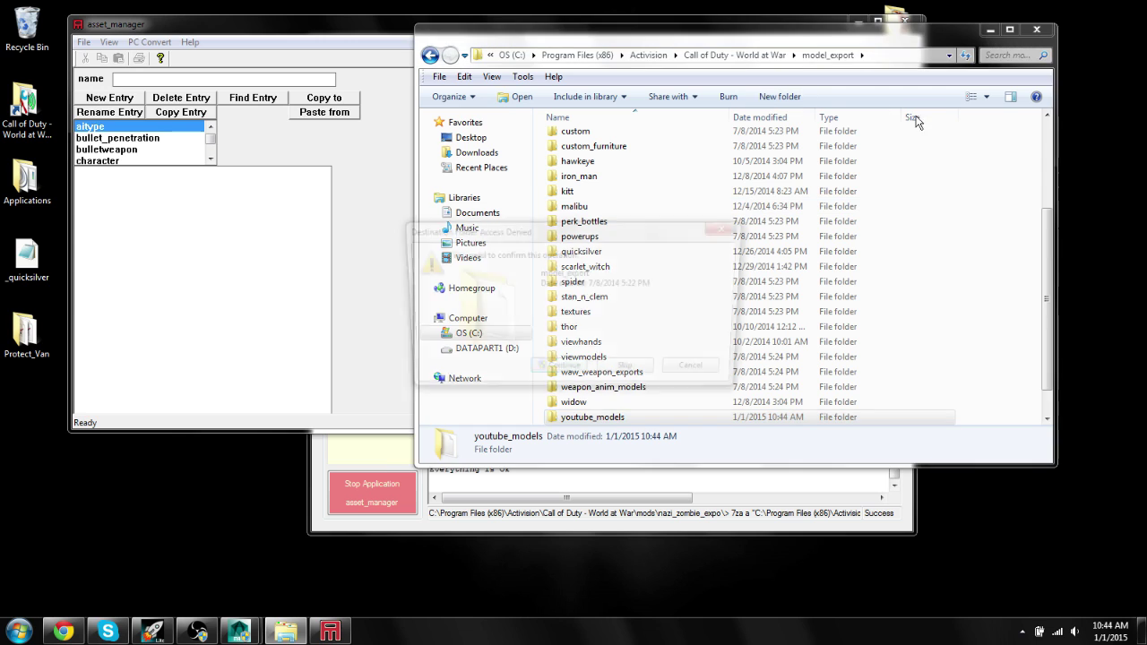
{"action": "key", "text": "Return"}
{"action": "type", "text": "m"}
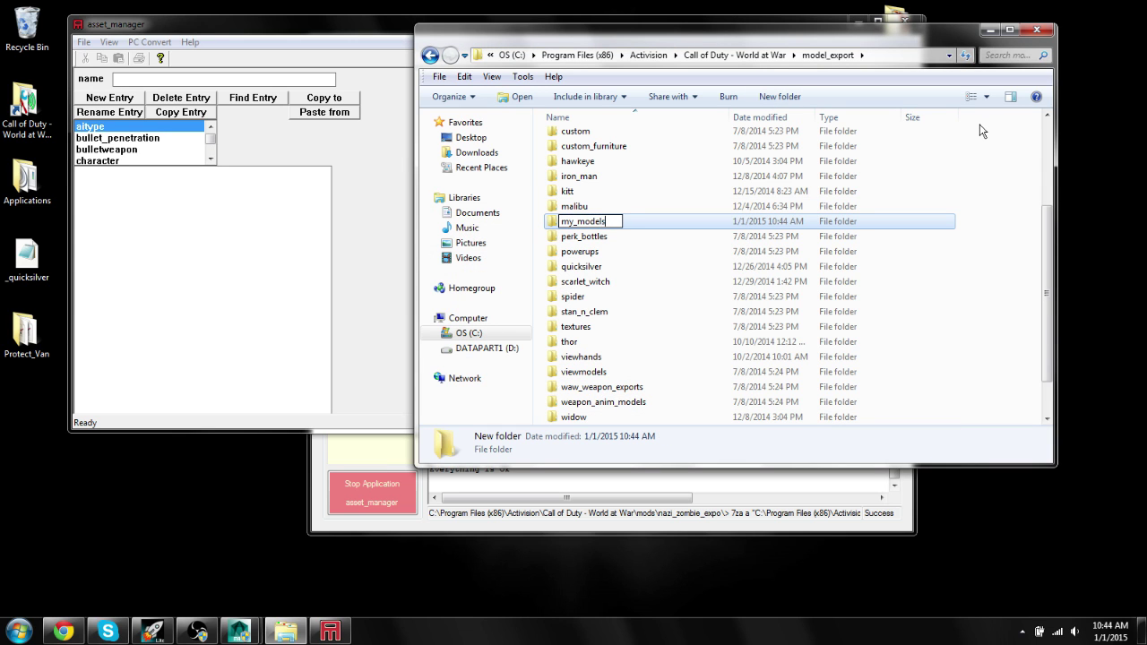
{"action": "type", "text": "y_models"}
{"action": "left_click", "coordinate": [968, 230]}
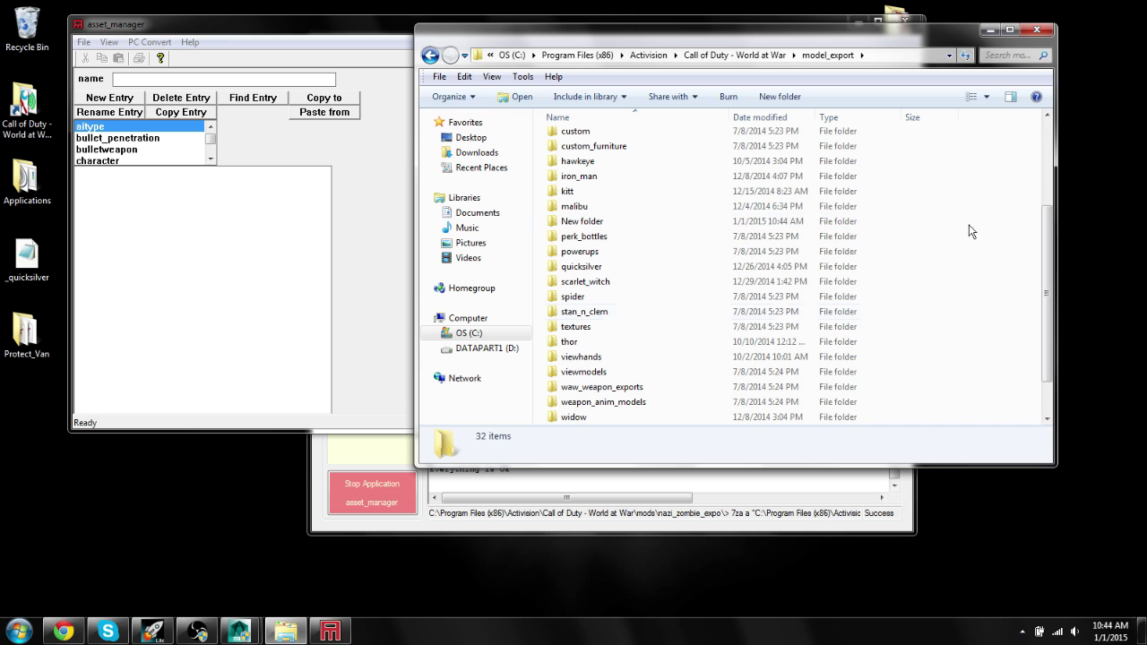
{"action": "left_click", "coordinate": [607, 224]}
{"action": "left_click", "coordinate": [988, 36]}
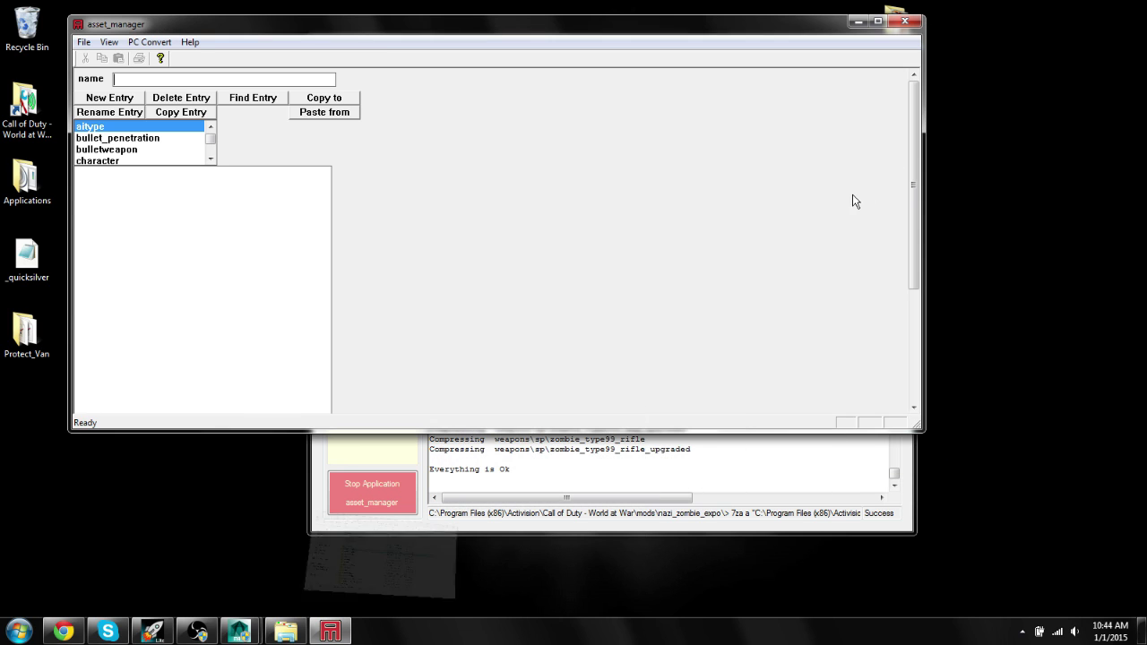
Open ZK_custom_models.gdt from the World at War source_data folder
{"action": "left_click", "coordinate": [86, 43]}
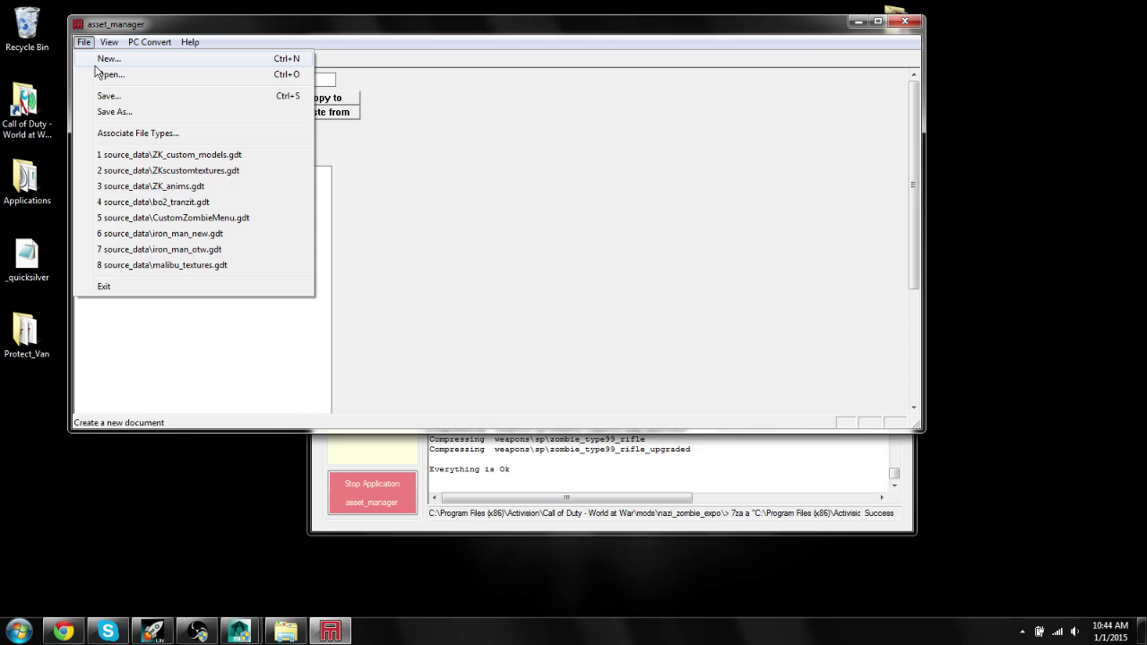
{"action": "left_click", "coordinate": [108, 75]}
{"action": "left_click", "coordinate": [394, 87]}
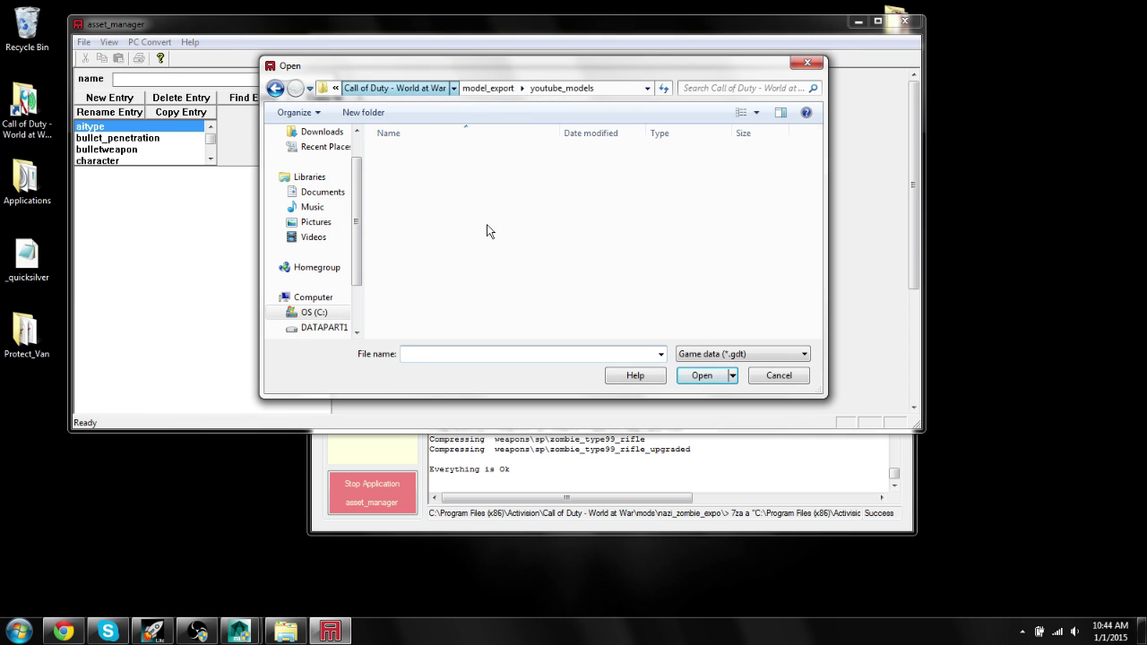
{"action": "scroll", "coordinate": [475, 280], "scroll_direction": "down", "scroll_amount": 2}
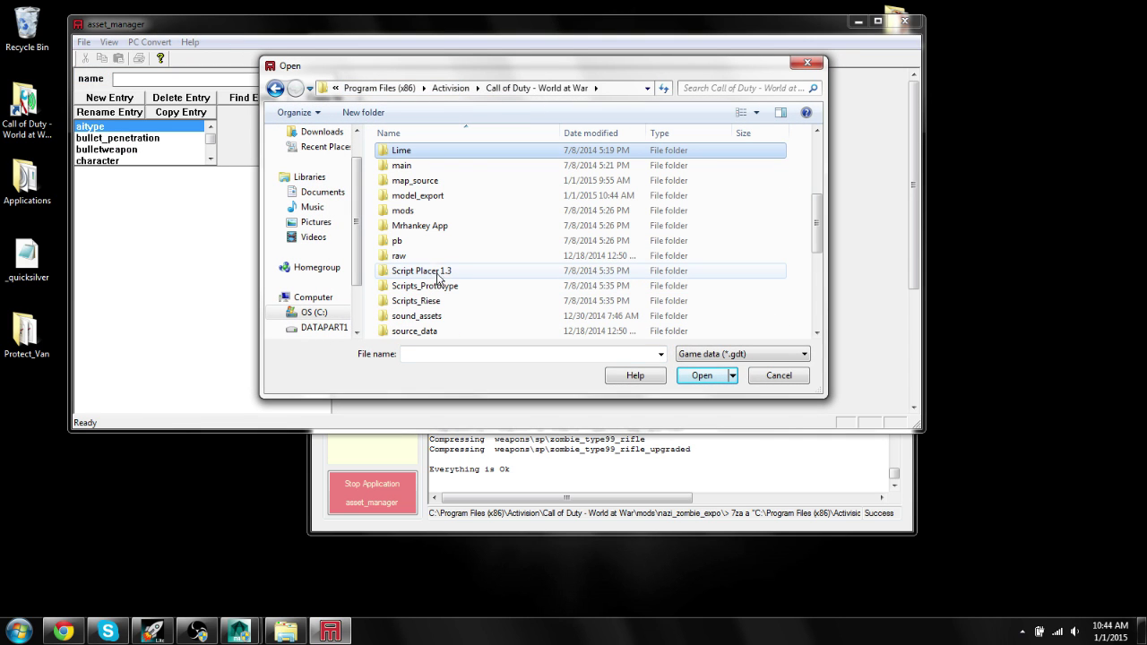
{"action": "double_click", "coordinate": [446, 331]}
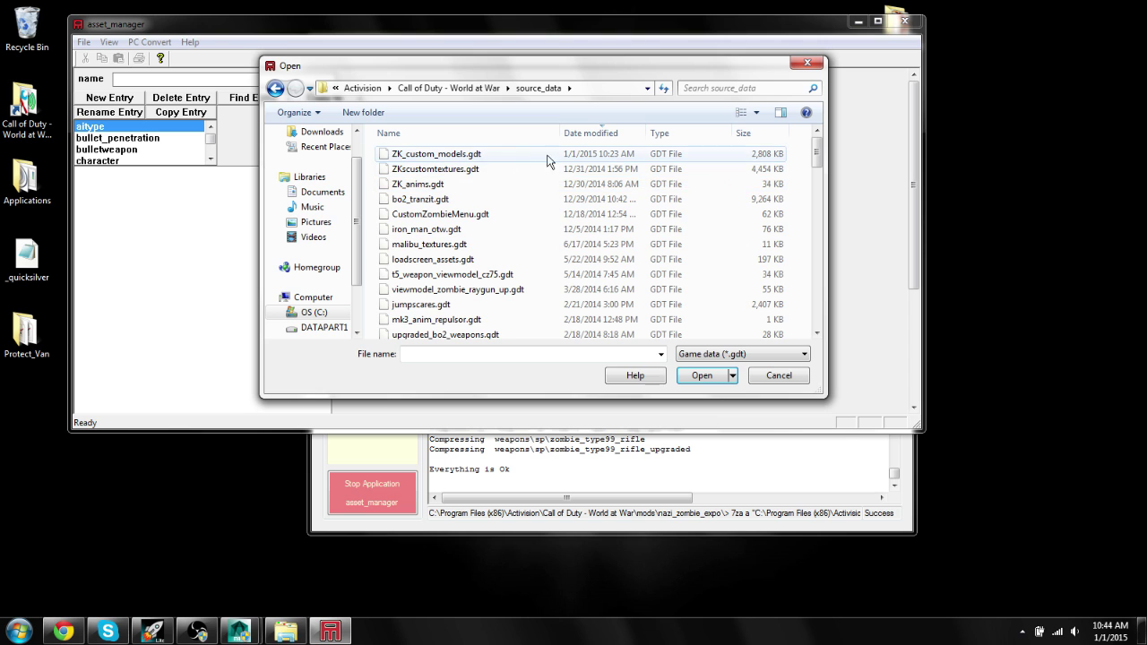
{"action": "double_click", "coordinate": [443, 155]}
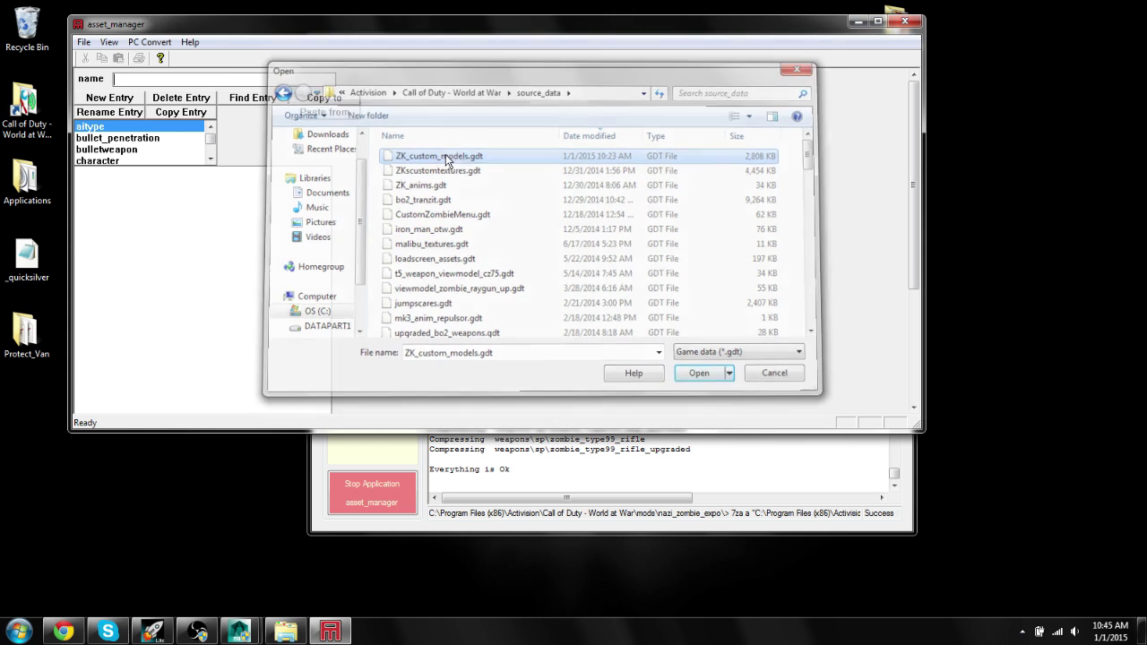
{"action": "left_click", "coordinate": [83, 43]}
{"action": "mouse_move", "coordinate": [109, 42]}
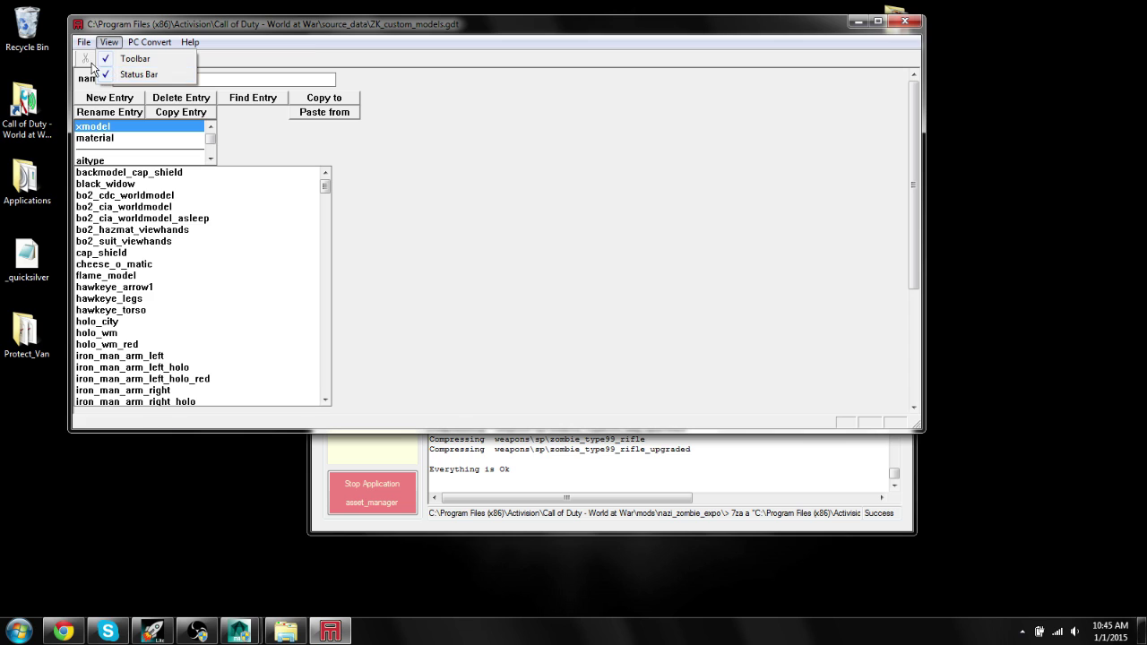
{"action": "left_click", "coordinate": [501, 79]}
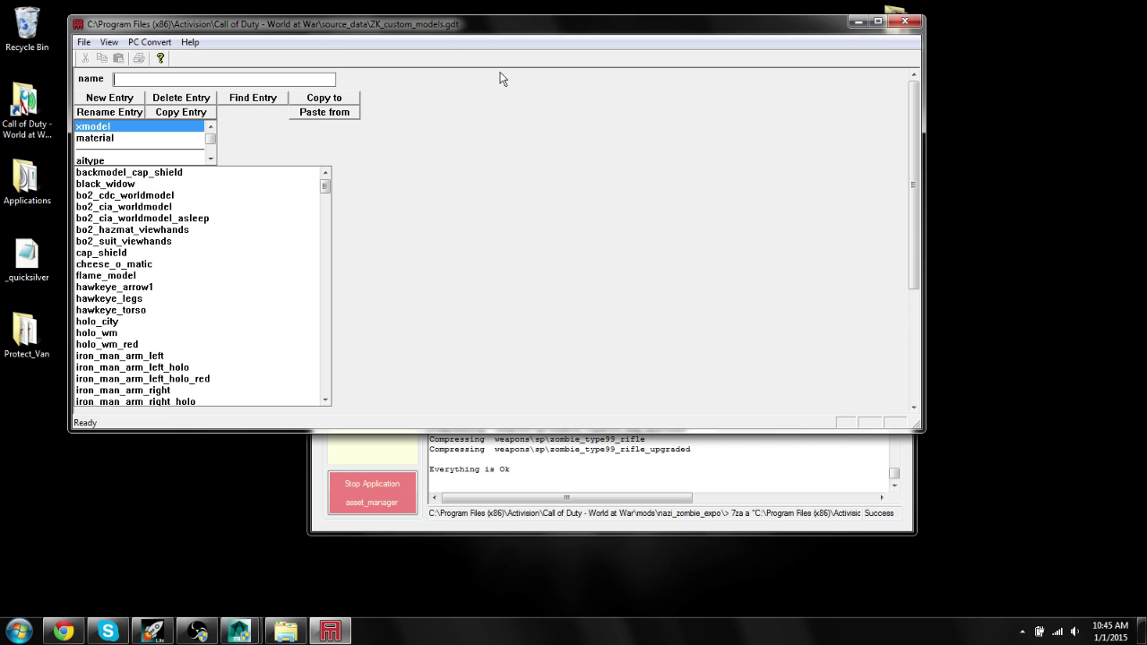
Create xmodel entry van1 using youtube_models\van.xmodel_export as its file
{"action": "left_click", "coordinate": [111, 98]}
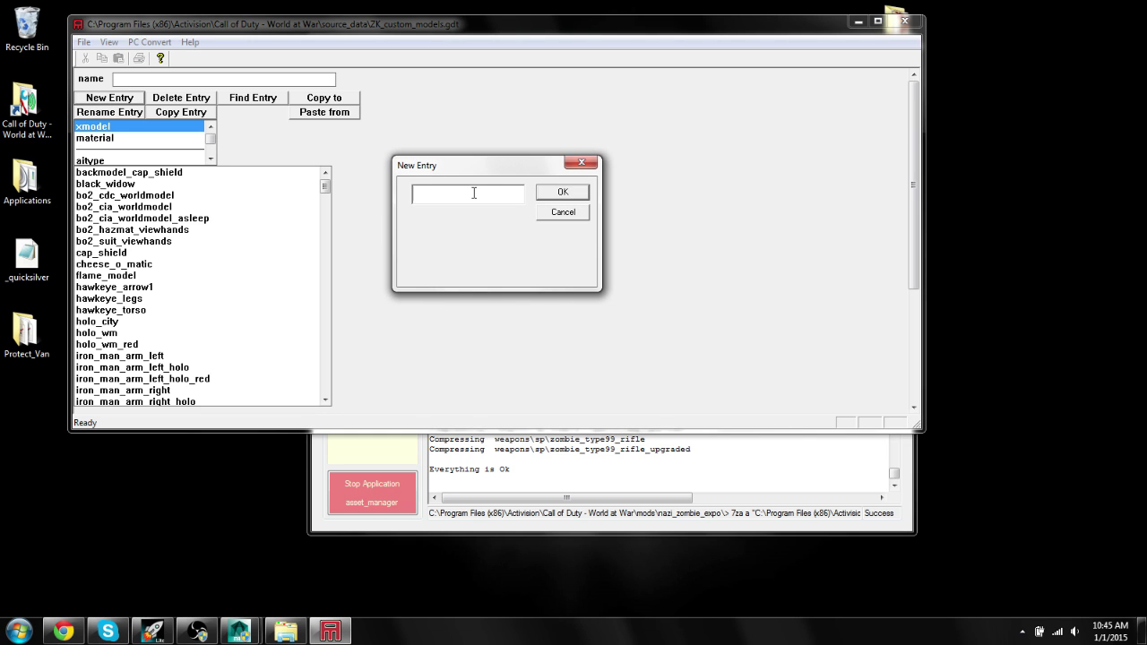
{"action": "type", "text": "van1"}
{"action": "key", "text": "Return"}
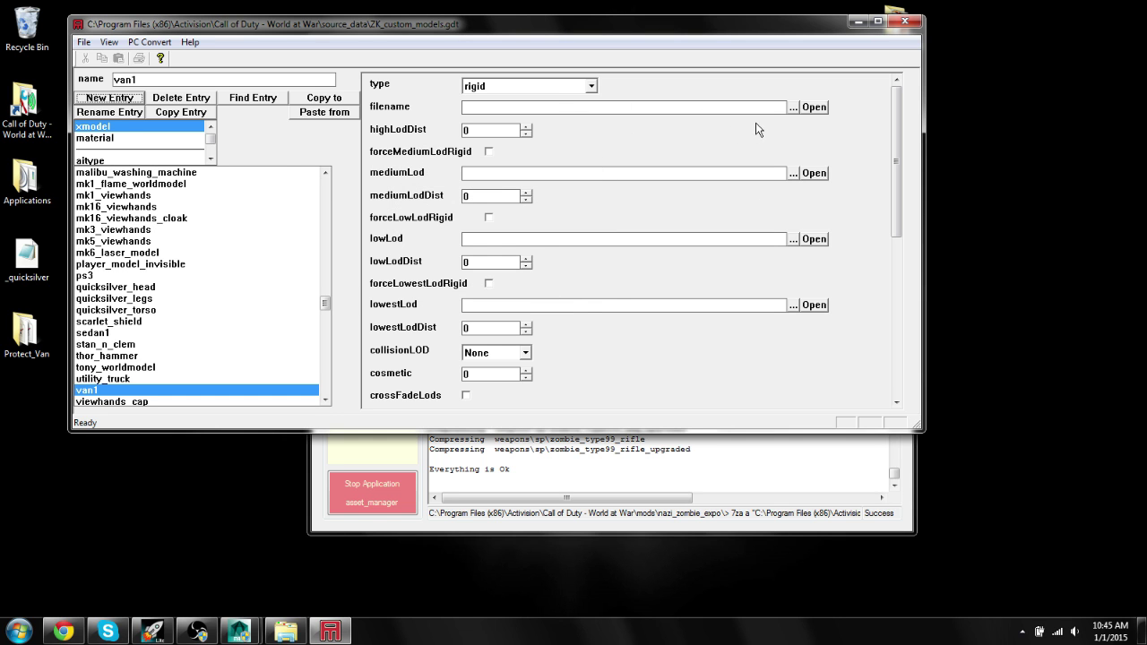
{"action": "left_click", "coordinate": [793, 106]}
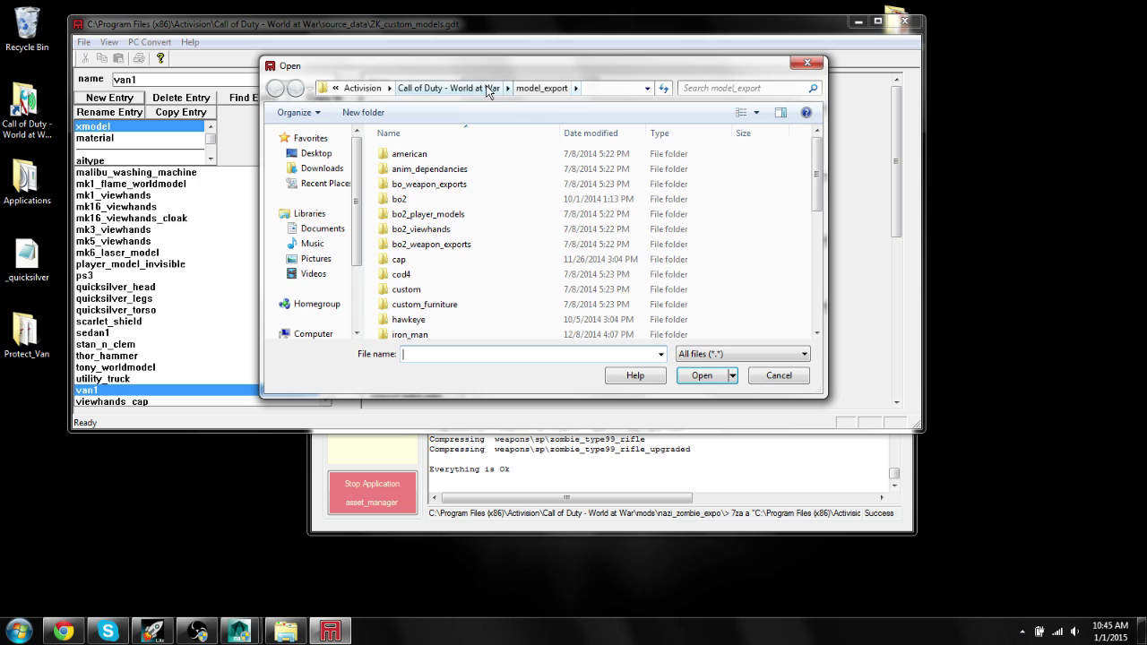
{"action": "scroll", "coordinate": [532, 256], "scroll_direction": "down", "scroll_amount": 5}
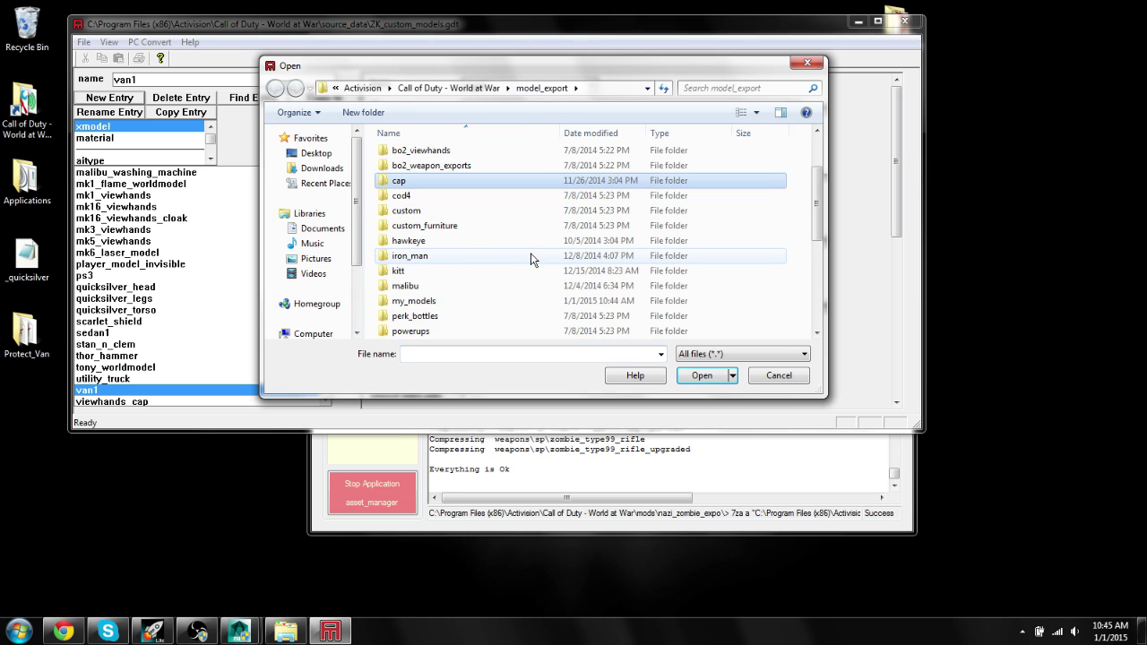
{"action": "double_click", "coordinate": [455, 308]}
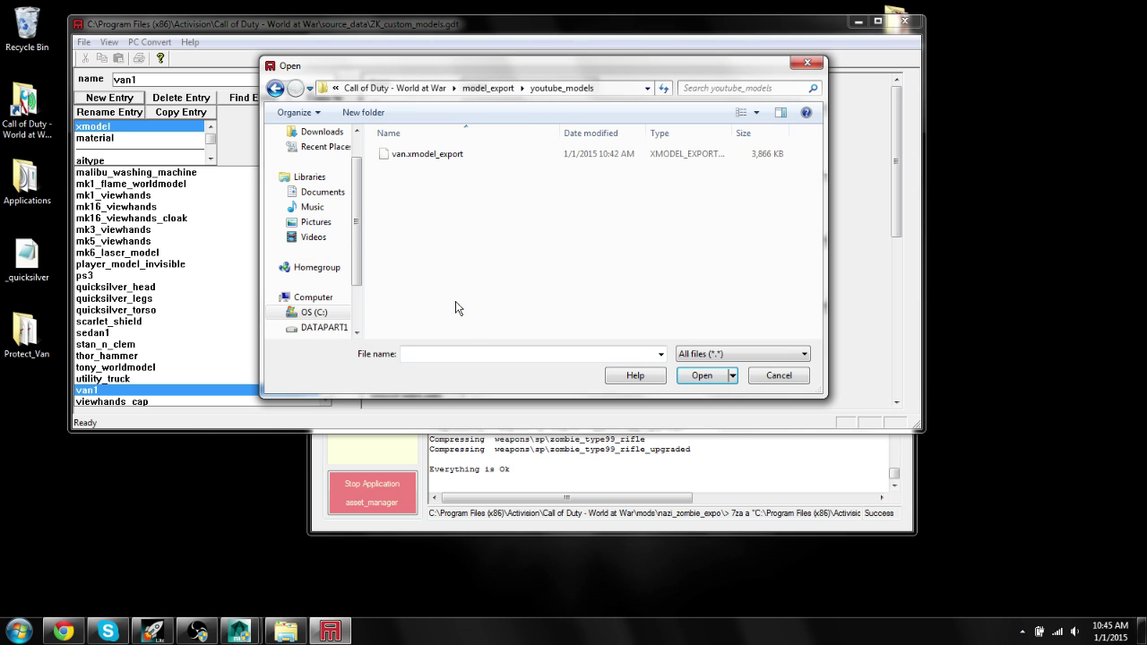
{"action": "left_click", "coordinate": [440, 157]}
{"action": "left_click", "coordinate": [708, 376]}
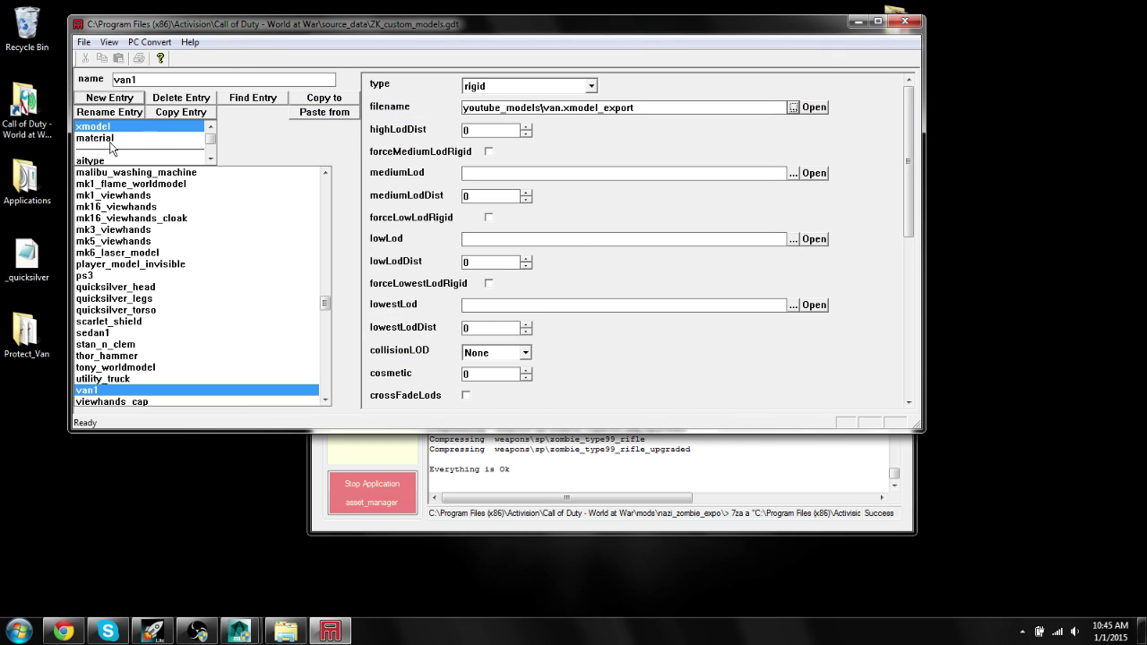
Set van1's collision LOD to High, then list the material entries
{"action": "left_click", "coordinate": [525, 352]}
{"action": "left_click", "coordinate": [484, 365]}
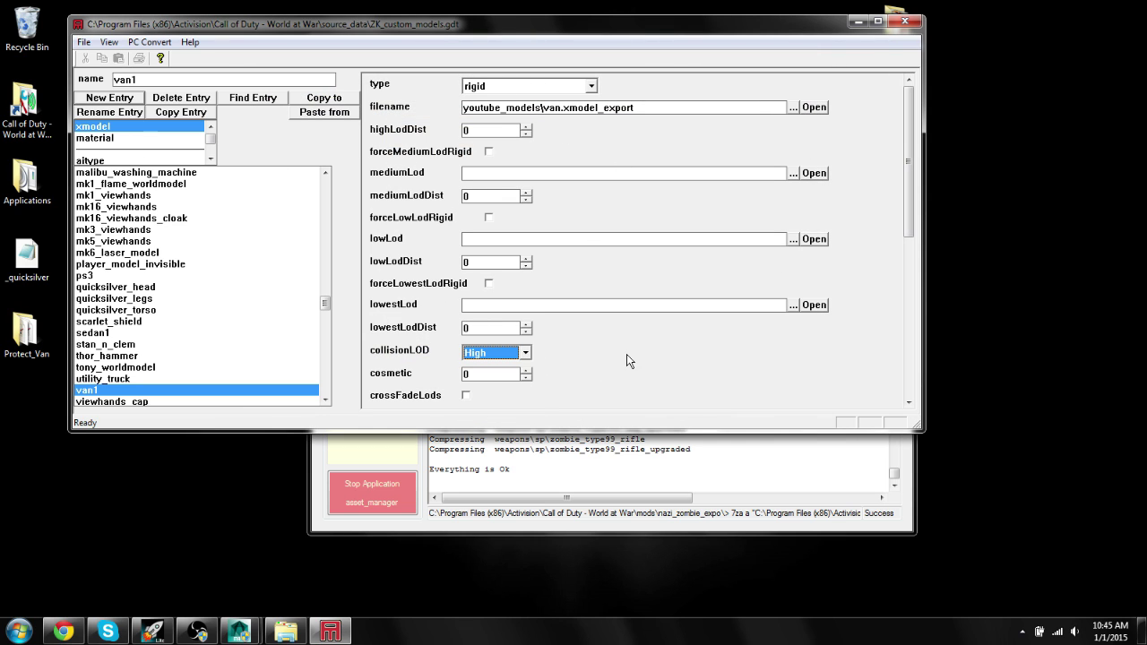
{"action": "left_click_drag", "start_coordinate": [908, 217], "coordinate": [925, 199]}
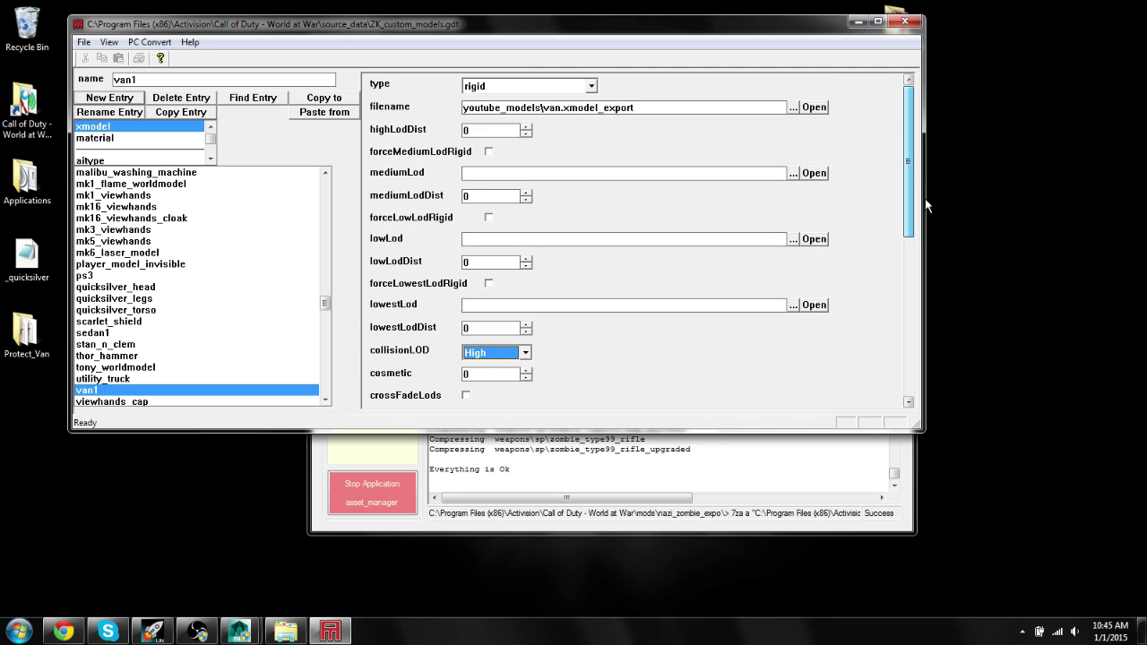
{"action": "left_click", "coordinate": [97, 139]}
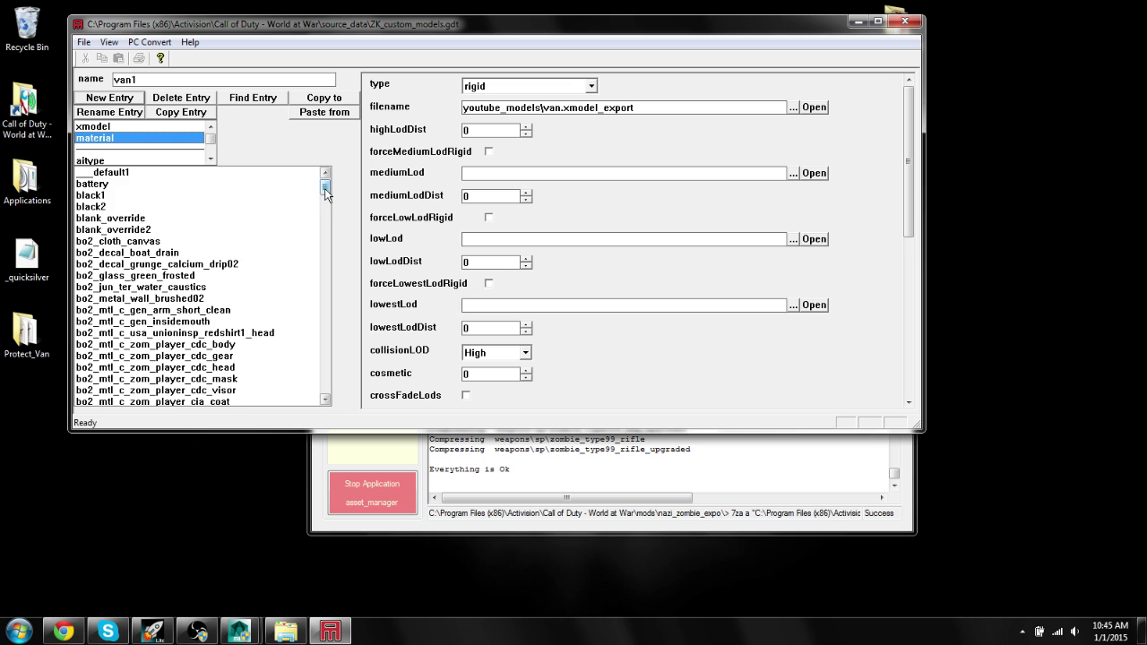
Create a new material entry named mtl_van
{"action": "left_click", "coordinate": [192, 175]}
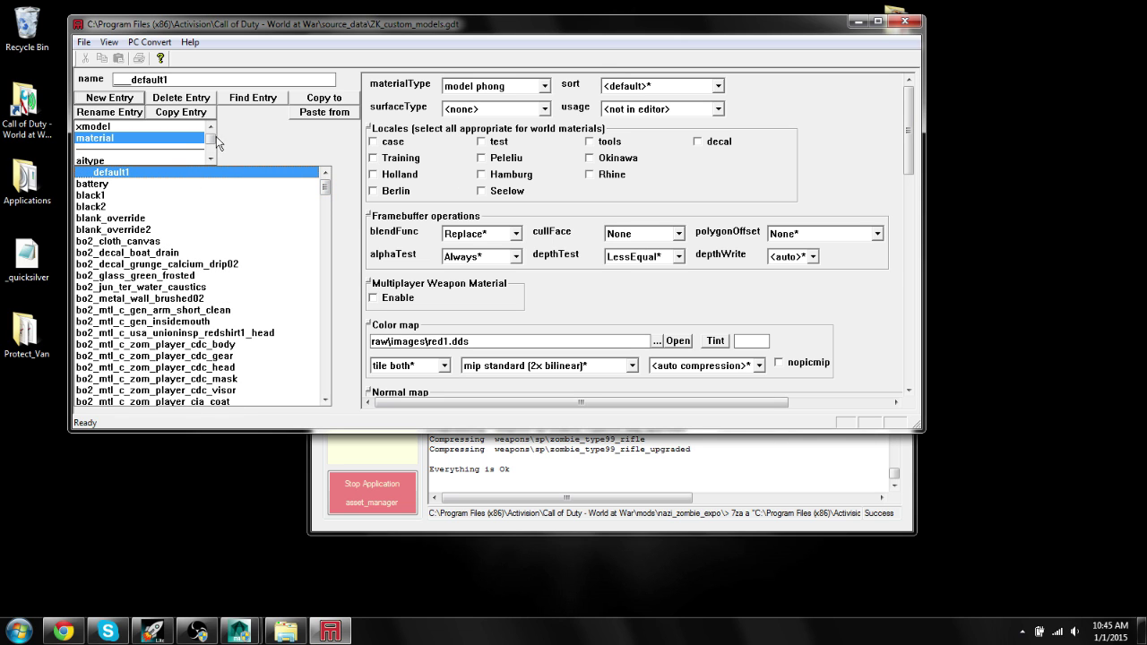
{"action": "left_click", "coordinate": [111, 98]}
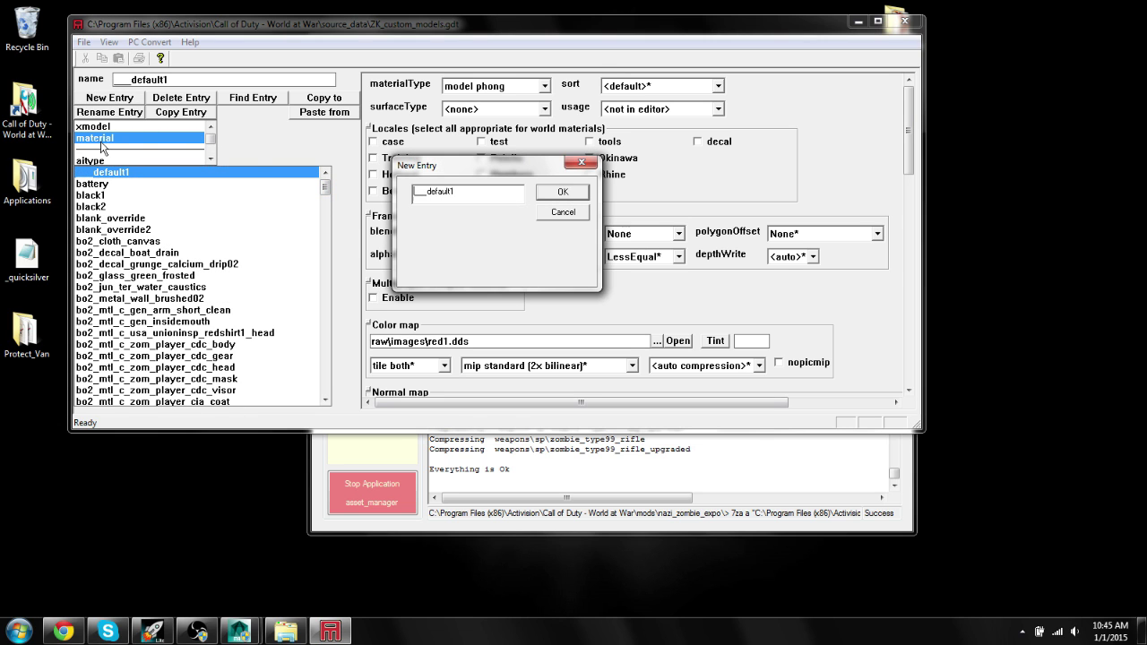
{"action": "double_click", "coordinate": [446, 191]}
{"action": "type", "text": "mtl_van"}
{"action": "key", "text": "Return"}
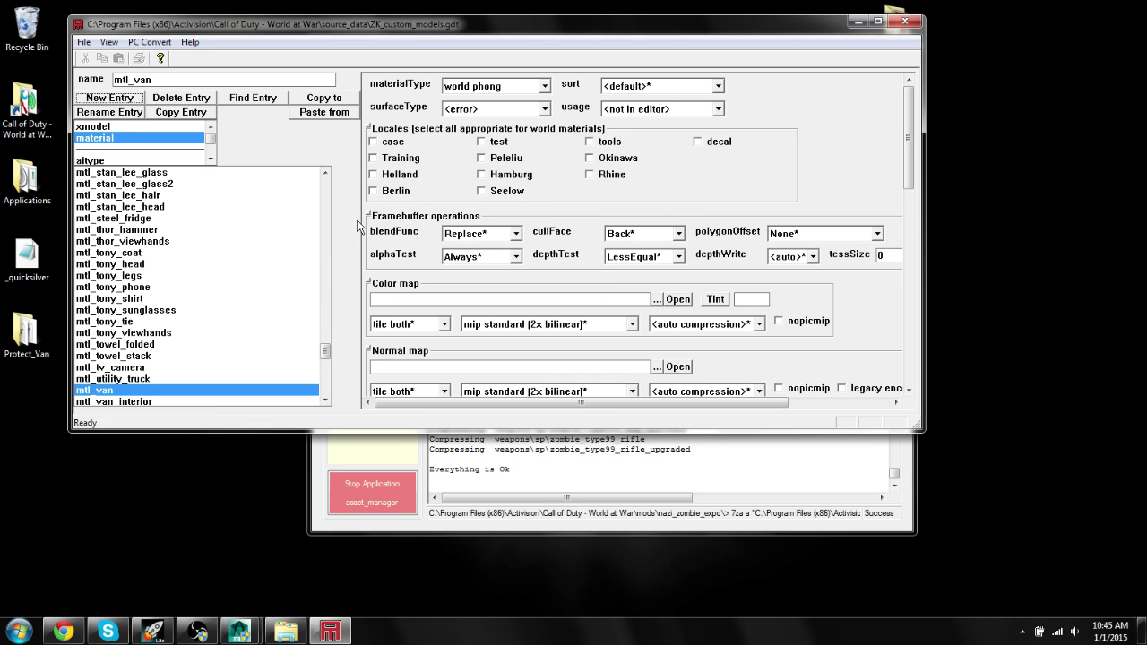
Assign mtl_van.dds as the material's colour map
{"action": "left_click", "coordinate": [674, 298]}
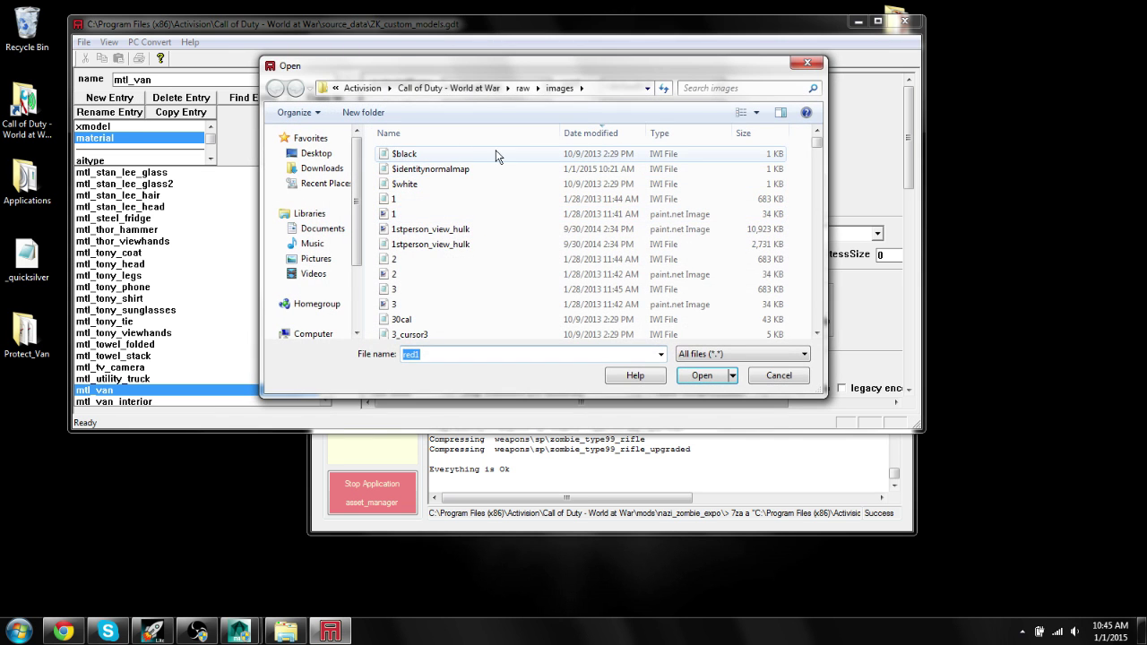
{"action": "left_click", "coordinate": [484, 153]}
{"action": "left_click", "coordinate": [430, 168]}
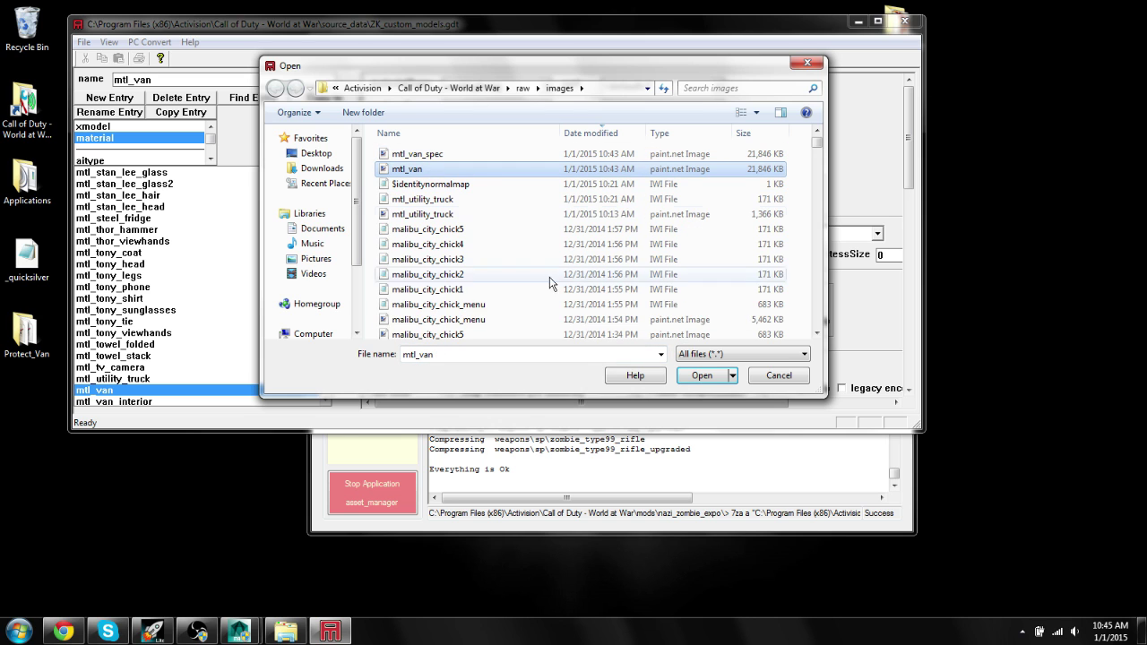
{"action": "left_click", "coordinate": [699, 375]}
{"action": "double_click", "coordinate": [461, 301]}
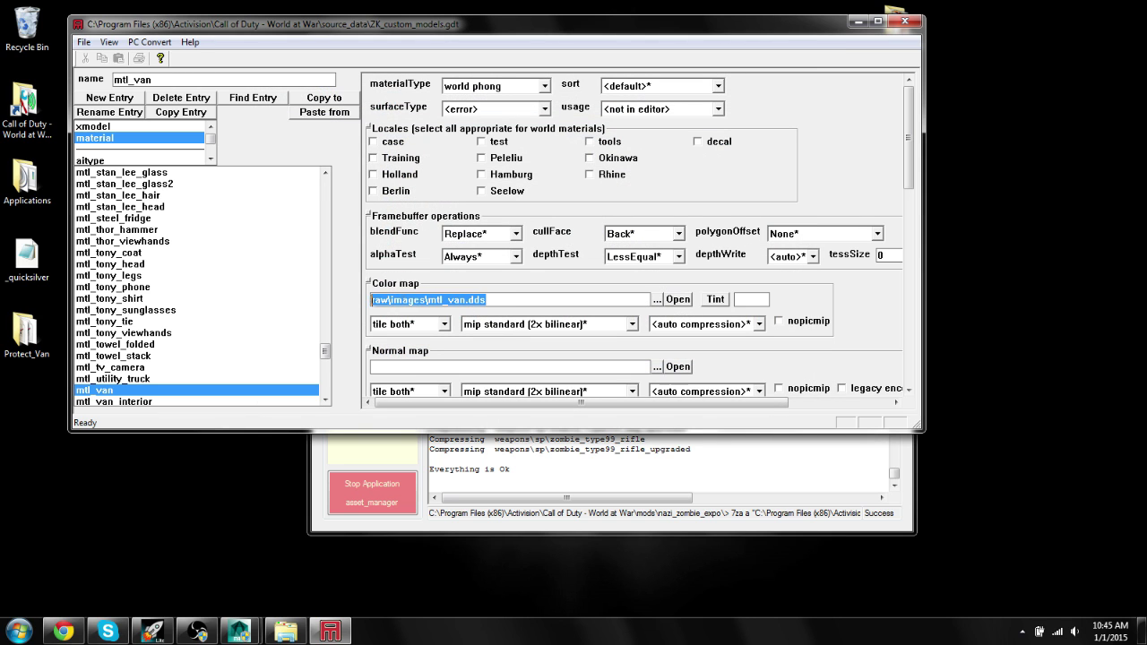
{"action": "left_click", "coordinate": [521, 303]}
Set surface type to metal and material type to model phong
{"action": "left_click", "coordinate": [544, 108]}
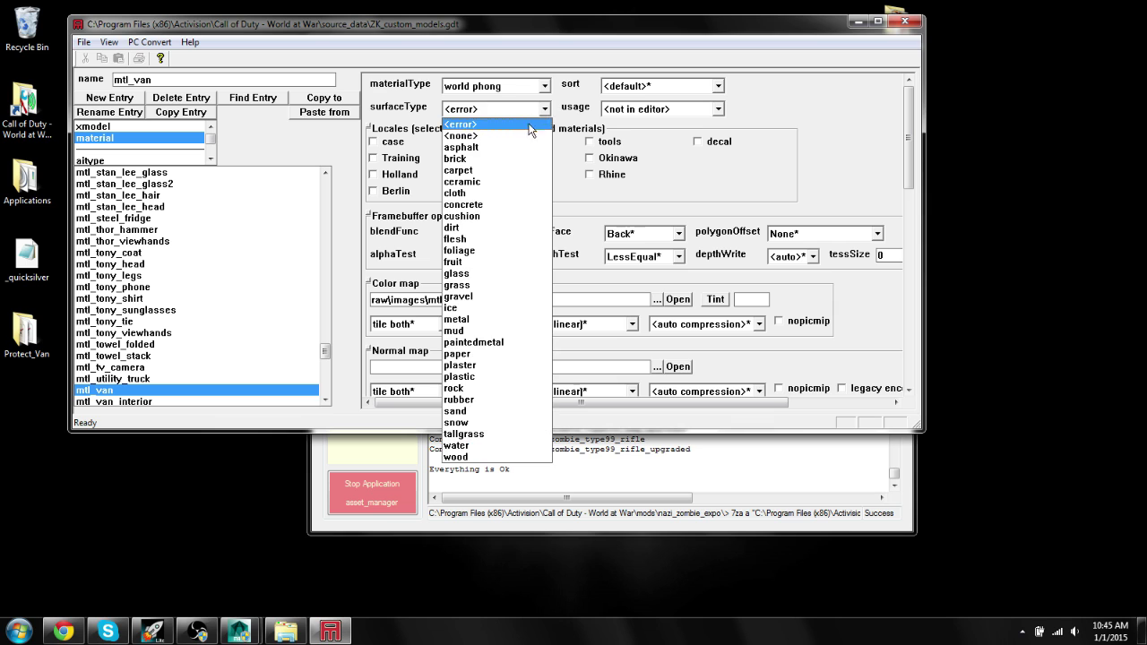
{"action": "left_click", "coordinate": [518, 124]}
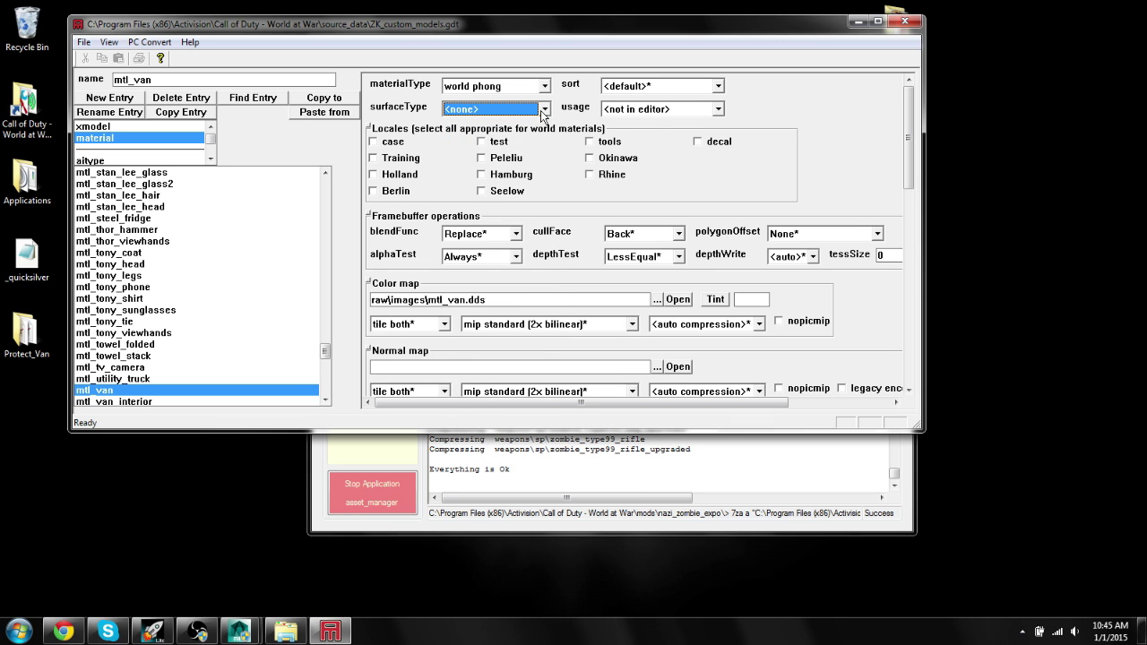
{"action": "left_click", "coordinate": [544, 109]}
{"action": "left_click", "coordinate": [501, 327]}
{"action": "left_click", "coordinate": [544, 86]}
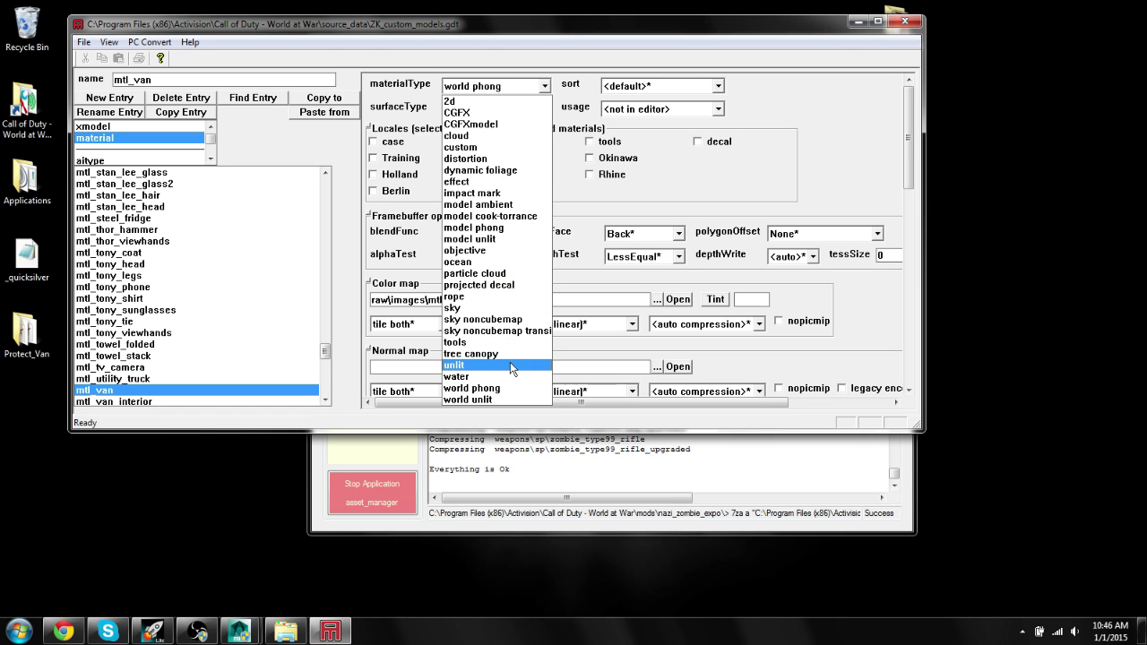
{"action": "left_click", "coordinate": [518, 230]}
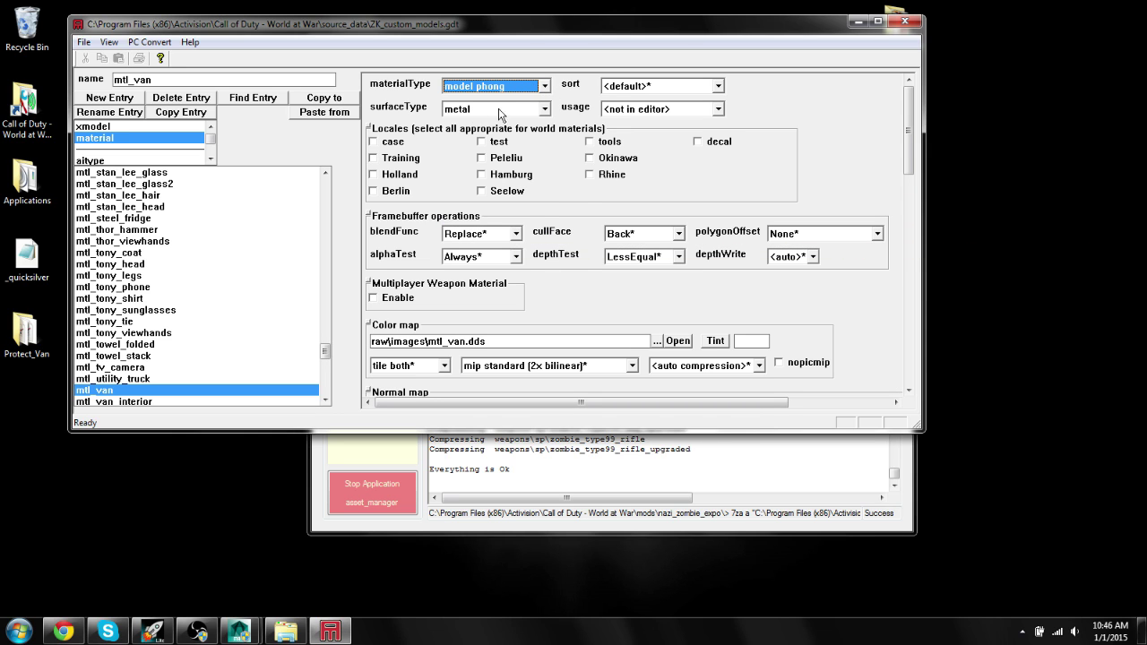
Assign mtl_van_spec.dds as the specular colour map
{"action": "left_click_drag", "start_coordinate": [908, 124], "coordinate": [908, 210]}
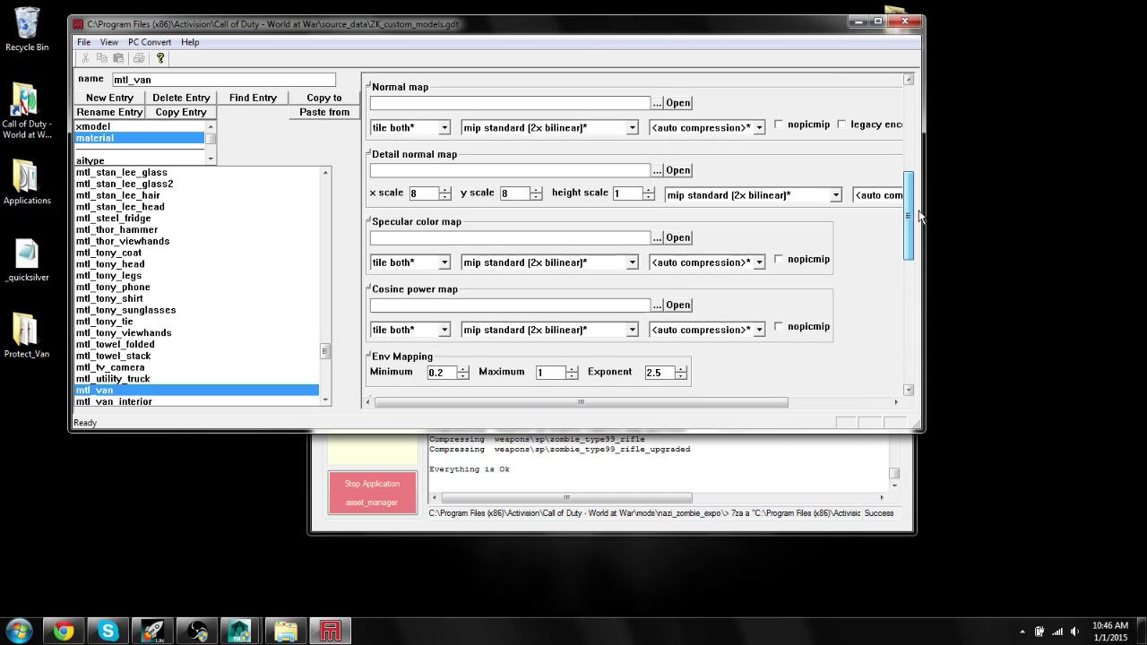
{"action": "left_click", "coordinate": [657, 237]}
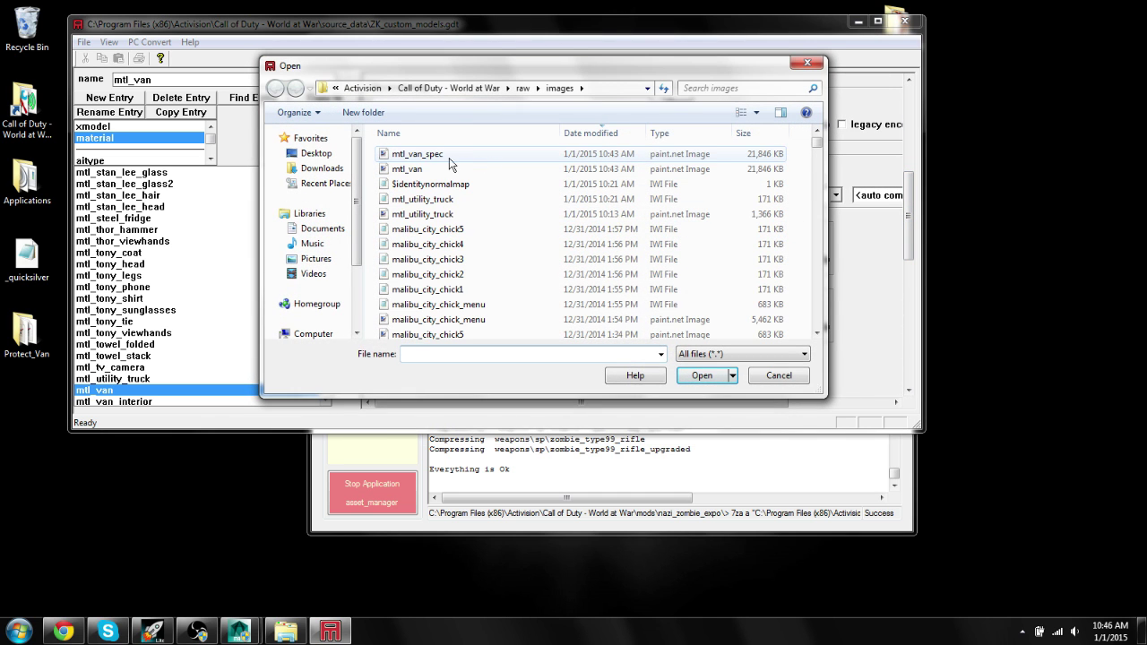
{"action": "left_click", "coordinate": [491, 154]}
{"action": "left_click", "coordinate": [692, 377]}
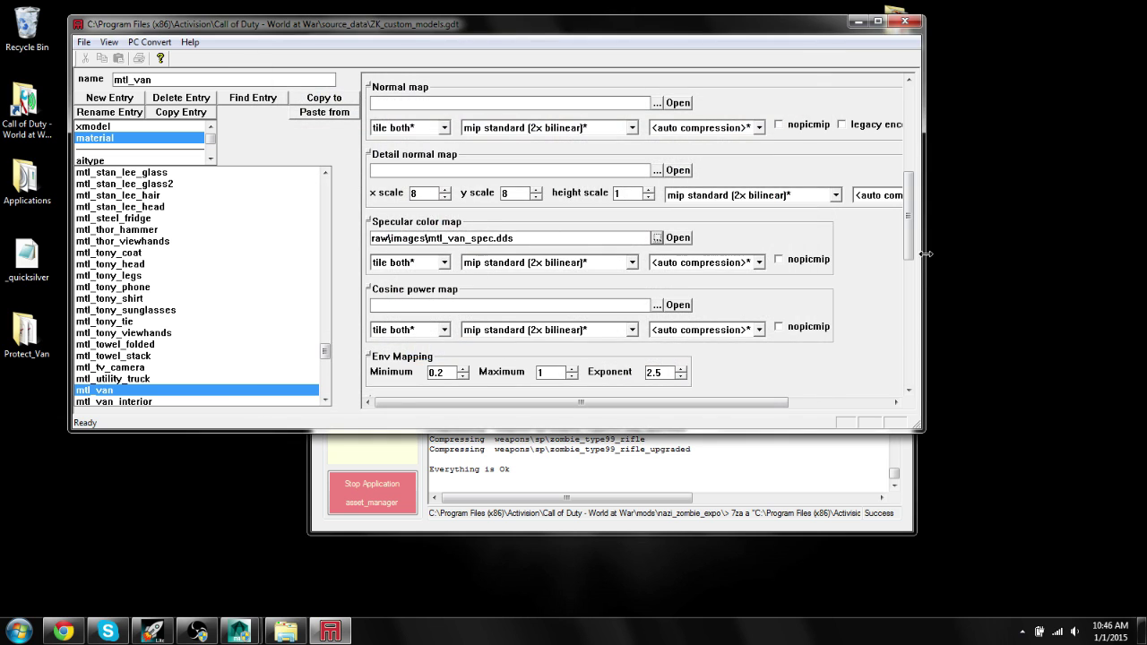
{"action": "scroll", "coordinate": [908, 215], "scroll_direction": "up", "scroll_amount": 10}
Convert the mtl_van material with PC Convert > Current Asset Only
{"action": "left_click", "coordinate": [150, 42]}
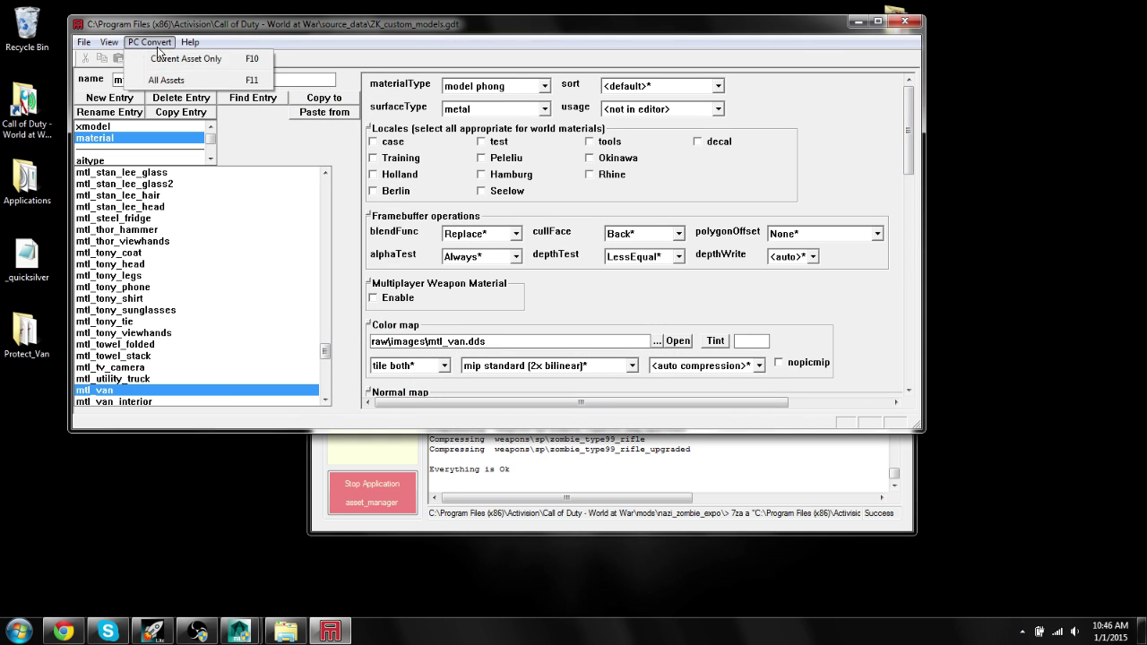
{"action": "left_click", "coordinate": [161, 59]}
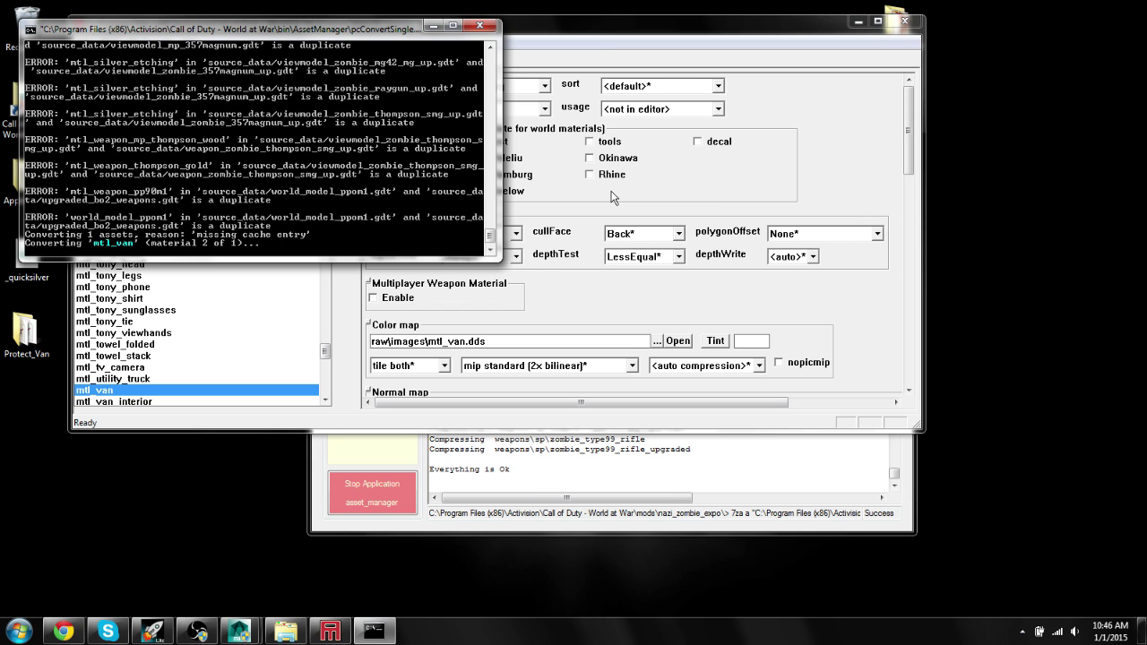
{"action": "left_click", "coordinate": [479, 27]}
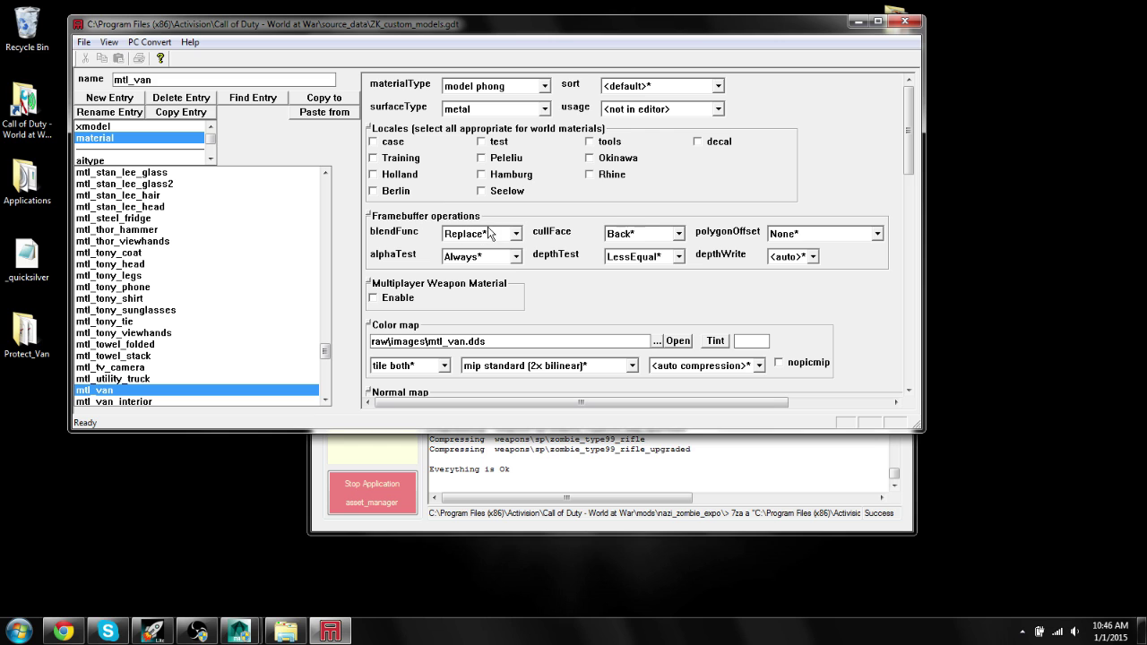
Duplicate mtl_van as a new material entry named mtl_van_glass
{"action": "left_click", "coordinate": [180, 112]}
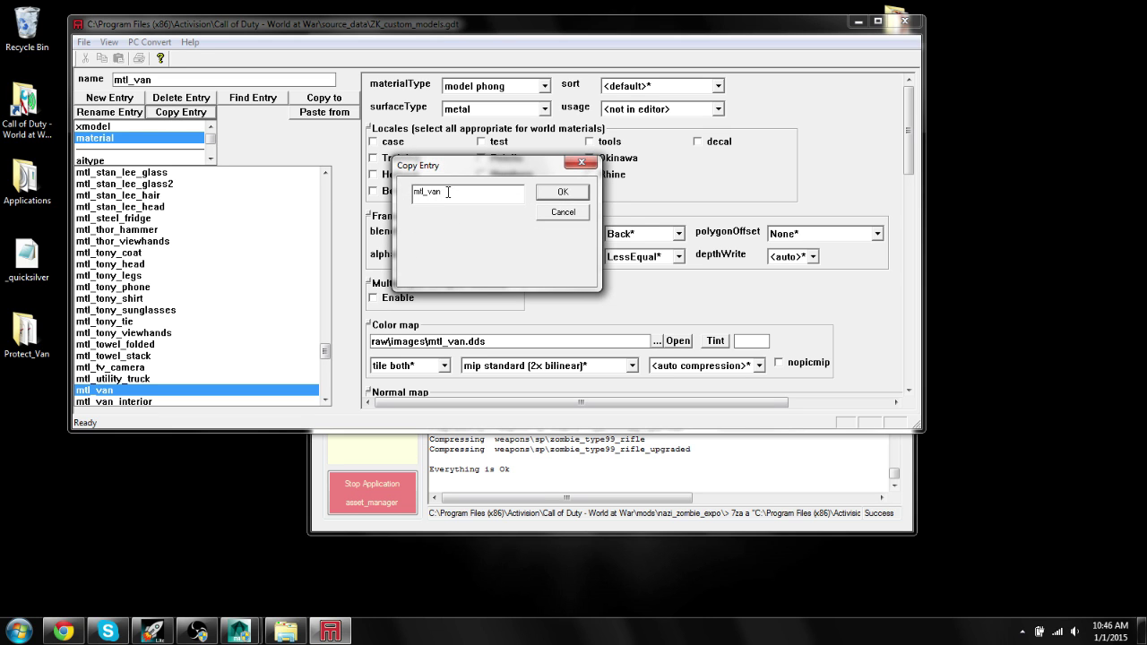
{"action": "type", "text": "_glass"}
{"action": "key", "text": "Return"}
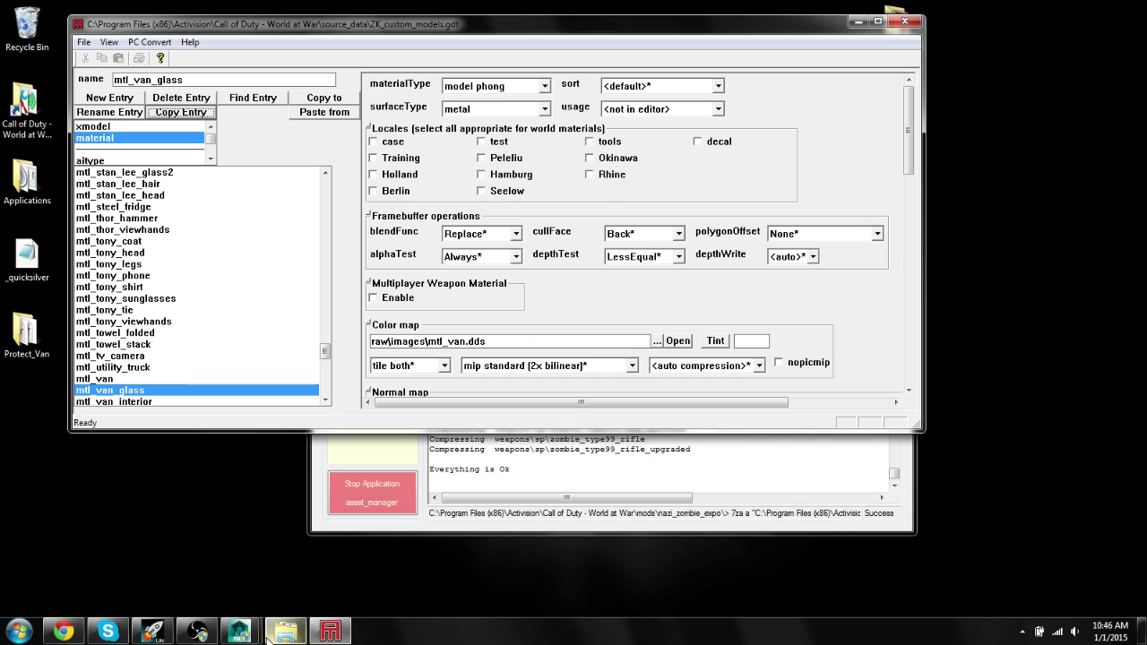
In Hypershade, compare mtl_van and mtl_van_glass to find the texture file feeding mtl_van
{"action": "mouse_move", "coordinate": [239, 632]}
{"action": "left_click", "coordinate": [176, 554]}
{"action": "left_click", "coordinate": [526, 303]}
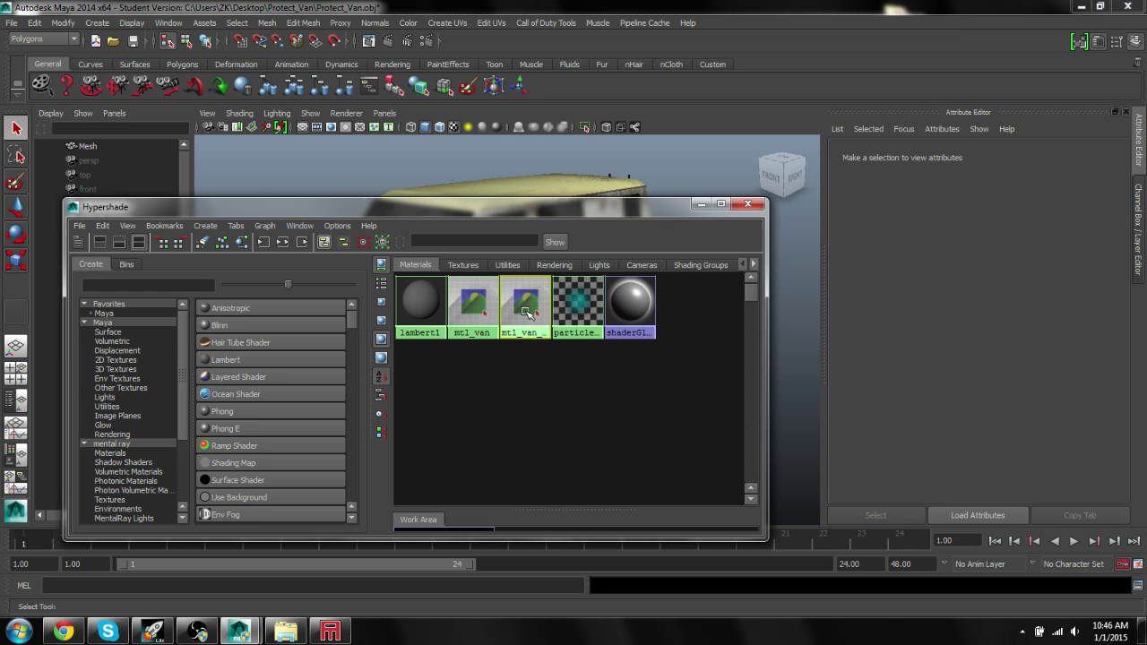
{"action": "left_click", "coordinate": [1095, 319]}
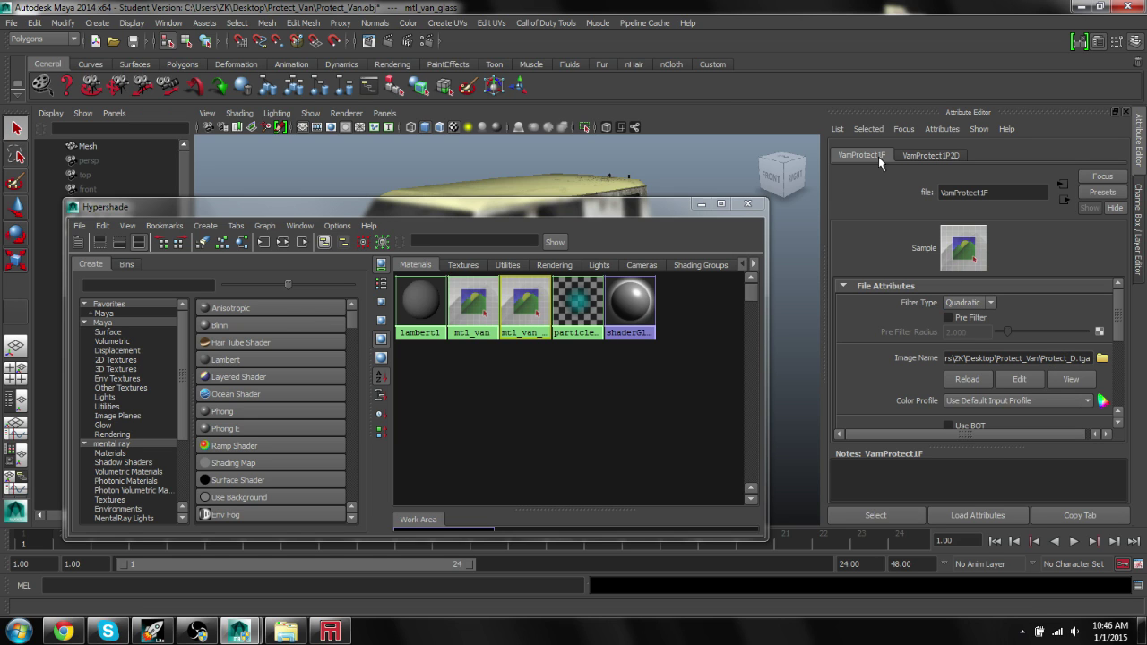
{"action": "left_click", "coordinate": [492, 315]}
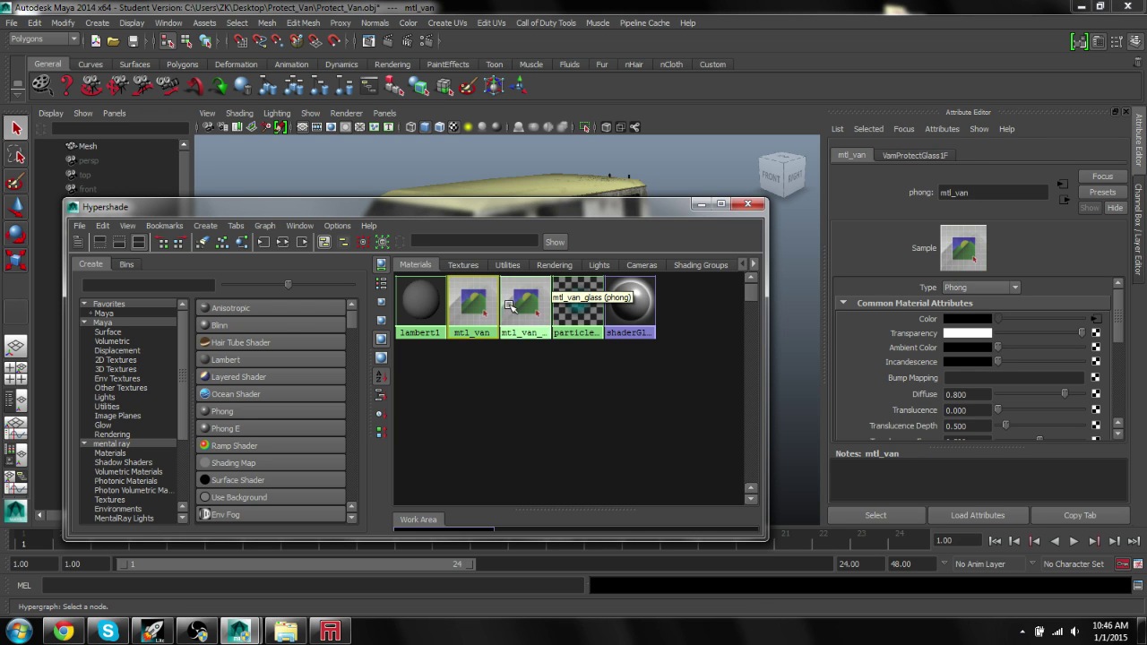
{"action": "left_click", "coordinate": [525, 305]}
{"action": "left_click", "coordinate": [464, 320]}
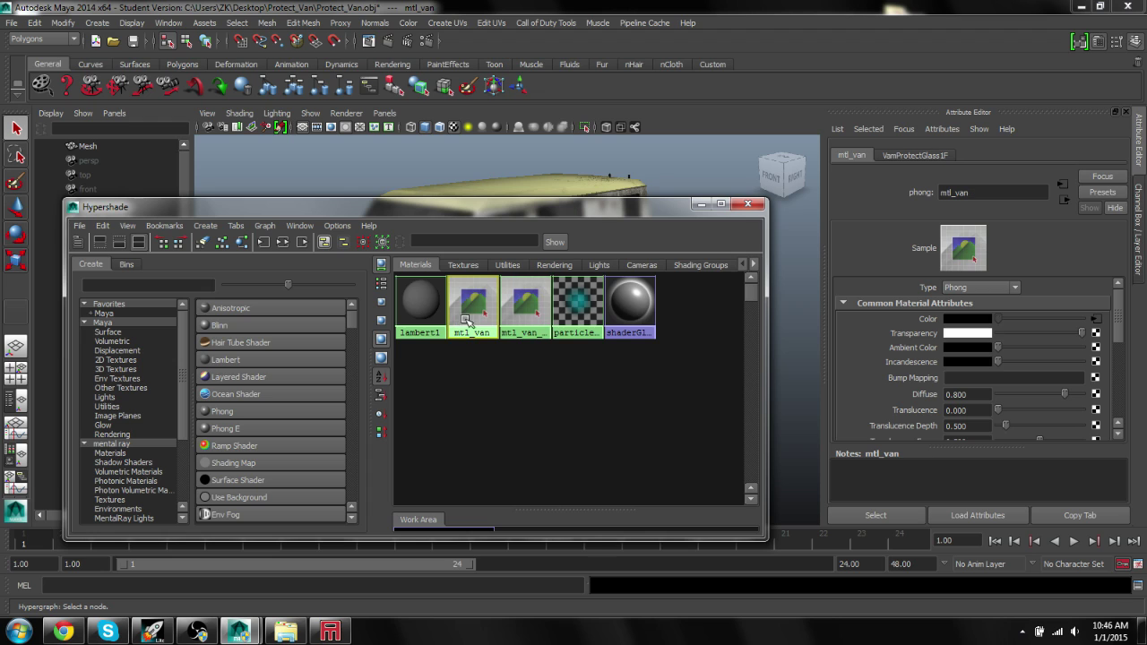
{"action": "left_click", "coordinate": [1094, 321]}
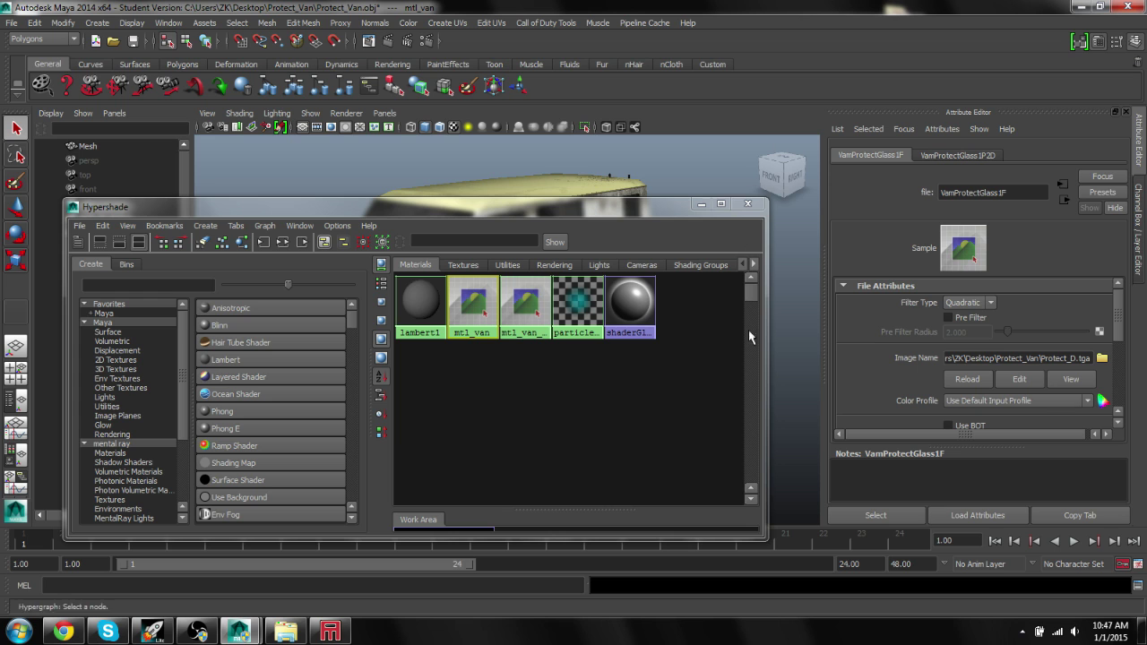
{"action": "left_click", "coordinate": [238, 631]}
Set mtl_van_glass blendFunc to Blend and convert it as the current asset
{"action": "left_click", "coordinate": [331, 632]}
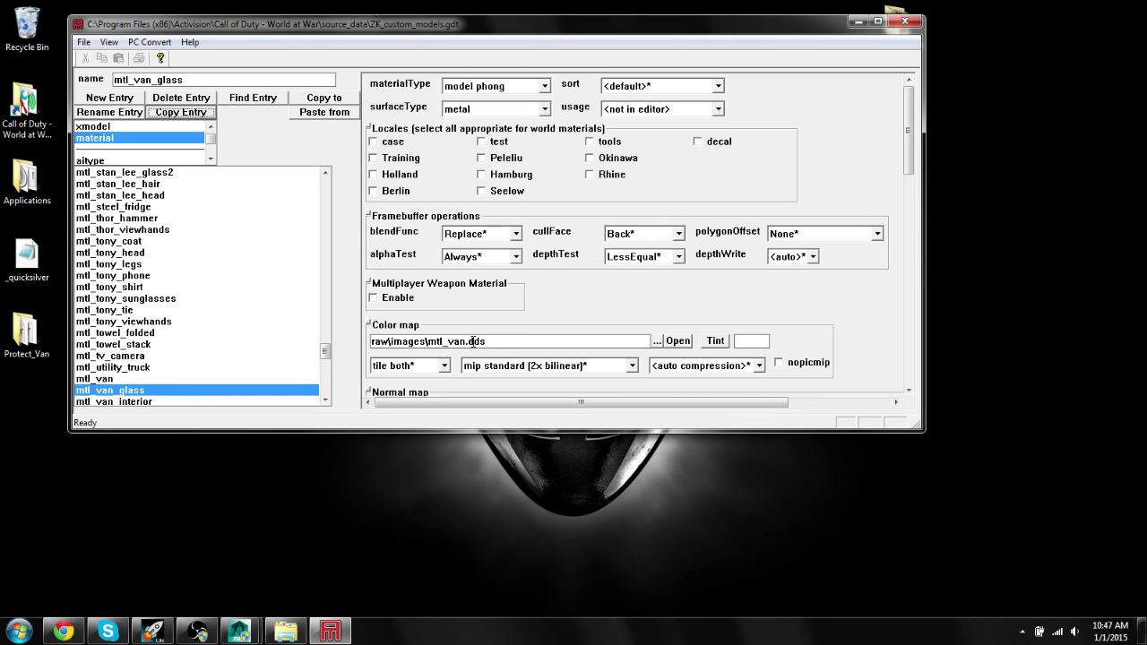
{"action": "left_click", "coordinate": [514, 234]}
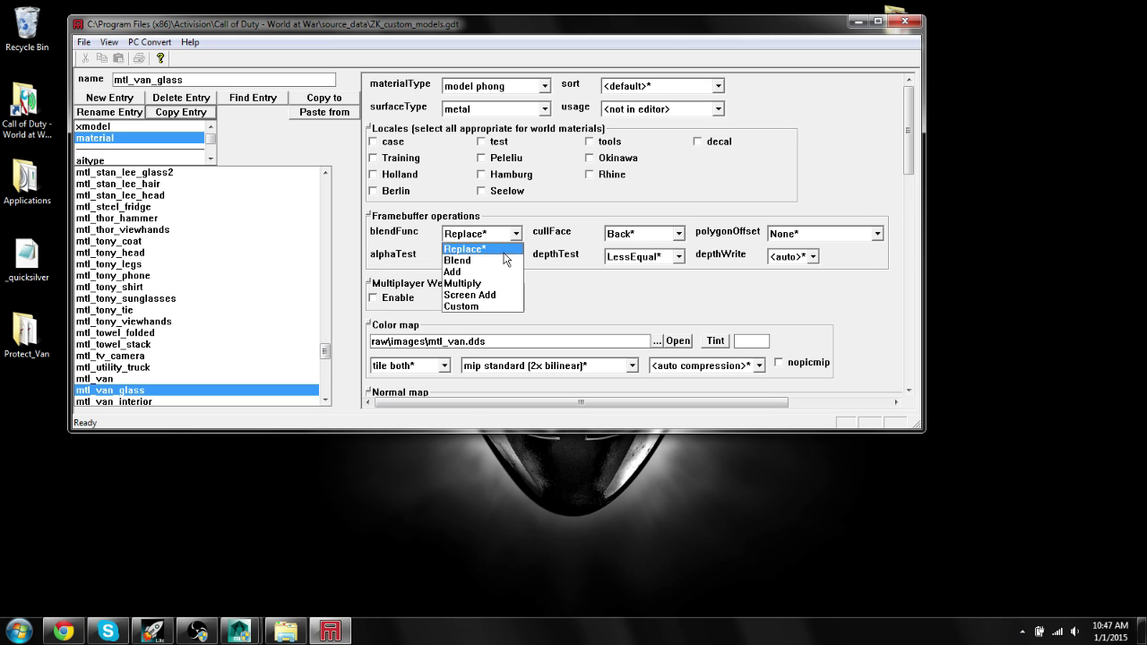
{"action": "left_click", "coordinate": [504, 260]}
{"action": "left_click", "coordinate": [149, 42]}
{"action": "left_click", "coordinate": [170, 56]}
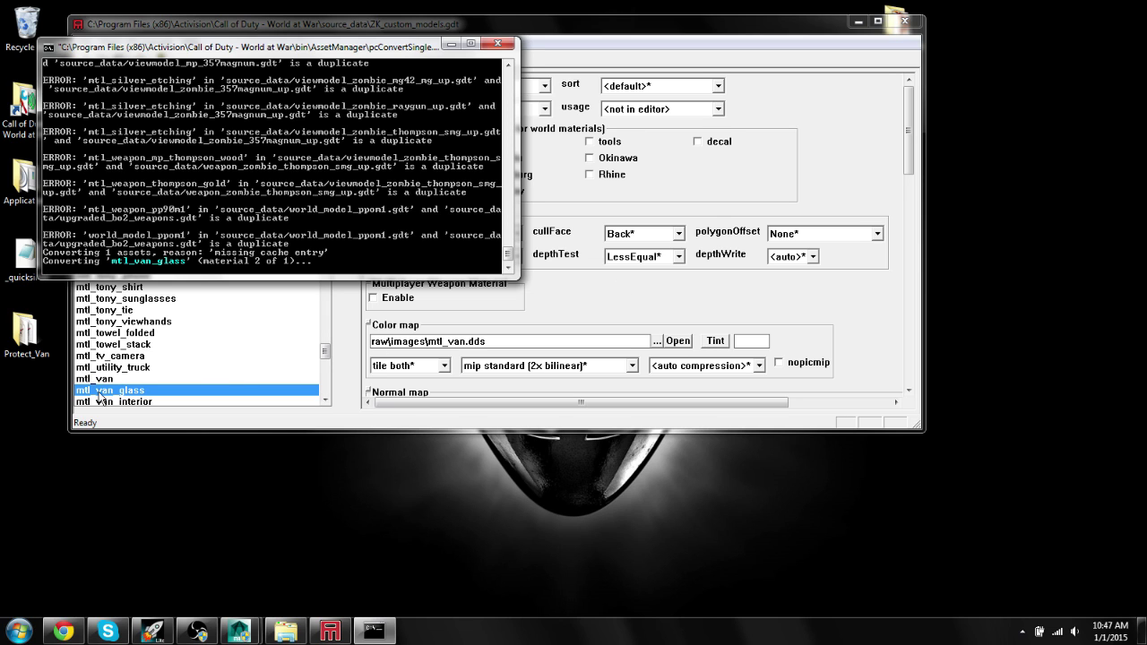
Check the Protect_Van texture files, then review the console's 395 conversion errors
{"action": "key", "text": "super+d"}
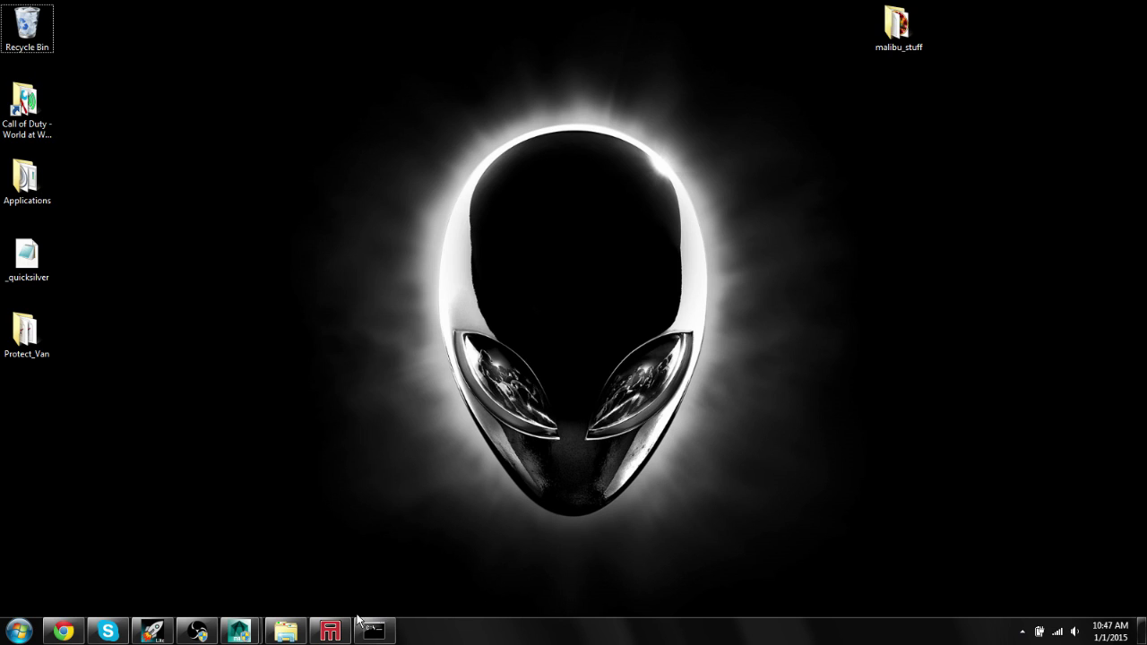
{"action": "double_click", "coordinate": [25, 329]}
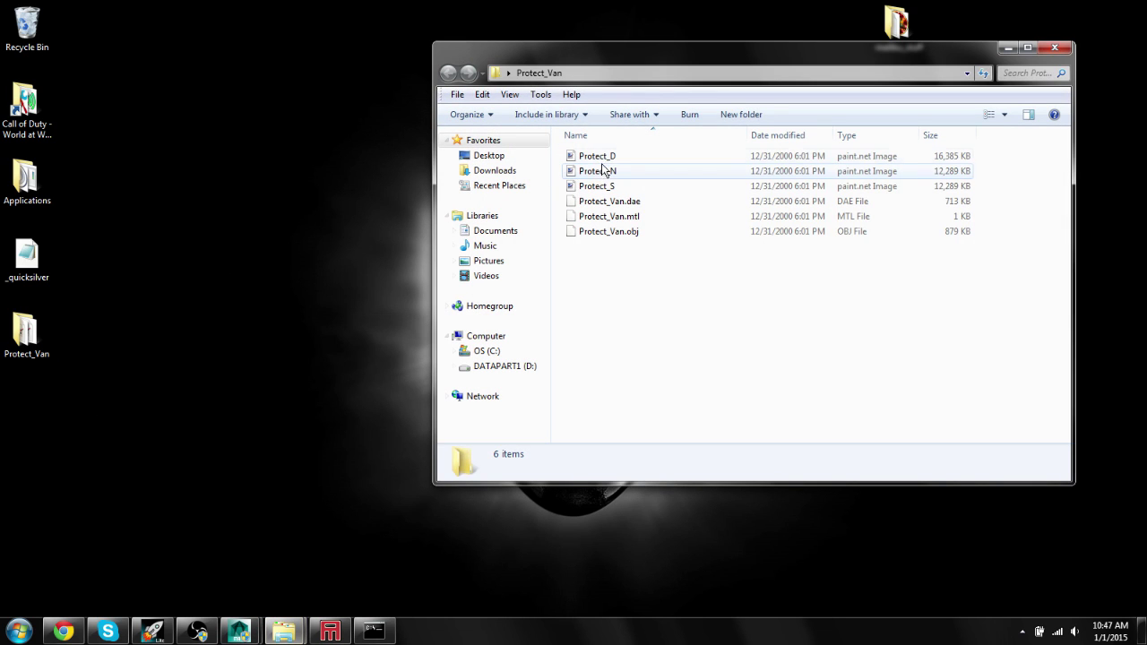
{"action": "left_click", "coordinate": [591, 156]}
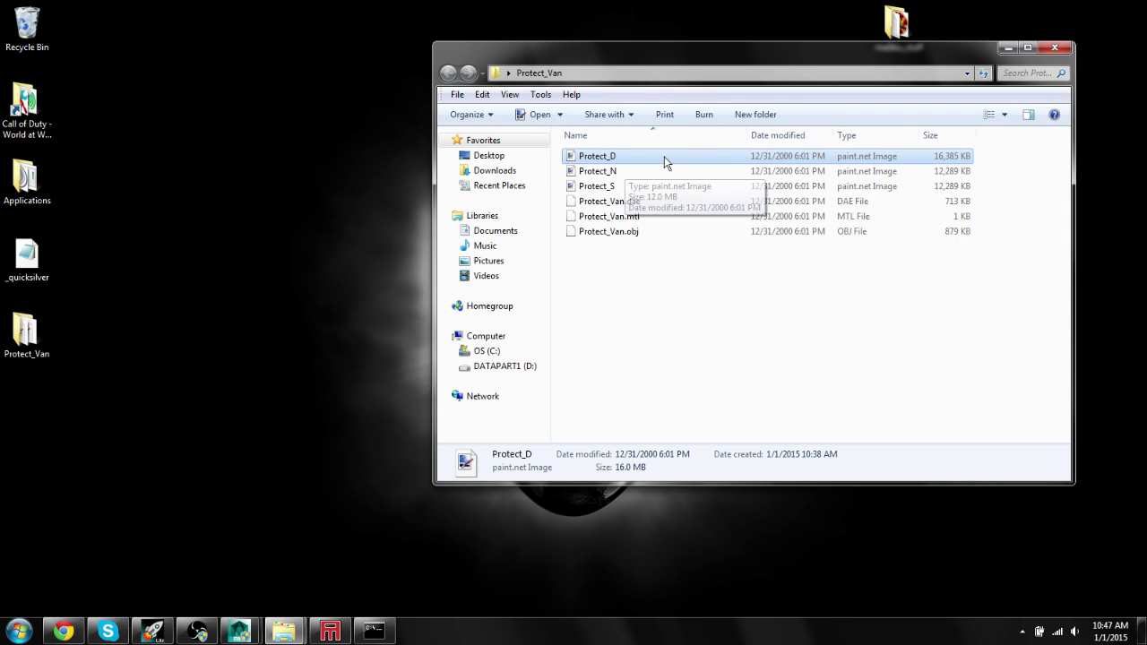
{"action": "left_click", "coordinate": [1008, 48]}
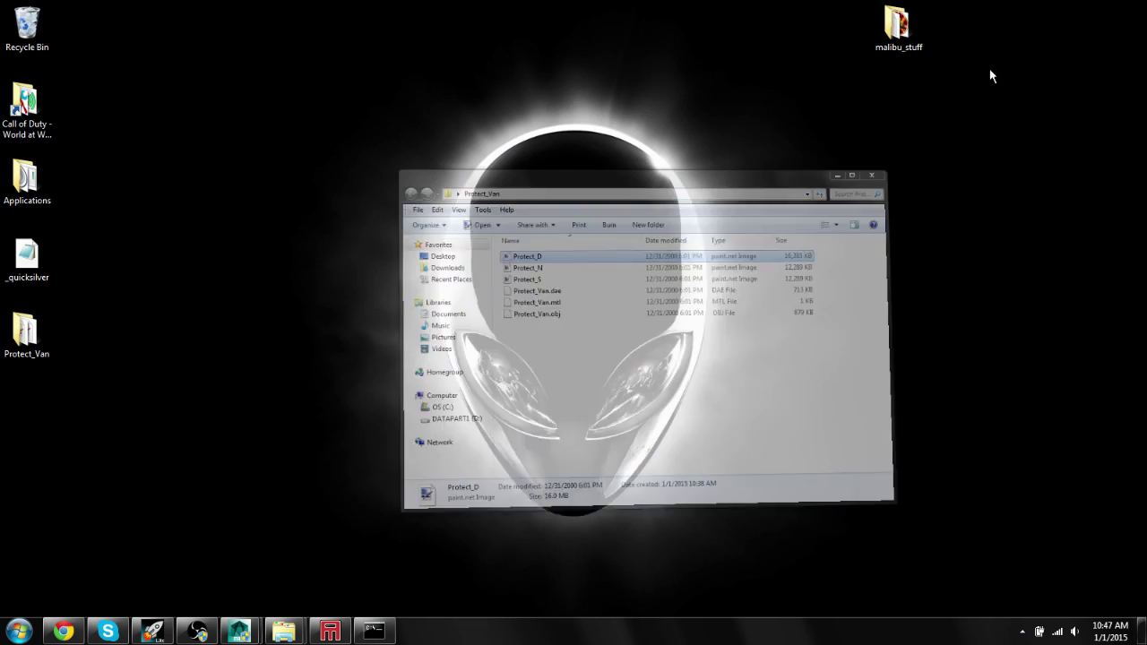
{"action": "left_click", "coordinate": [382, 632]}
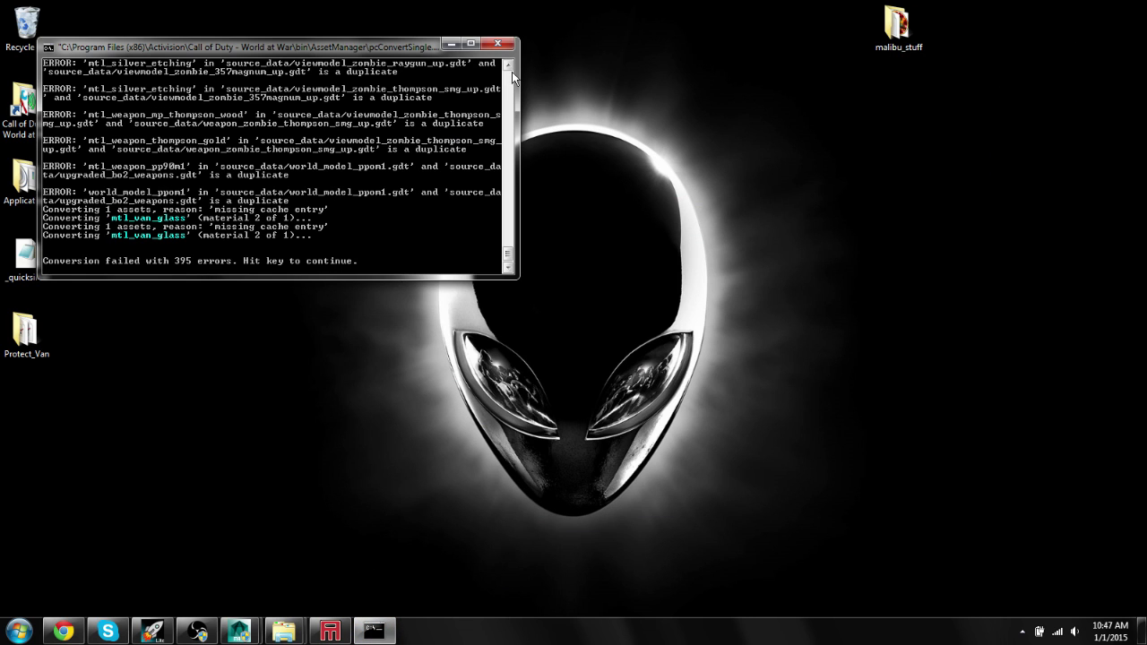
{"action": "left_click", "coordinate": [506, 41]}
Select the van1 xmodel and convert it, yielding mtl_van and mtl_van_glass surfaces
{"action": "left_click", "coordinate": [331, 632]}
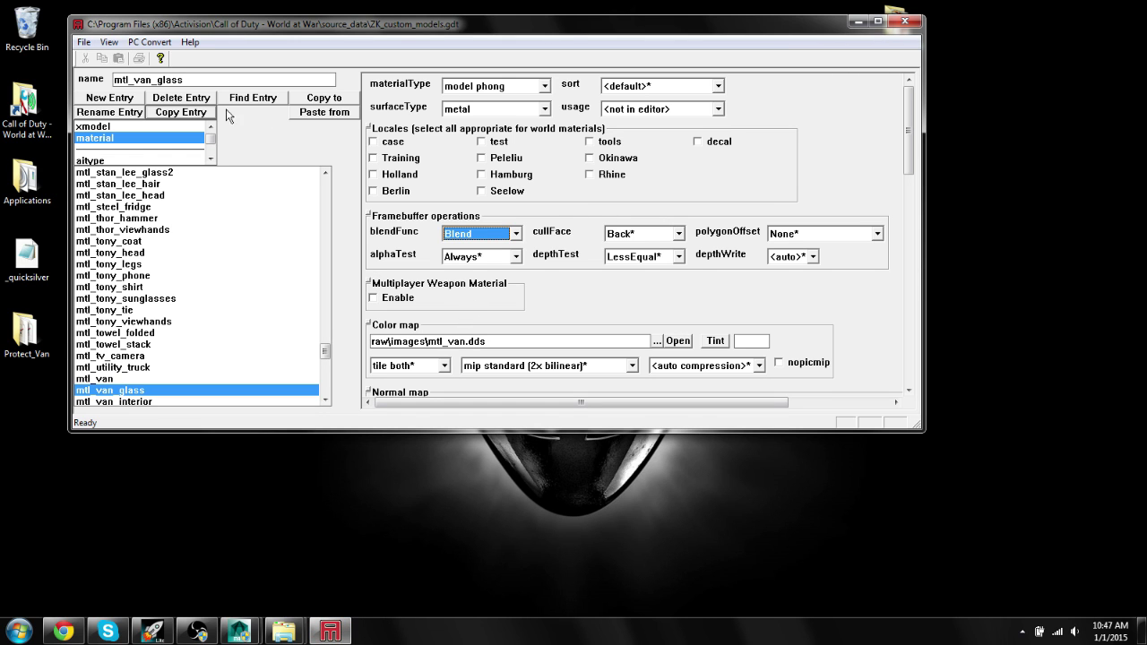
{"action": "left_click", "coordinate": [126, 127]}
{"action": "left_click_drag", "start_coordinate": [330, 190], "coordinate": [326, 315]}
{"action": "scroll", "coordinate": [157, 311], "scroll_direction": "up", "scroll_amount": 3}
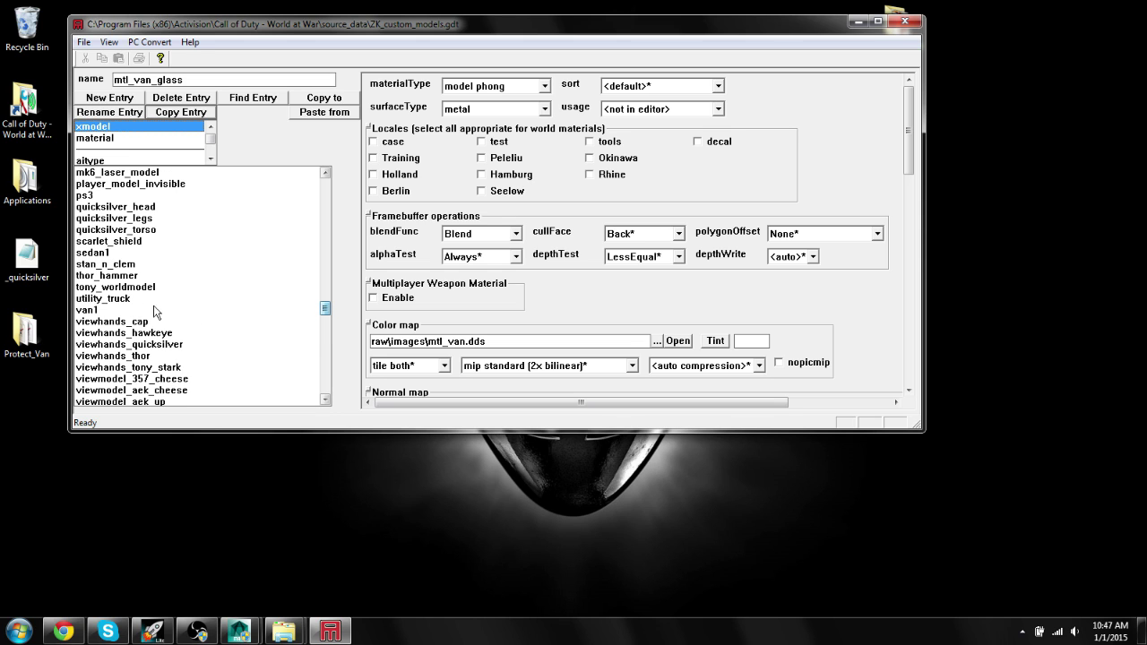
{"action": "left_click", "coordinate": [82, 309]}
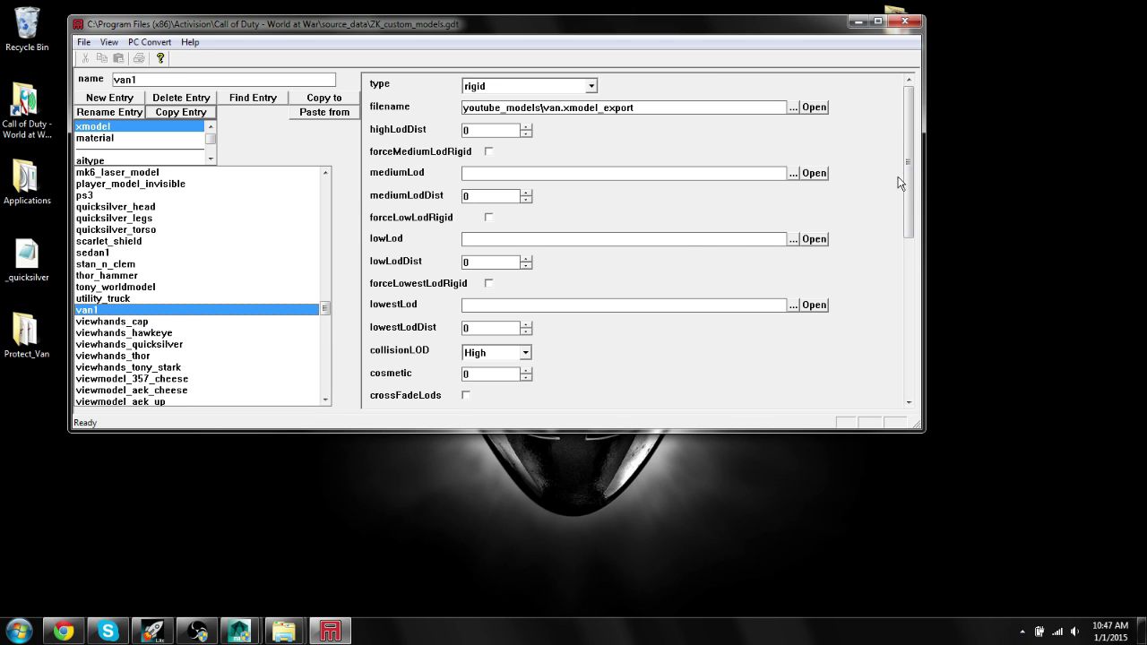
{"action": "left_click_drag", "start_coordinate": [907, 184], "coordinate": [907, 154]}
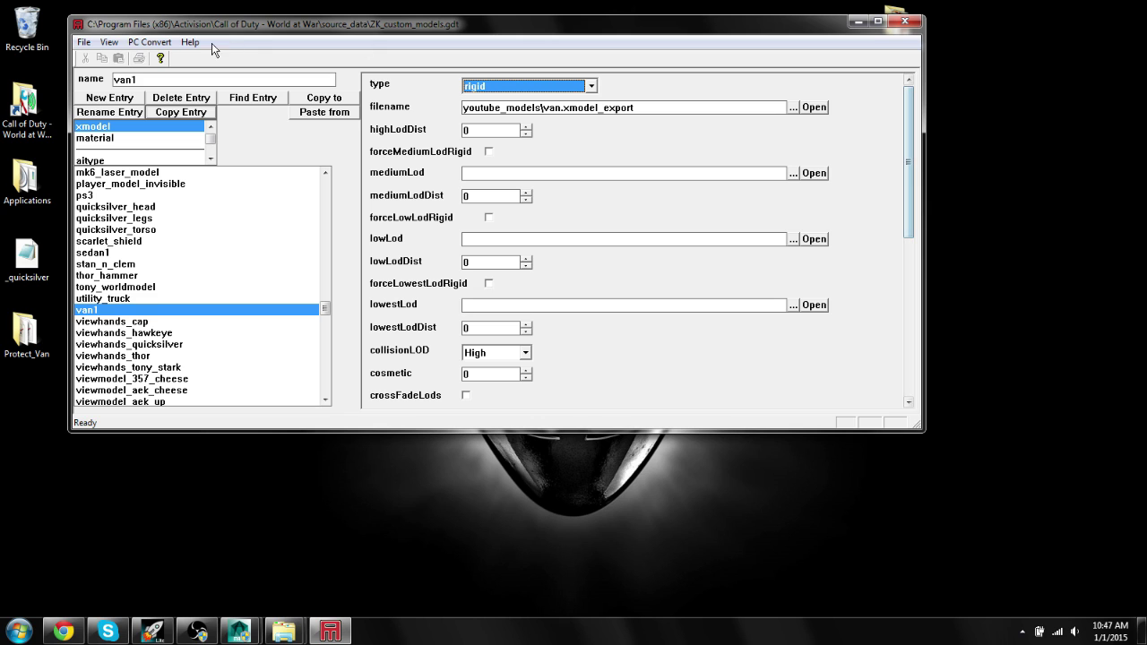
{"action": "left_click", "coordinate": [149, 42]}
{"action": "left_click", "coordinate": [697, 152]}
{"action": "mouse_move", "coordinate": [914, 179]}
{"action": "left_mouse_down"}
{"action": "mouse_move", "coordinate": [908, 320]}
{"action": "mouse_move", "coordinate": [909, 160]}
{"action": "left_mouse_up"}
{"action": "left_click", "coordinate": [162, 59]}
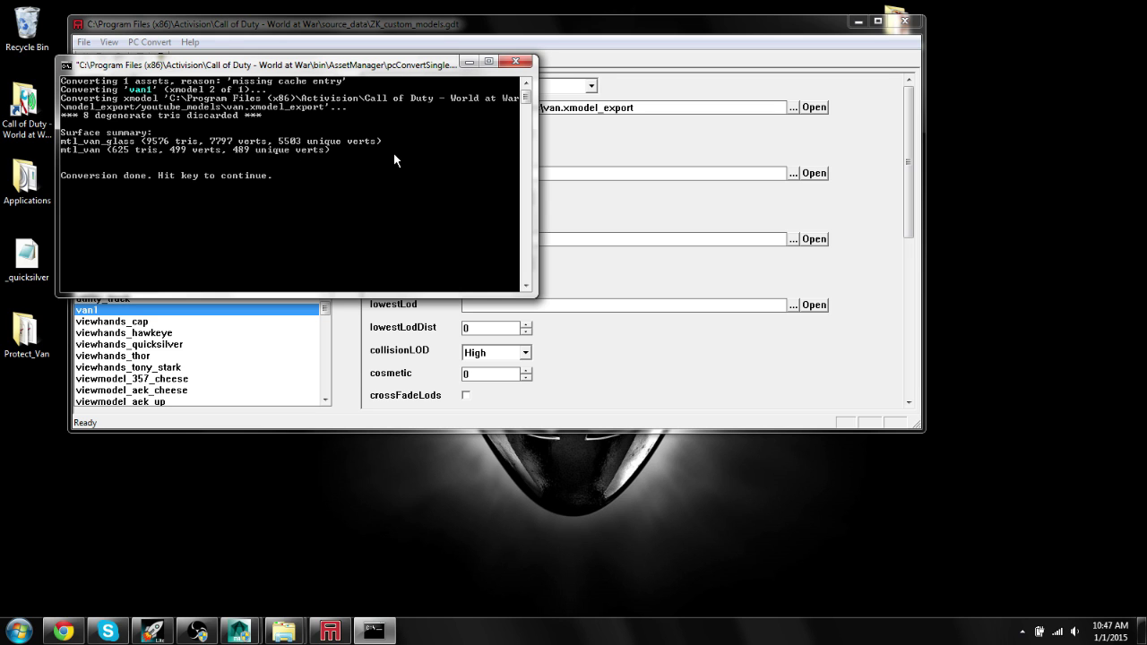
{"action": "key", "text": "Return"}
Search van1 in Asset Viewer, preview the textured model, then close the viewer
{"action": "left_click", "coordinate": [152, 632]}
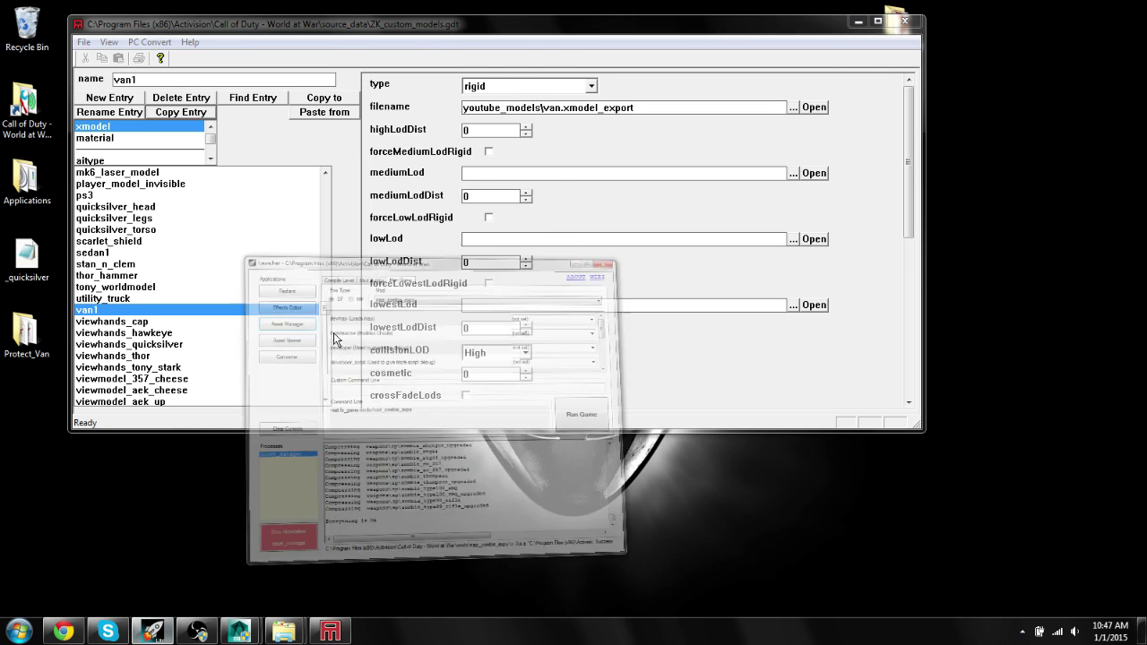
{"action": "left_click", "coordinate": [372, 173]}
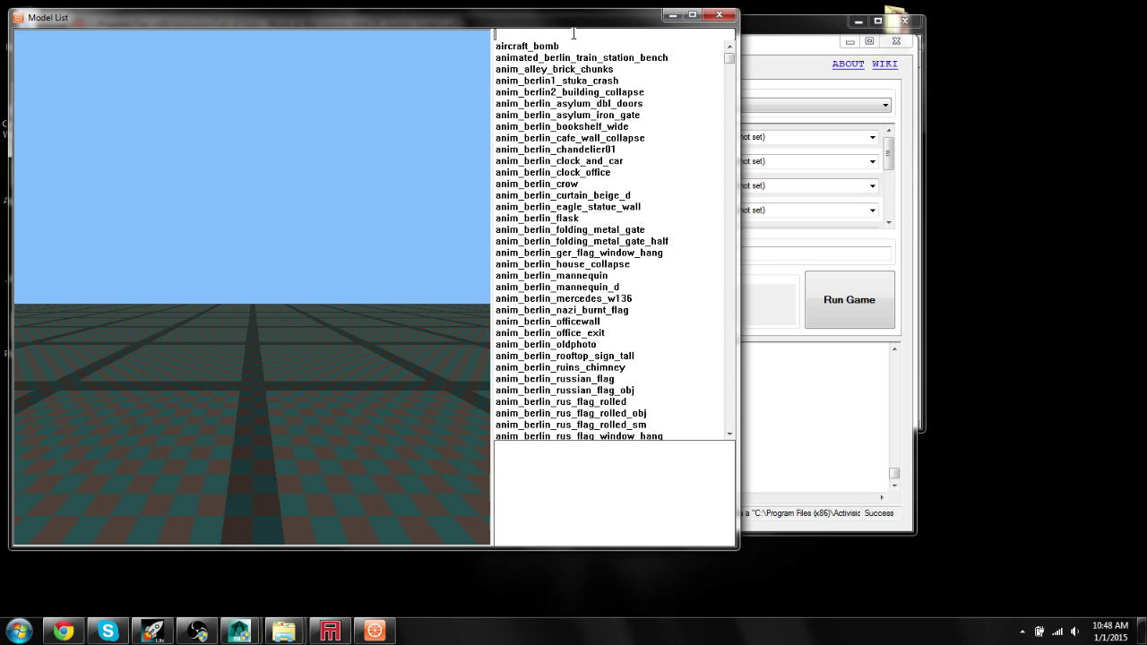
{"action": "type", "text": "van1"}
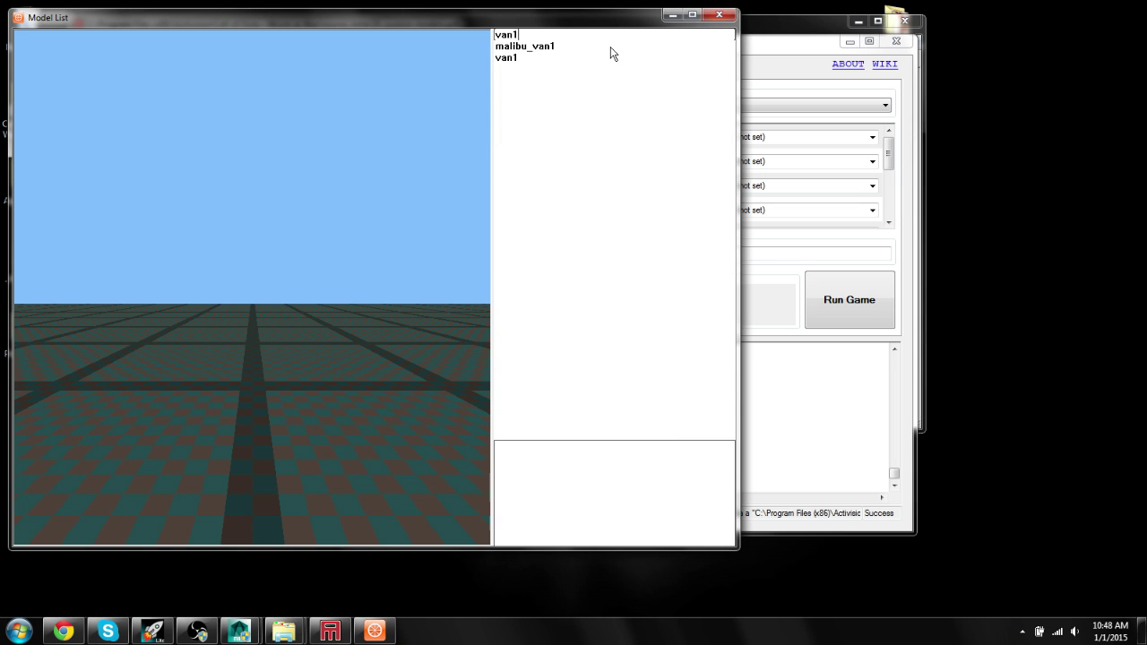
{"action": "left_click", "coordinate": [512, 58]}
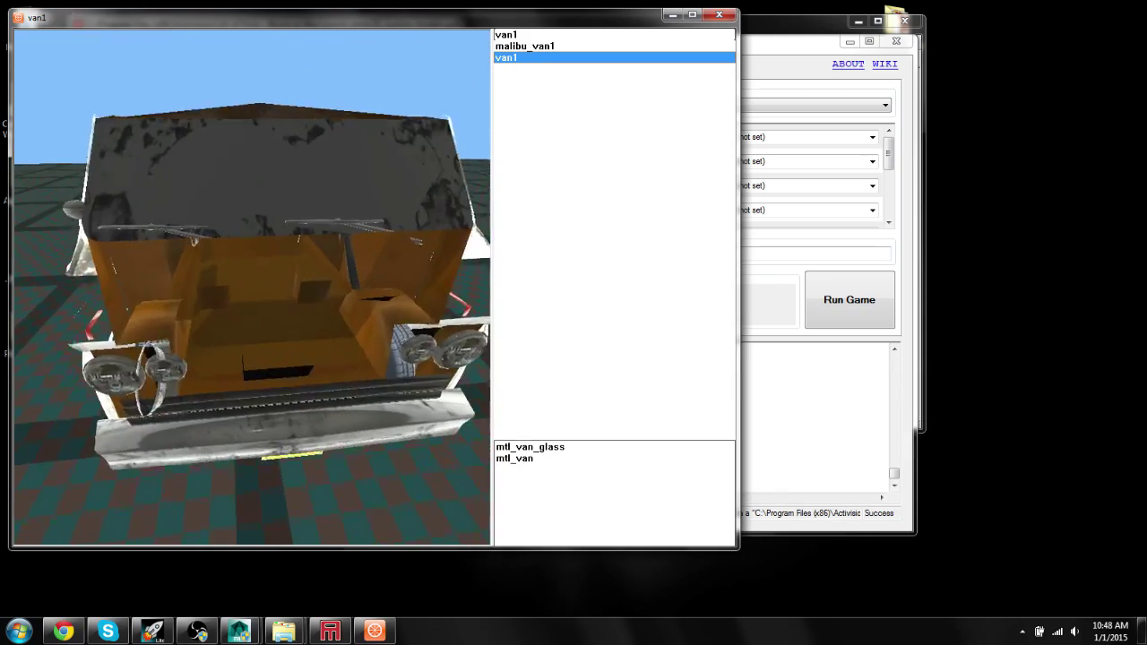
{"action": "left_click", "coordinate": [695, 14]}
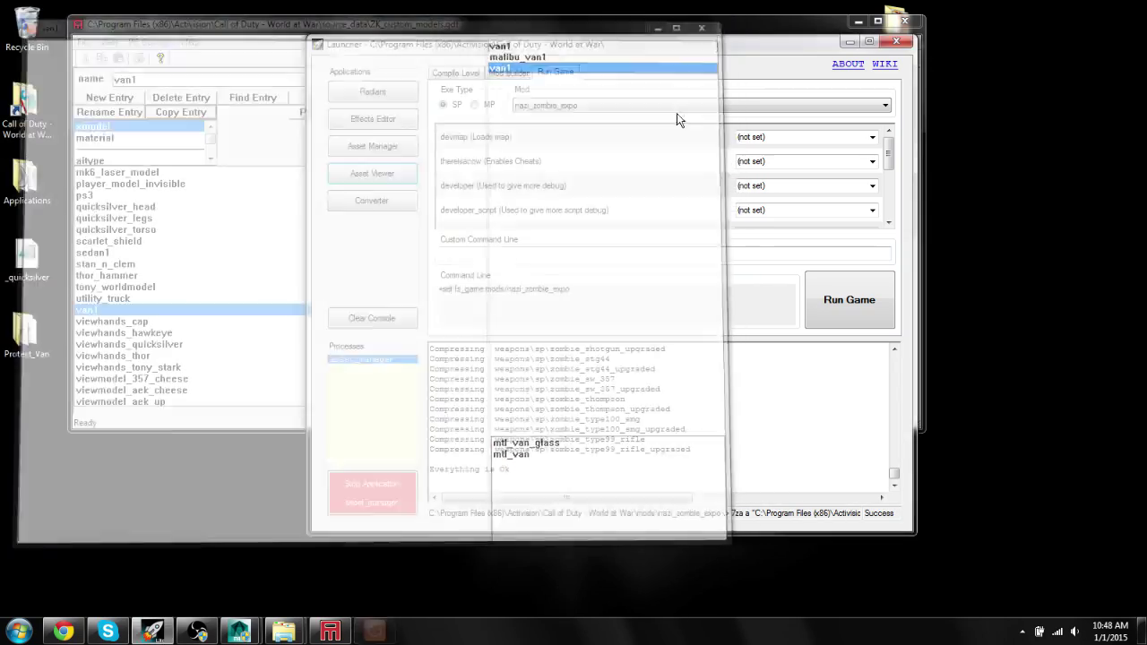
{"action": "left_click", "coordinate": [224, 357]}
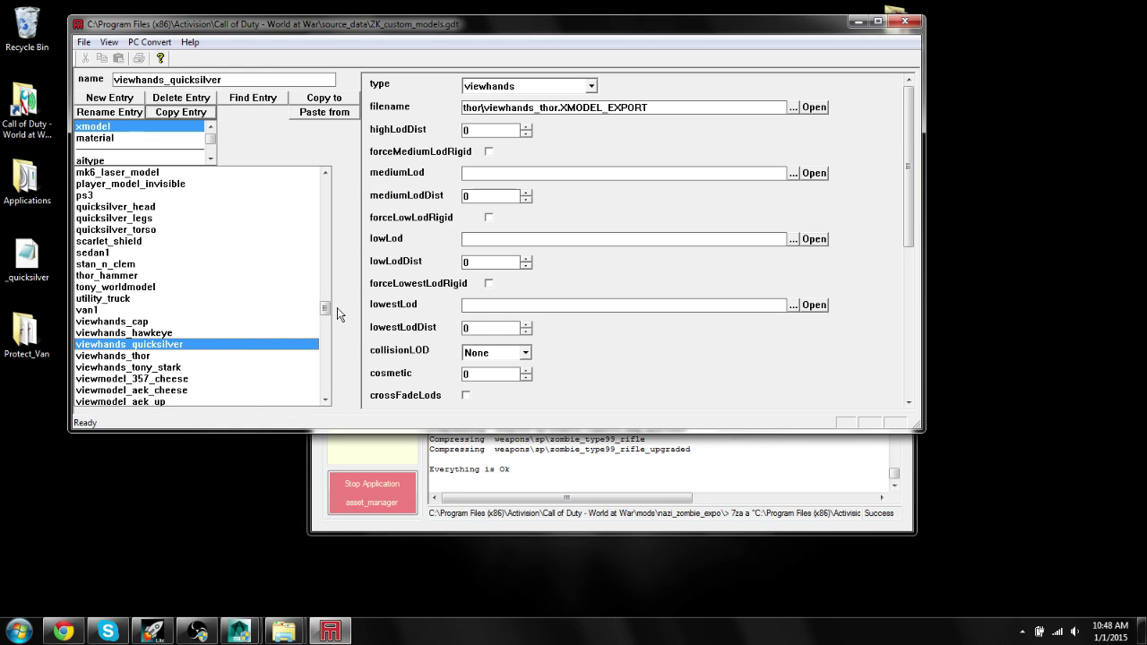
Set mtl_van's blend function to Blend and convert it for PC
{"action": "left_click", "coordinate": [111, 138]}
{"action": "left_click_drag", "start_coordinate": [326, 188], "coordinate": [338, 364]}
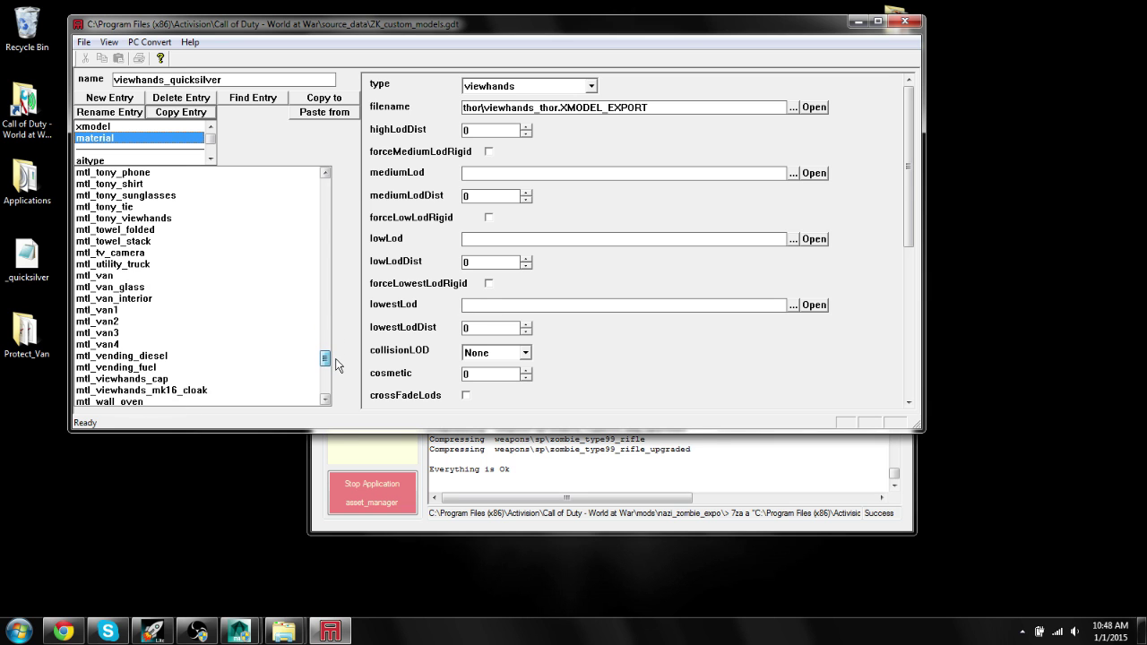
{"action": "left_click", "coordinate": [116, 276]}
{"action": "mouse_move", "coordinate": [239, 632]}
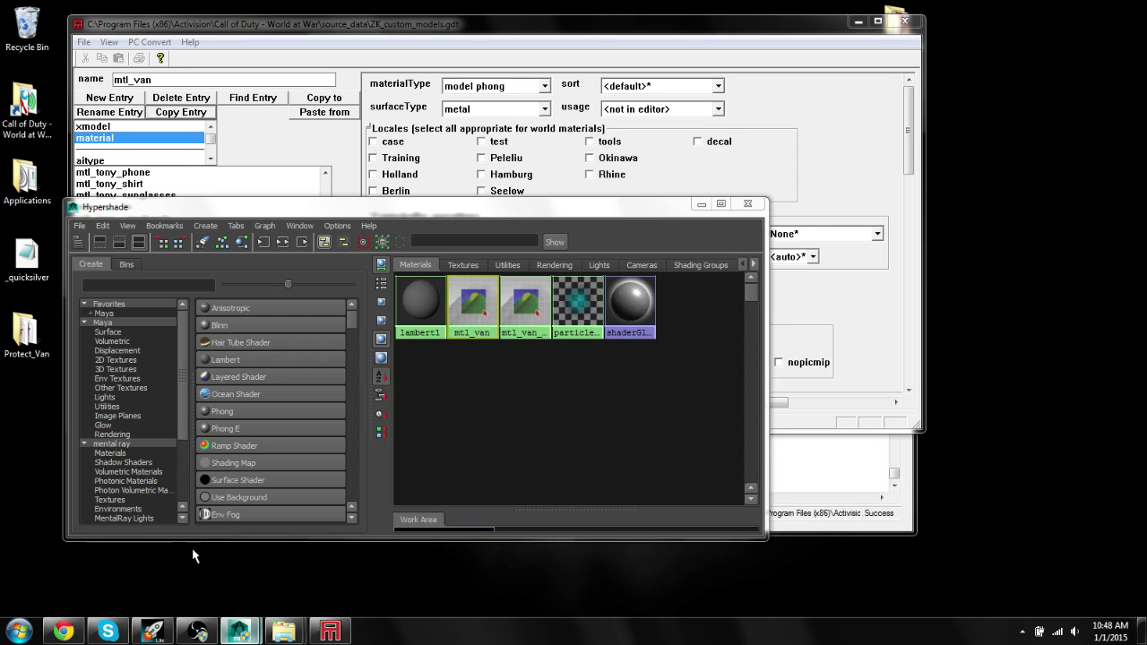
{"action": "left_click", "coordinate": [161, 555]}
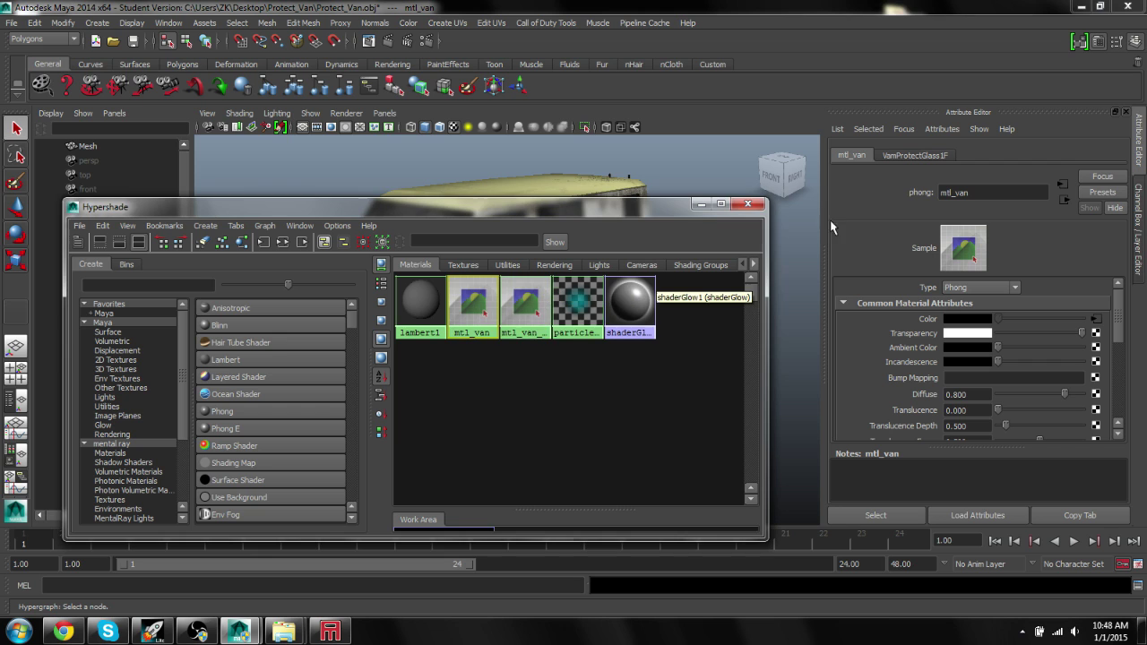
{"action": "left_click", "coordinate": [1080, 7]}
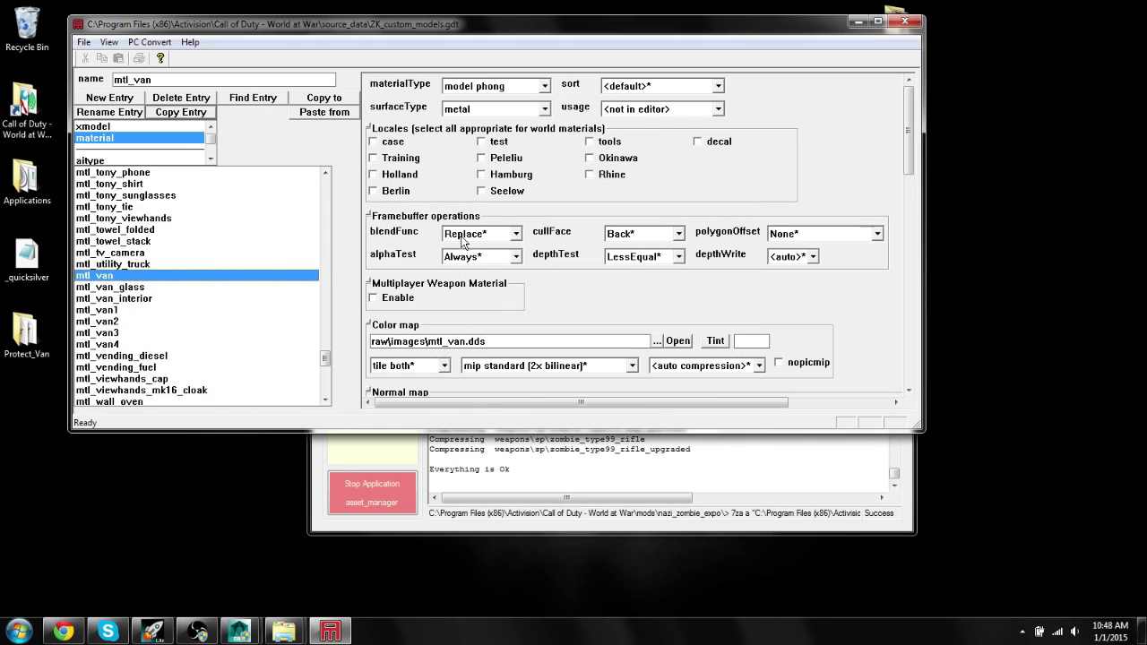
{"action": "left_click", "coordinate": [516, 233]}
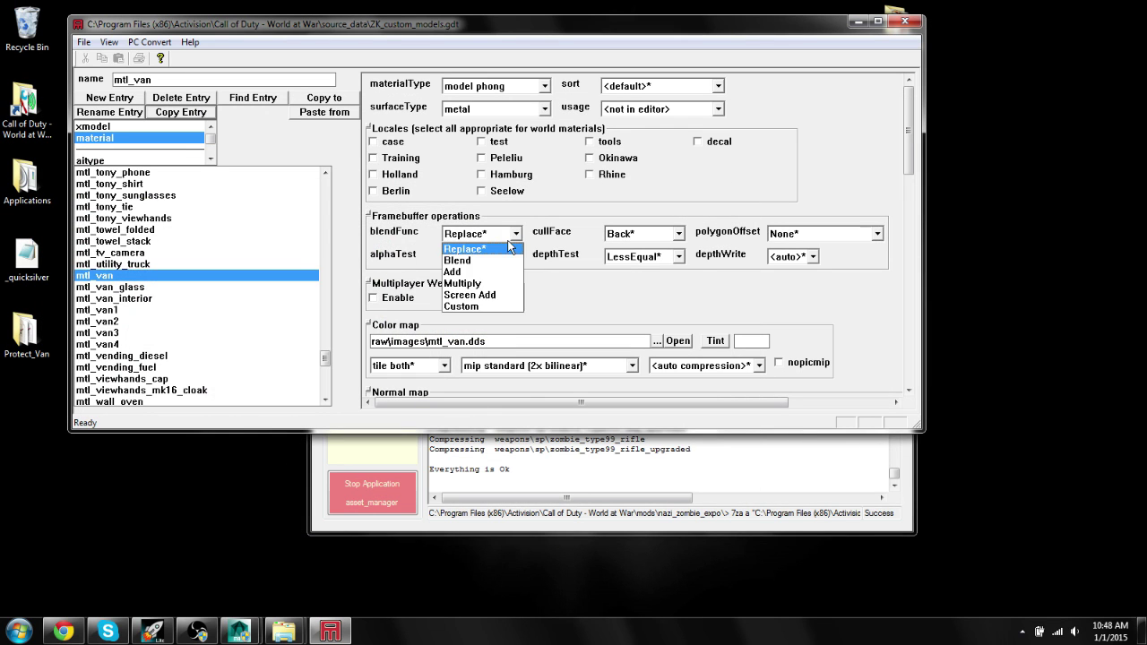
{"action": "left_click", "coordinate": [484, 268]}
{"action": "left_click", "coordinate": [167, 42]}
{"action": "left_click", "coordinate": [170, 60]}
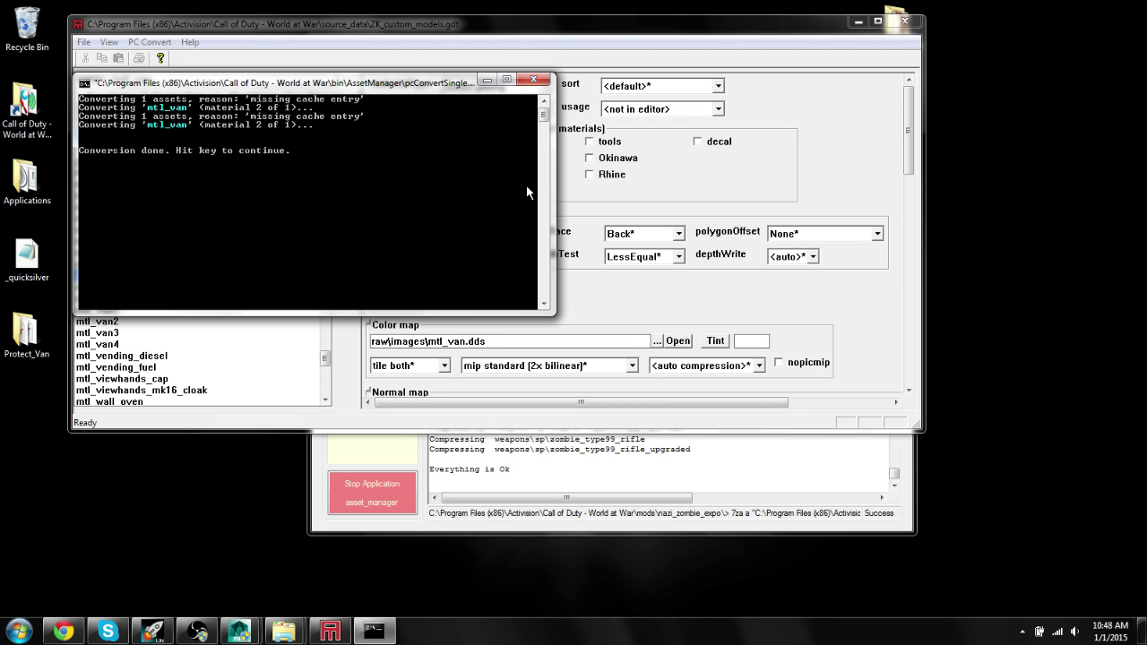
{"action": "left_click", "coordinate": [541, 79]}
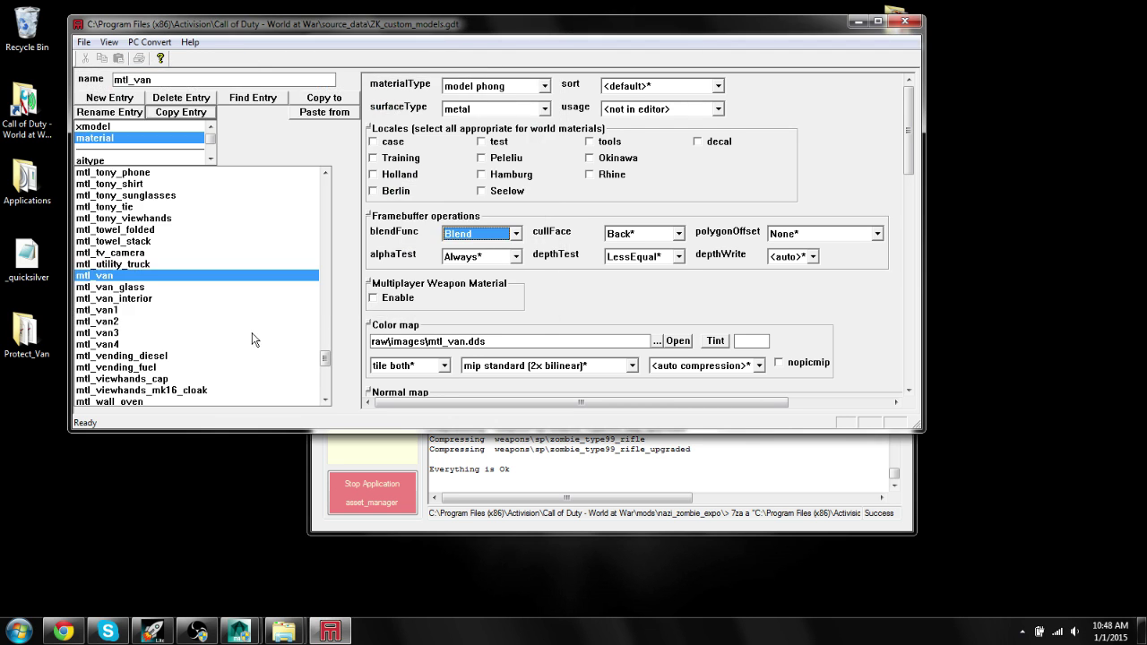
Set mtl_van_glass to Replace blending and reconvert it for PC
{"action": "left_click", "coordinate": [145, 287]}
{"action": "left_click", "coordinate": [516, 234]}
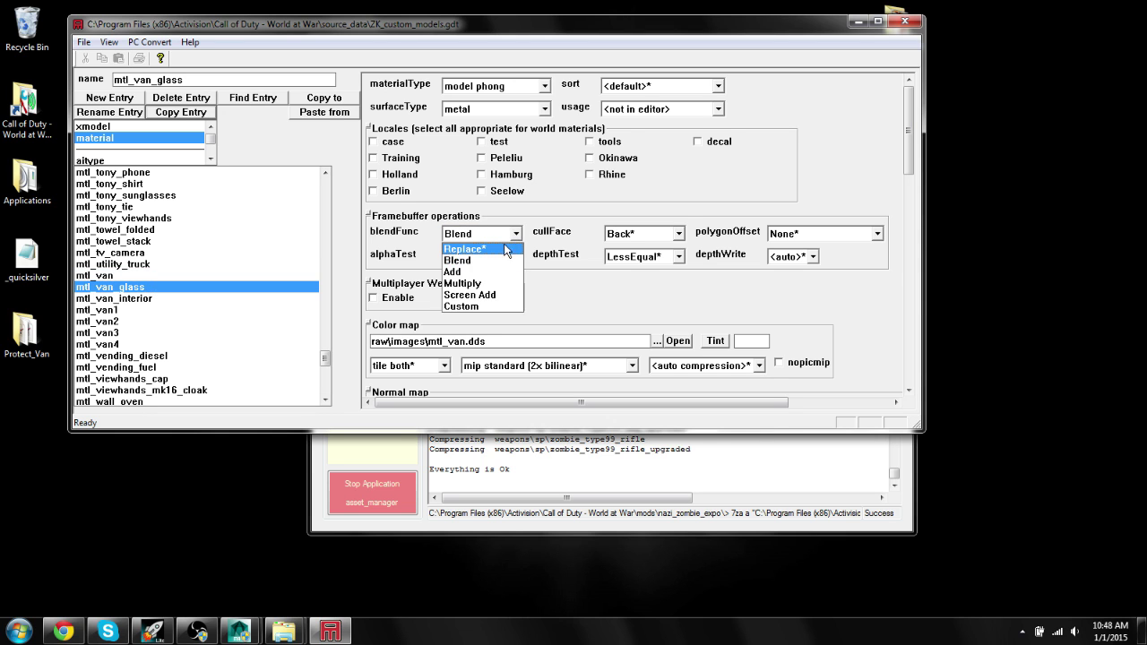
{"action": "left_click", "coordinate": [502, 247]}
{"action": "left_click", "coordinate": [148, 41]}
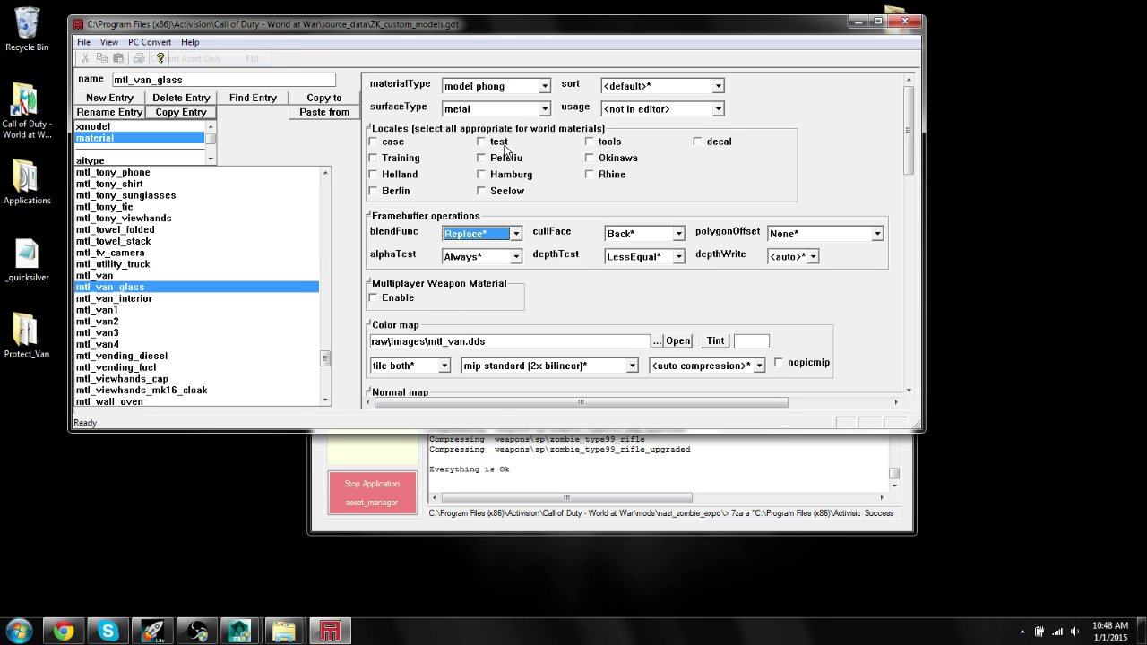
{"action": "left_click", "coordinate": [170, 69]}
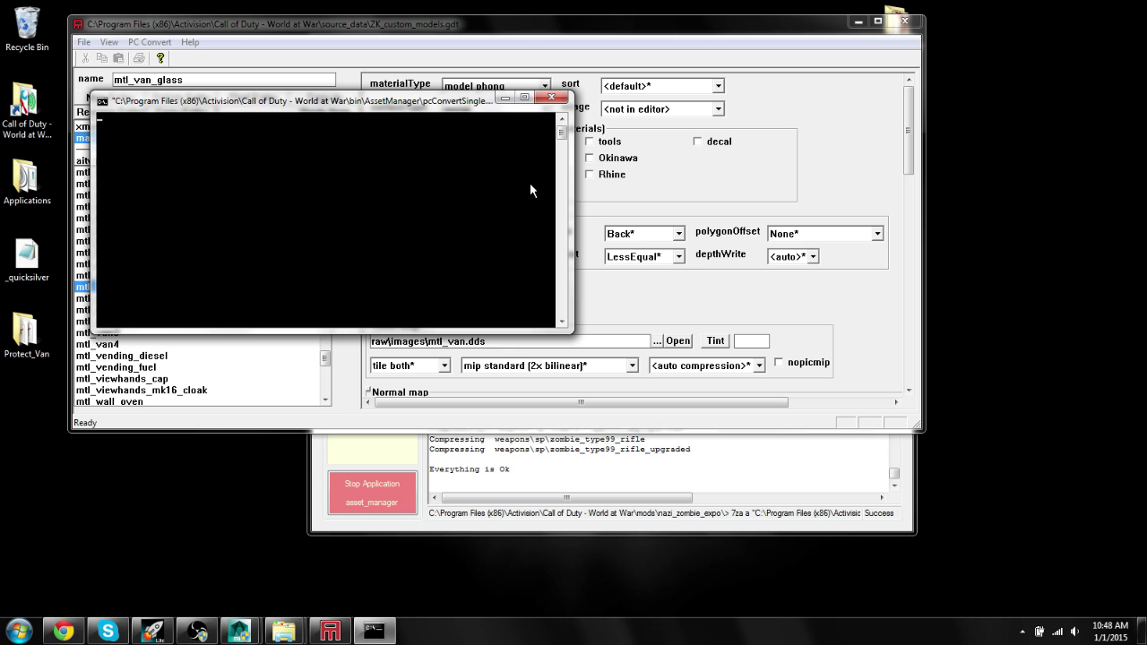
{"action": "left_click", "coordinate": [564, 100]}
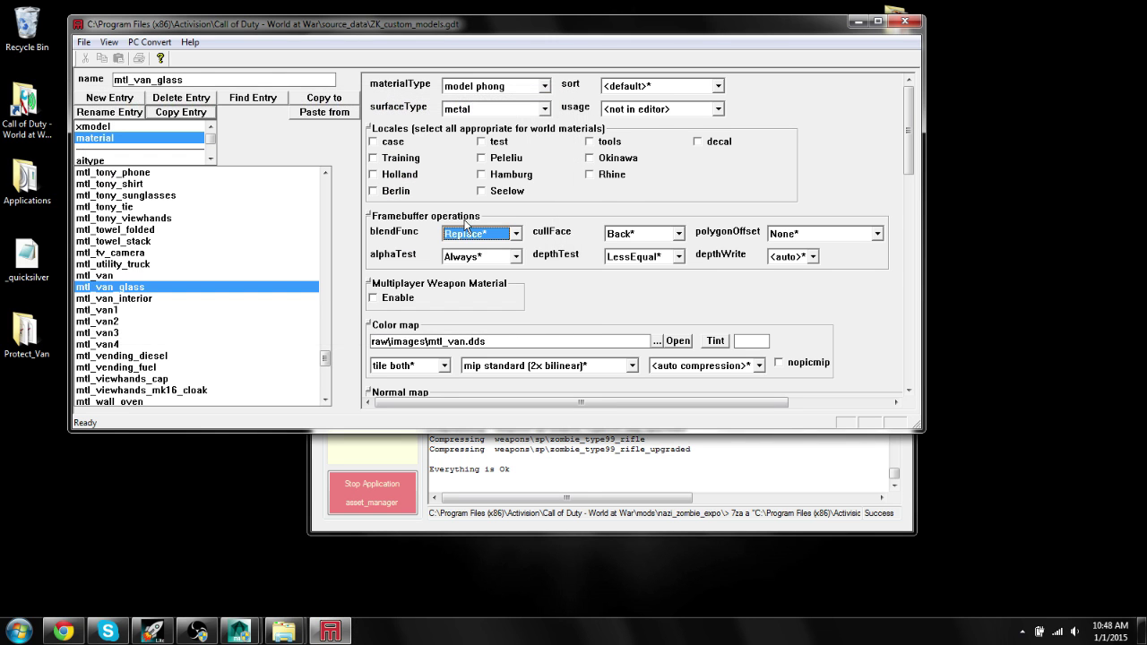
Preview the converted van1 model in Asset Viewer, then close it and start Radiant
{"action": "left_click", "coordinate": [859, 21]}
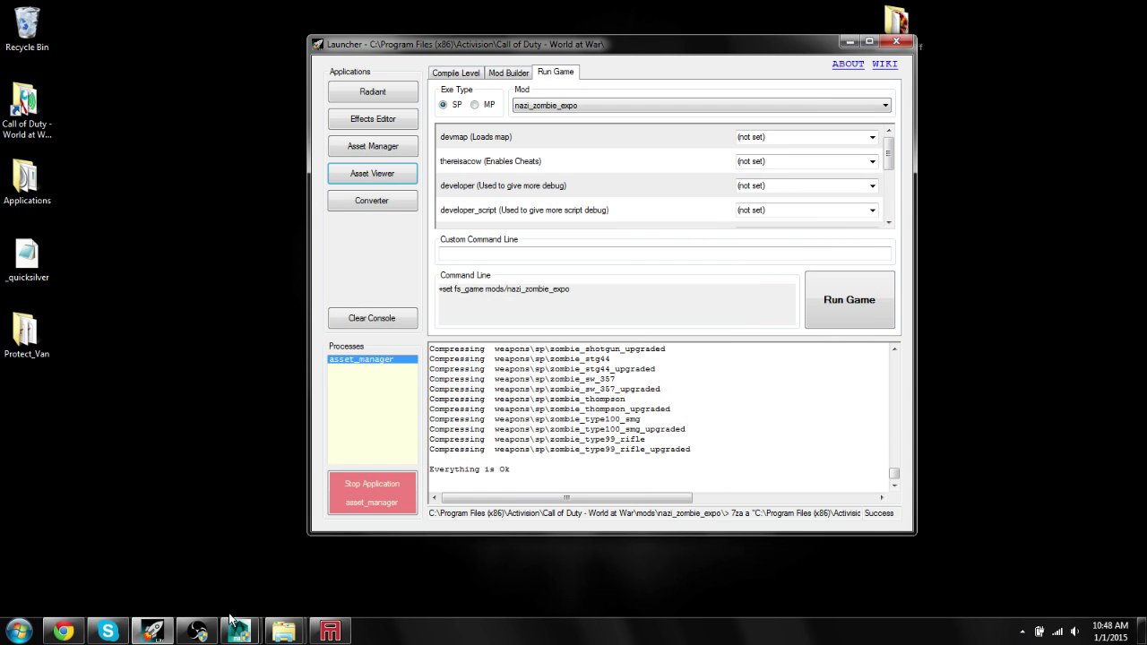
{"action": "mouse_move", "coordinate": [256, 619]}
{"action": "left_click", "coordinate": [390, 174]}
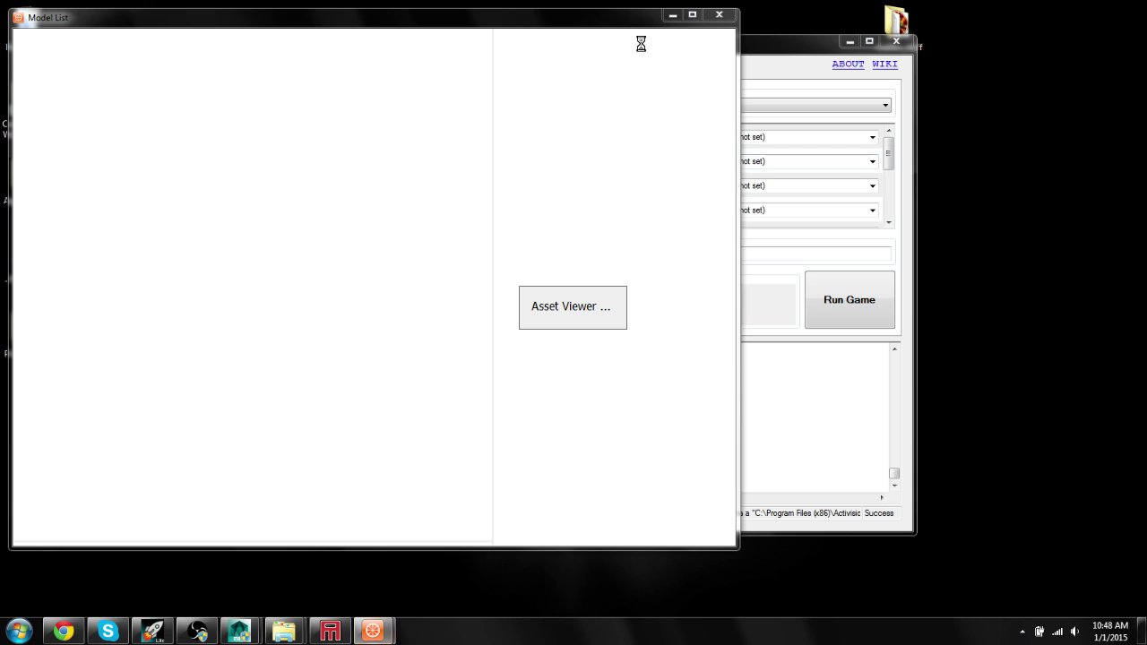
{"action": "type", "text": "v"}
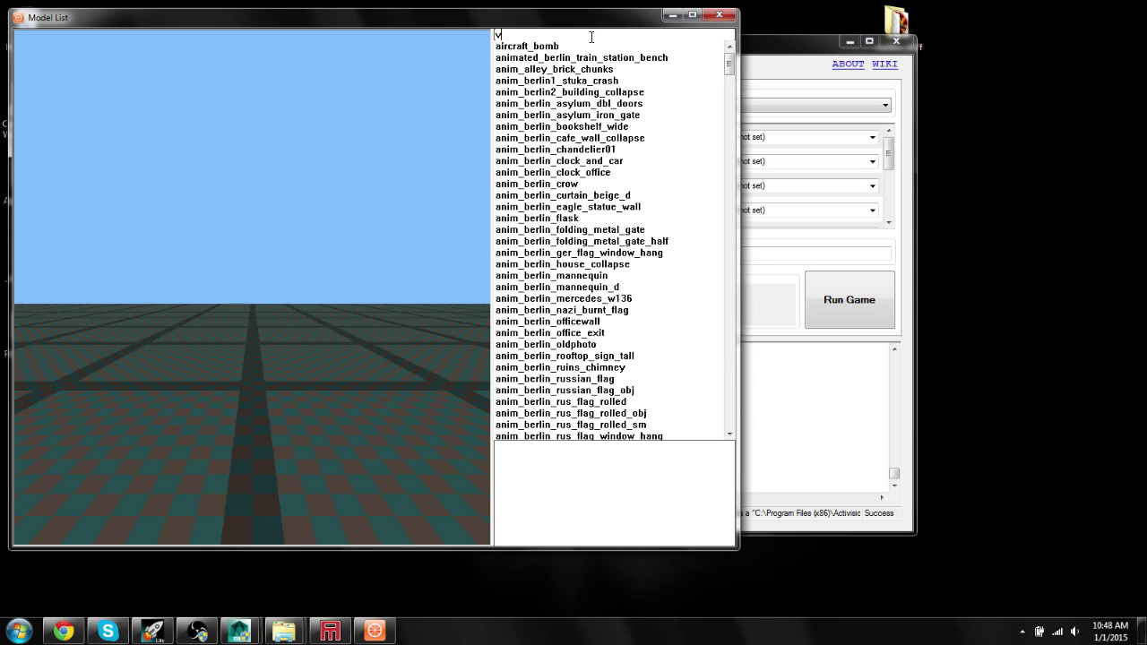
{"action": "type", "text": "an1"}
{"action": "left_click", "coordinate": [538, 46]}
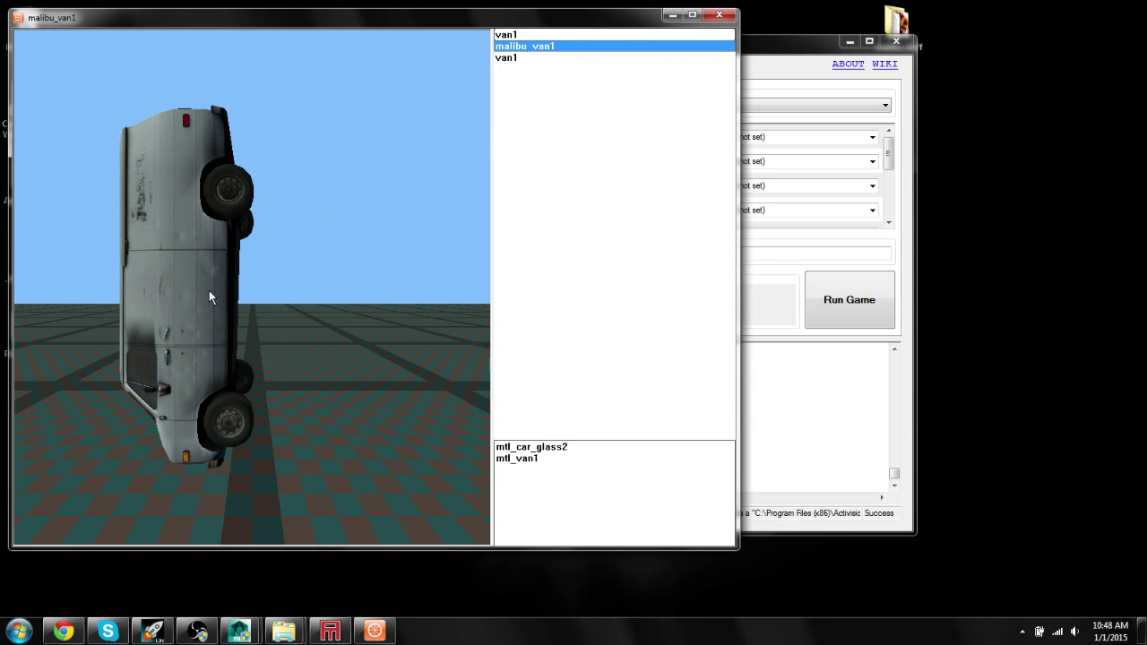
{"action": "left_click", "coordinate": [514, 59]}
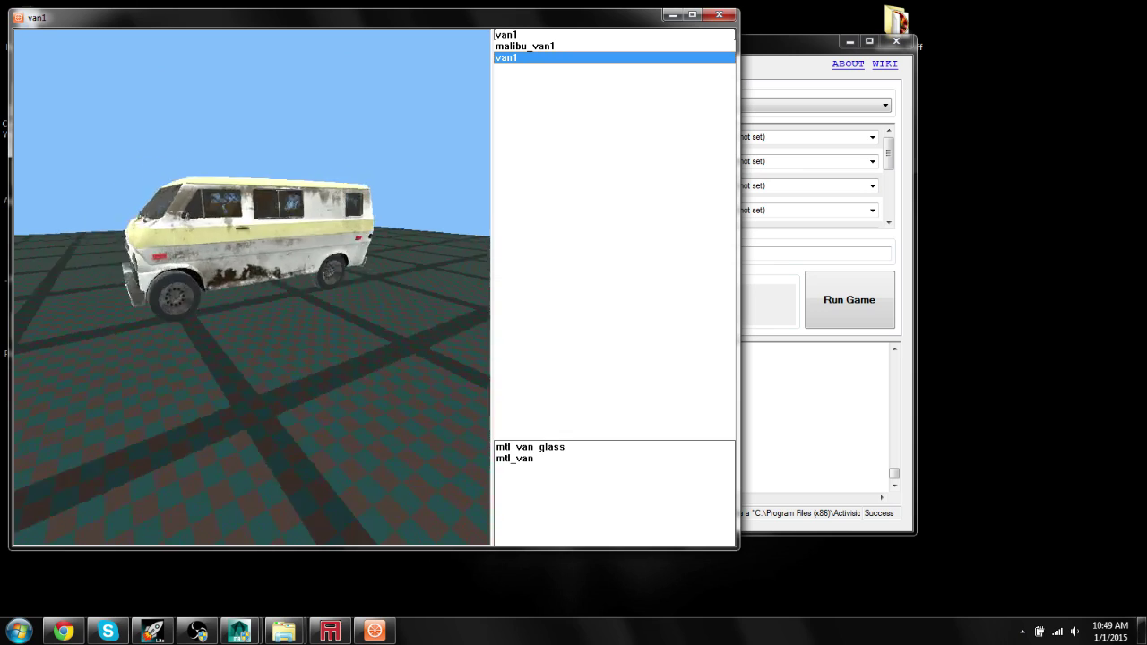
{"action": "left_click", "coordinate": [719, 16]}
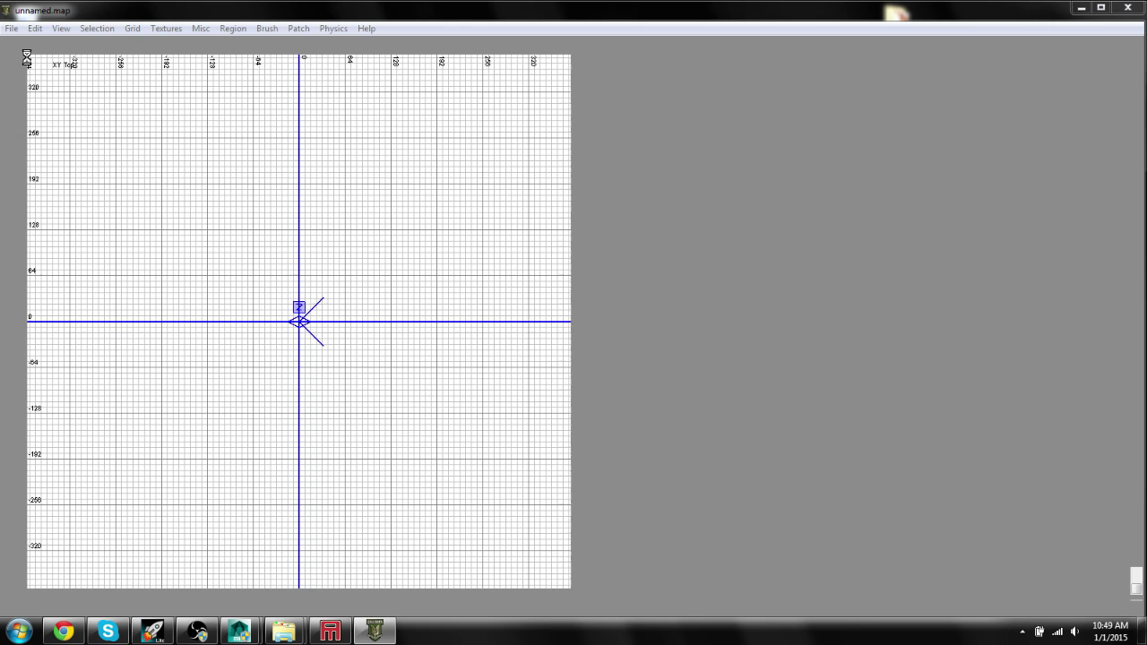
Open the nazi_zombie_expo.map in Radiant
{"action": "key", "text": "ctrl+o"}
{"action": "scroll", "coordinate": [563, 328], "scroll_direction": "down", "scroll_amount": 5}
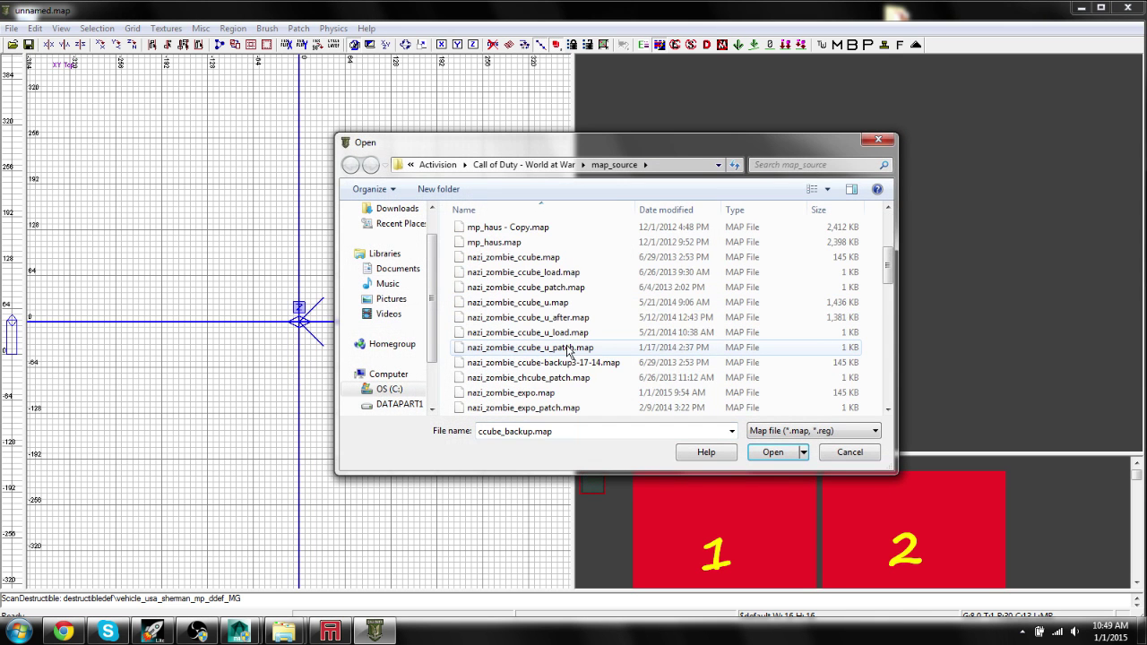
{"action": "double_click", "coordinate": [556, 338]}
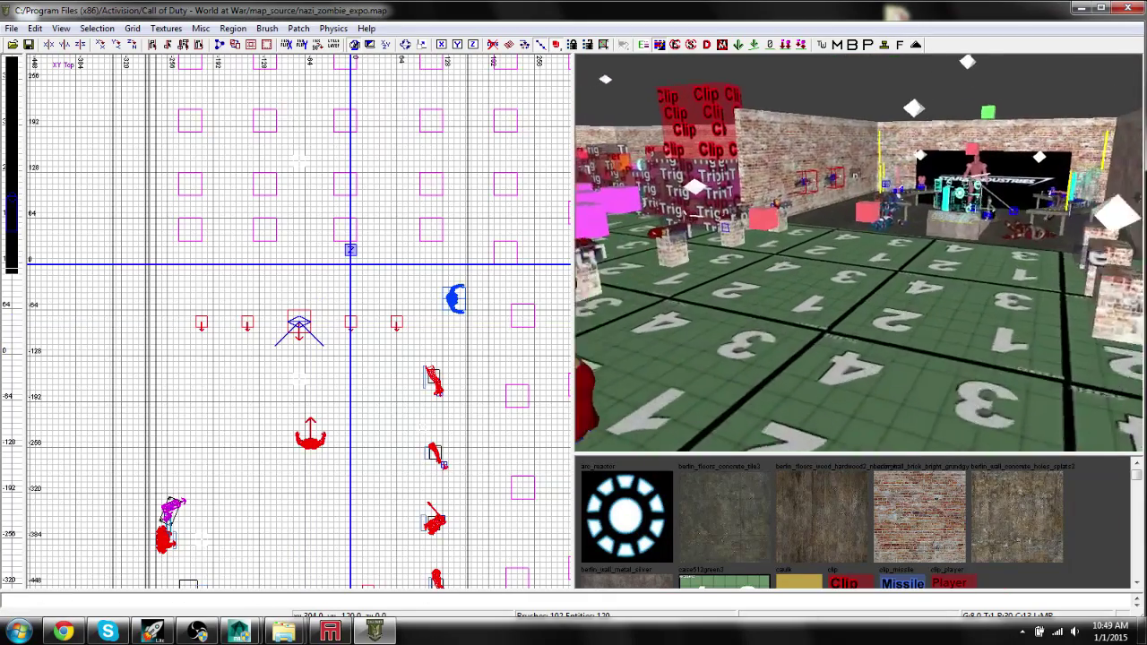
{"action": "scroll", "coordinate": [367, 278], "scroll_direction": "down", "scroll_amount": 3}
{"action": "scroll", "coordinate": [238, 368], "scroll_direction": "up", "scroll_amount": 2}
{"action": "scroll", "coordinate": [238, 367], "scroll_direction": "up", "scroll_amount": 2}
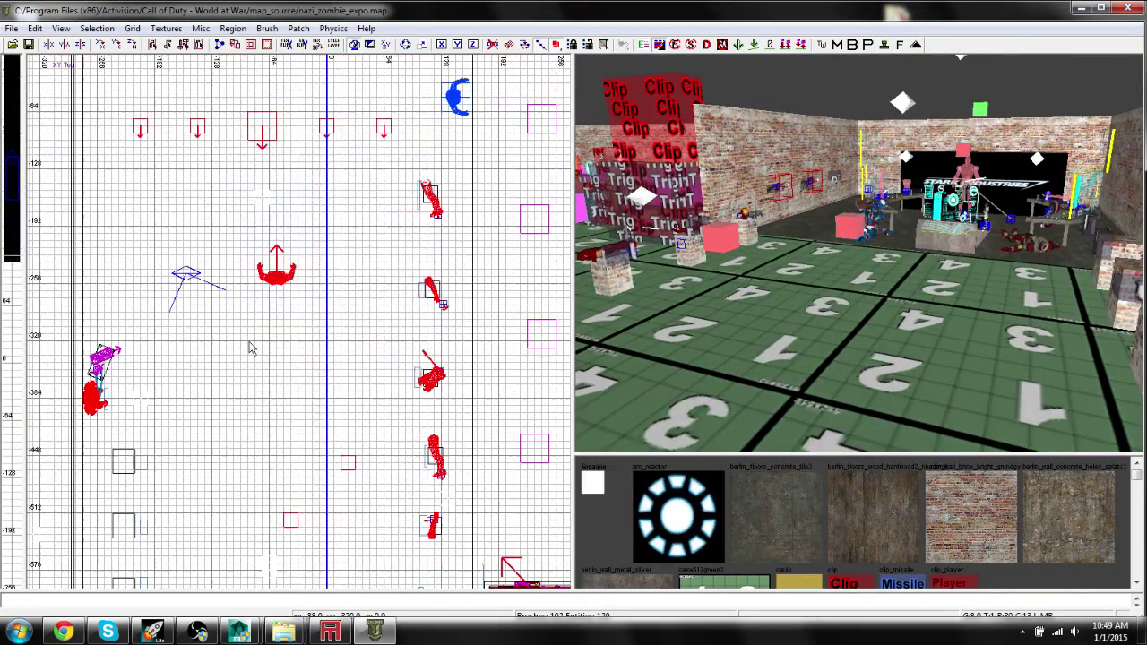
Add a misc model entity using the van1 model
{"action": "right_click", "coordinate": [251, 346]}
{"action": "mouse_move", "coordinate": [342, 436]}
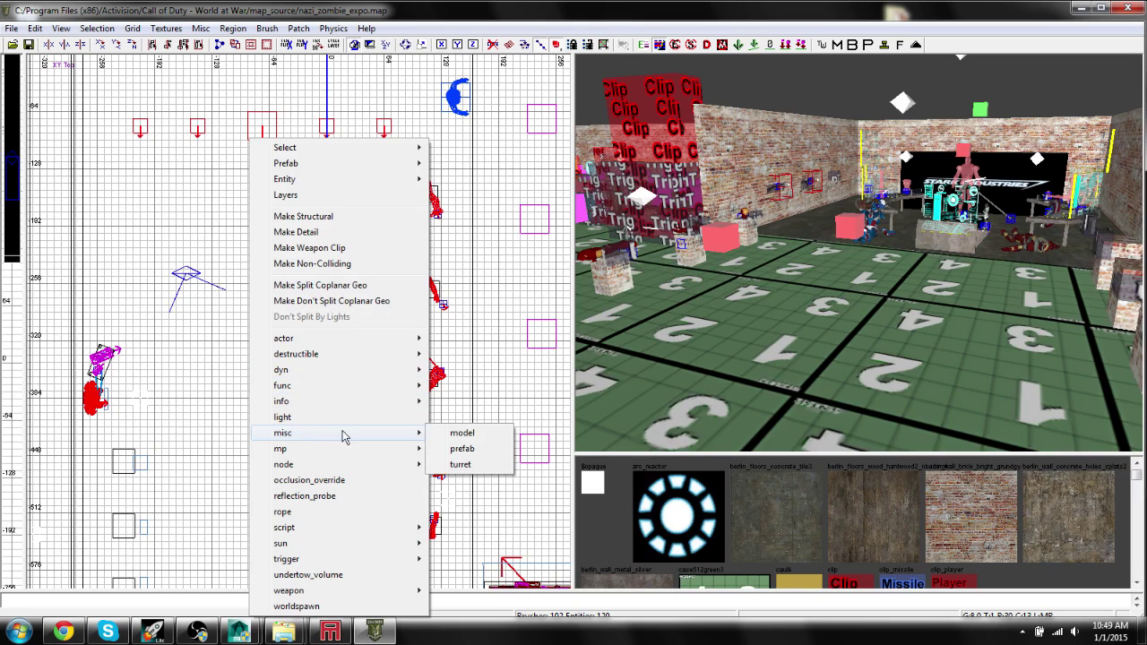
{"action": "left_click", "coordinate": [462, 433]}
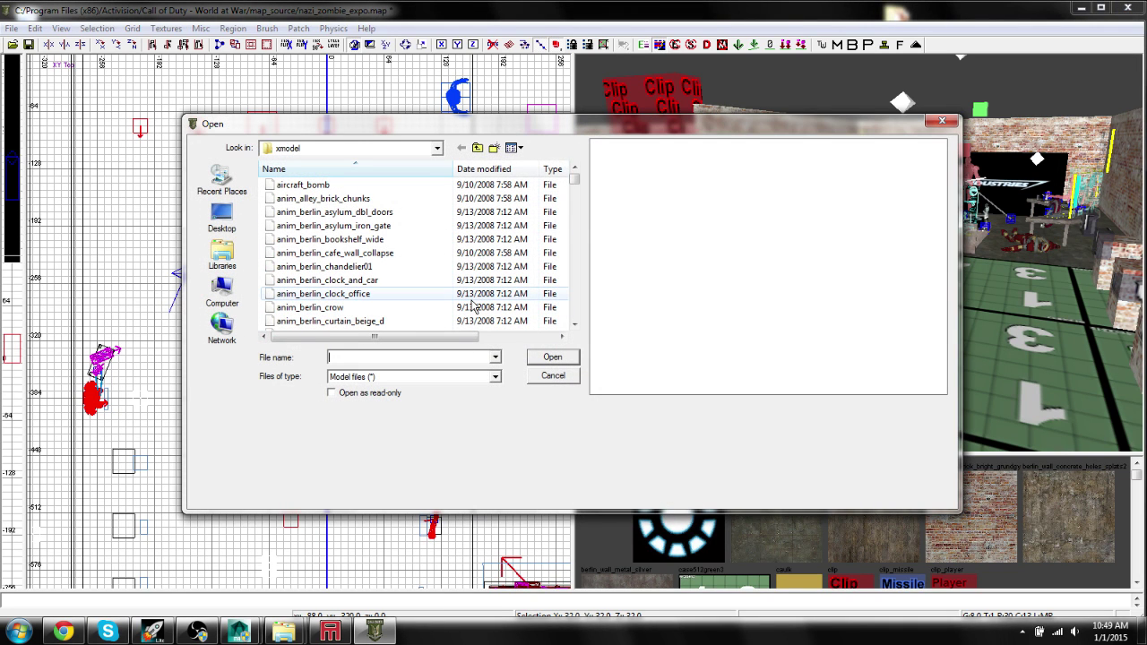
{"action": "type", "text": "van"}
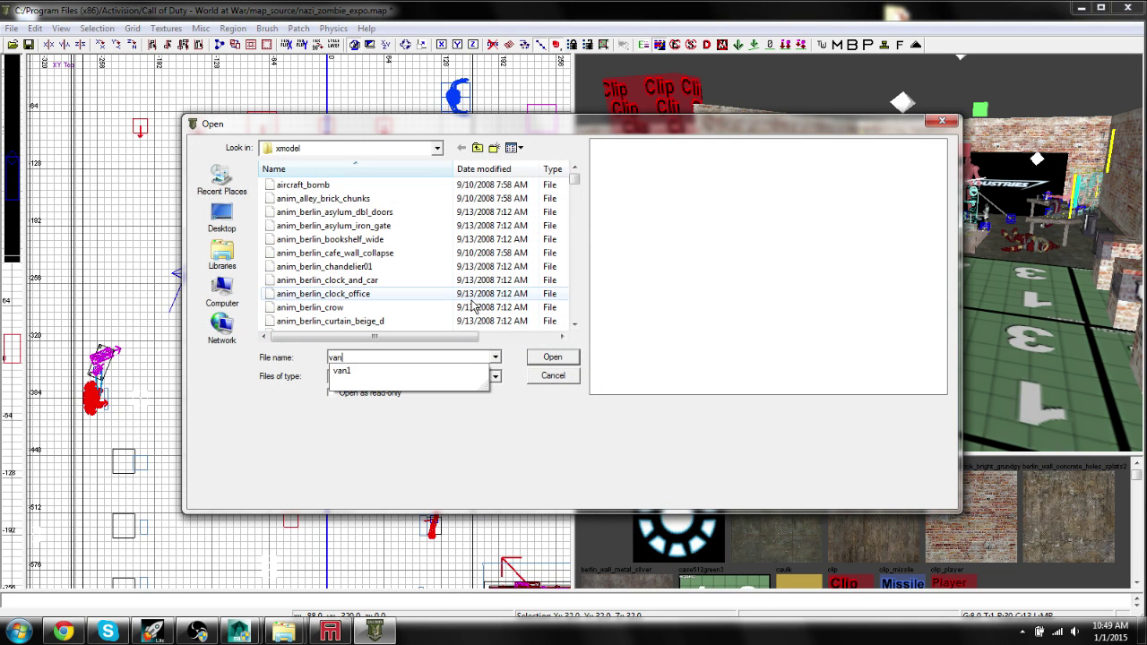
{"action": "left_click", "coordinate": [552, 359]}
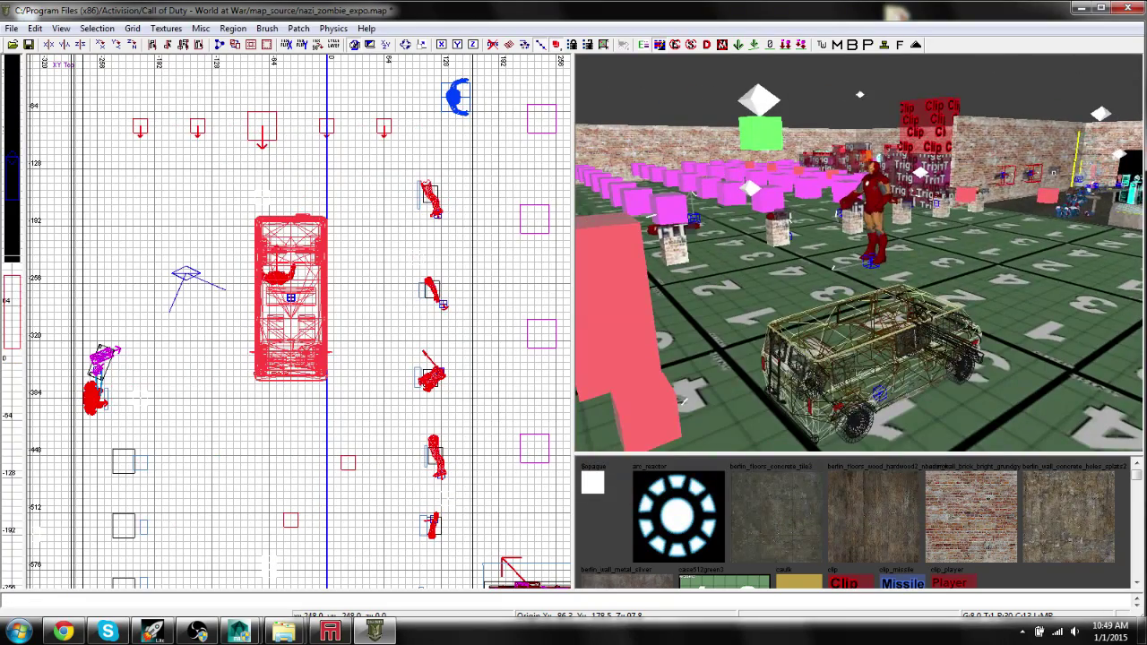
Move the van into position, rotate it 60 degrees, then close Radiant
{"action": "left_click_drag", "start_coordinate": [858, 397], "coordinate": [932, 215]}
{"action": "right_click_drag", "start_coordinate": [994, 264], "coordinate": [994, 263]}
{"action": "left_click_drag", "start_coordinate": [994, 264], "coordinate": [931, 215]}
{"action": "key", "text": "Escape"}
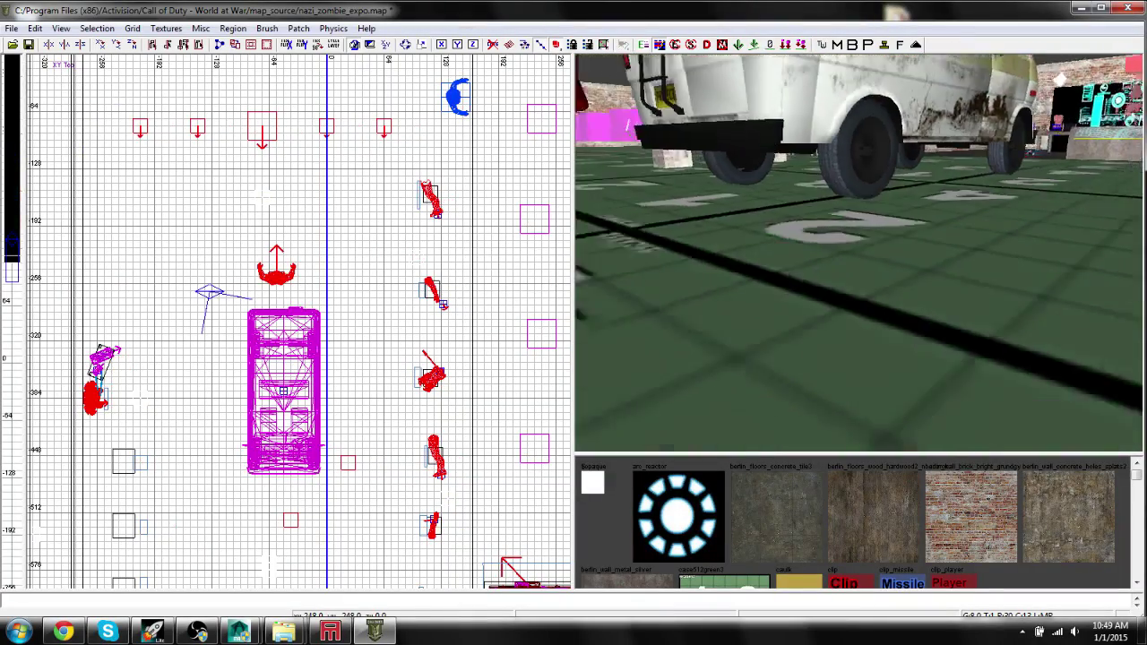
{"action": "right_click_drag", "start_coordinate": [932, 215], "coordinate": [879, 224]}
{"action": "left_click", "coordinate": [993, 218], "text": "shift"}
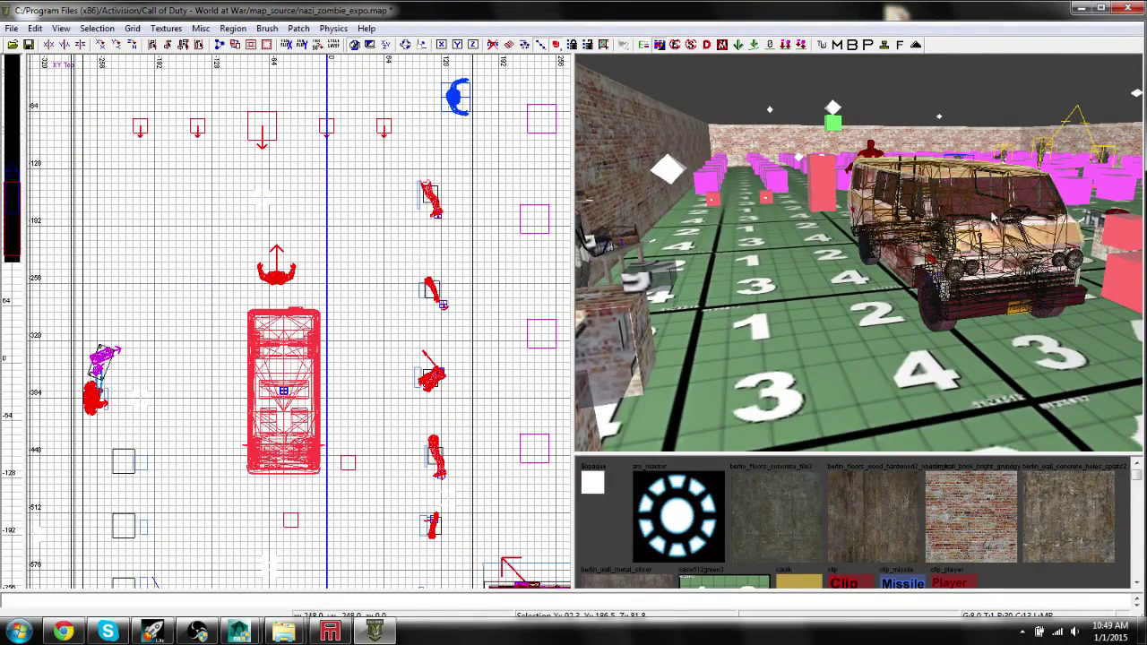
{"action": "key", "text": "r"}
{"action": "left_click_drag", "start_coordinate": [430, 356], "coordinate": [400, 309]}
{"action": "key", "text": "Escape"}
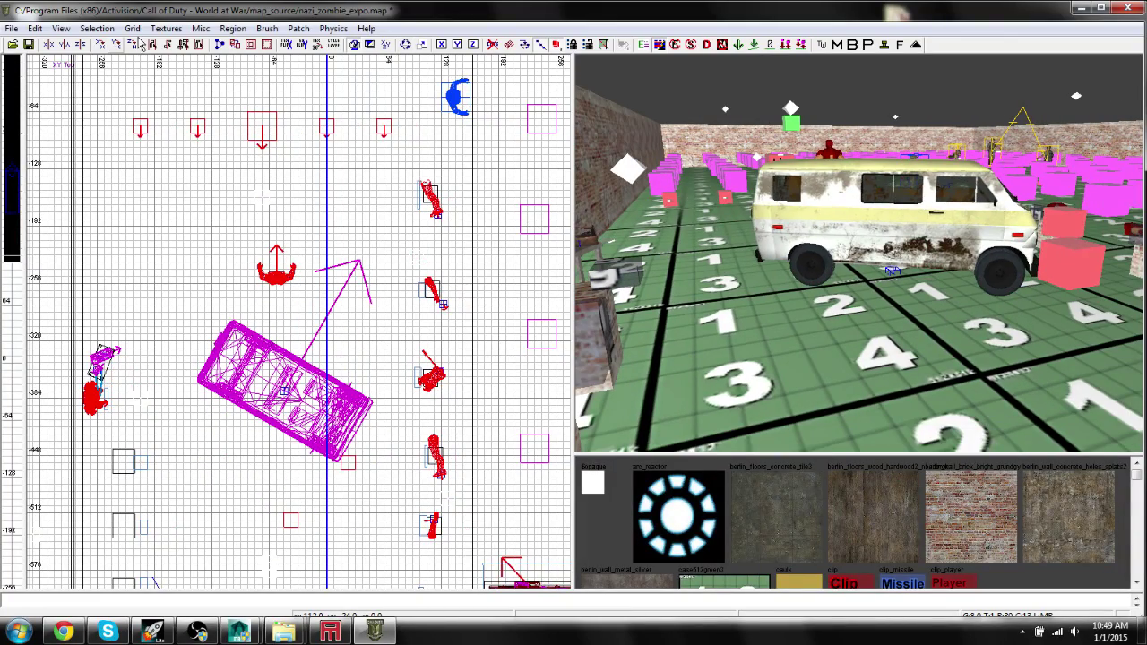
{"action": "left_click", "coordinate": [1128, 9]}
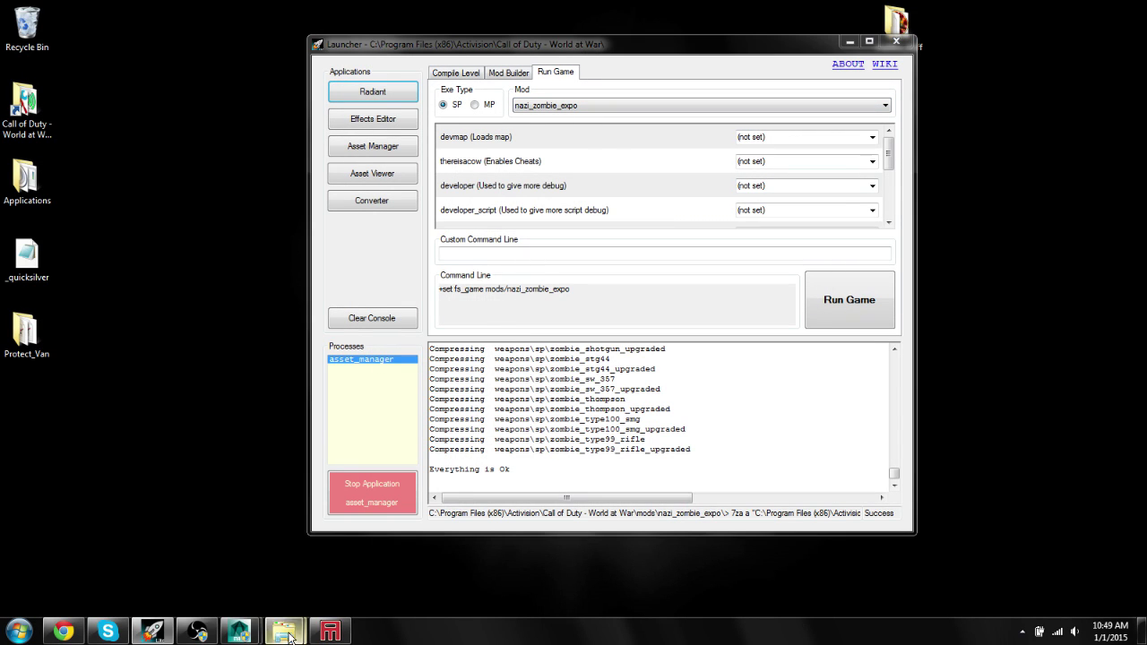
Select the mtl_van and ~mtl_van_spec-rgb&$white-l-11 image files in the raw\images folder
{"action": "mouse_move", "coordinate": [283, 631]}
{"action": "left_click", "coordinate": [430, 511]}
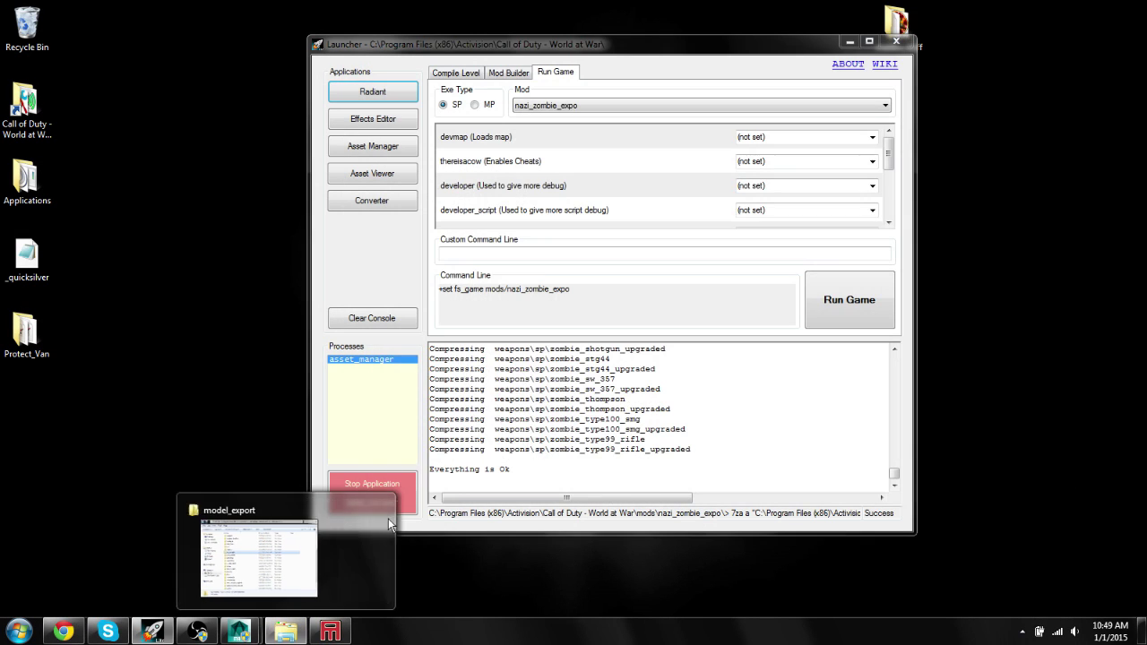
{"action": "left_click", "coordinate": [367, 547]}
{"action": "key", "text": "BackSpace"}
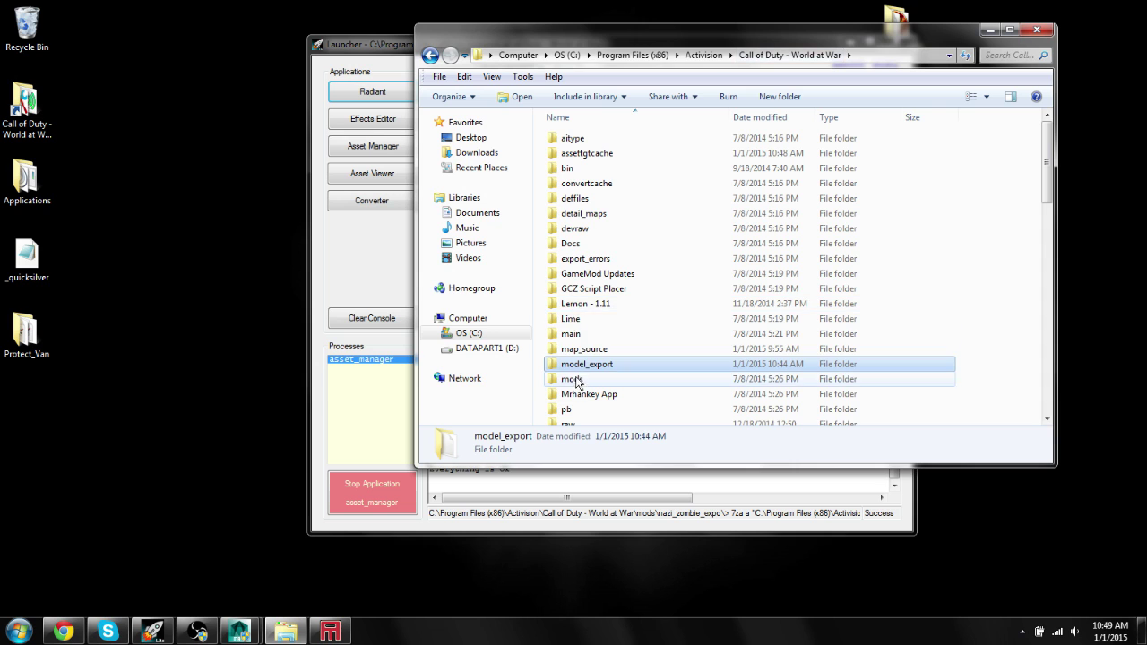
{"action": "scroll", "coordinate": [565, 412], "scroll_direction": "down", "scroll_amount": 2}
{"action": "double_click", "coordinate": [581, 349]}
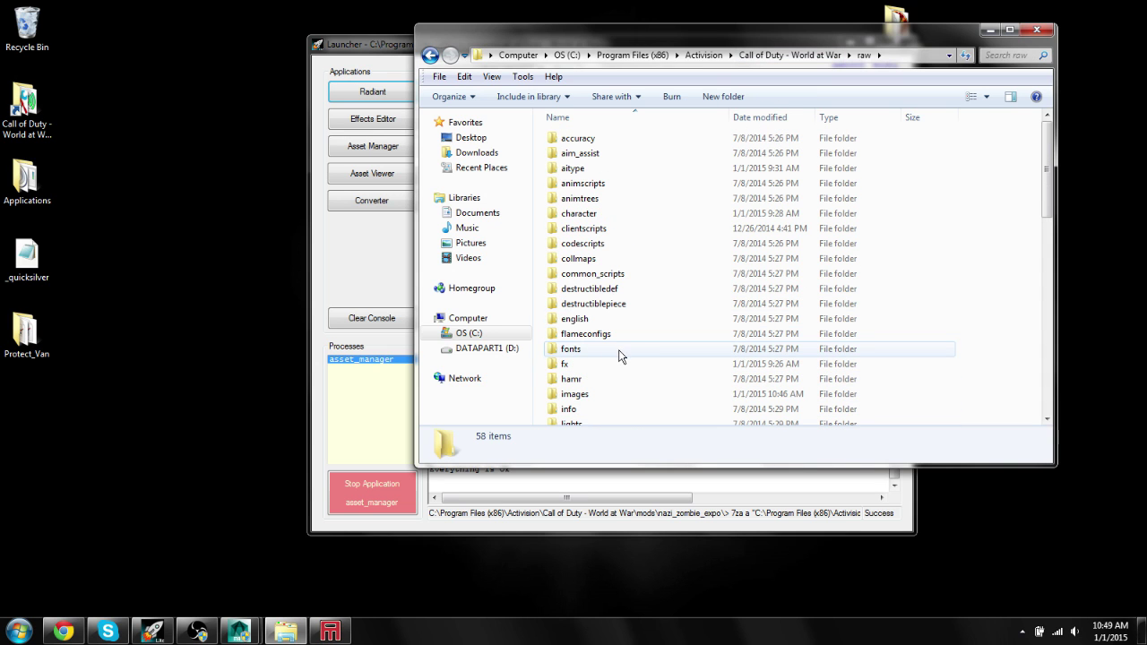
{"action": "double_click", "coordinate": [576, 395]}
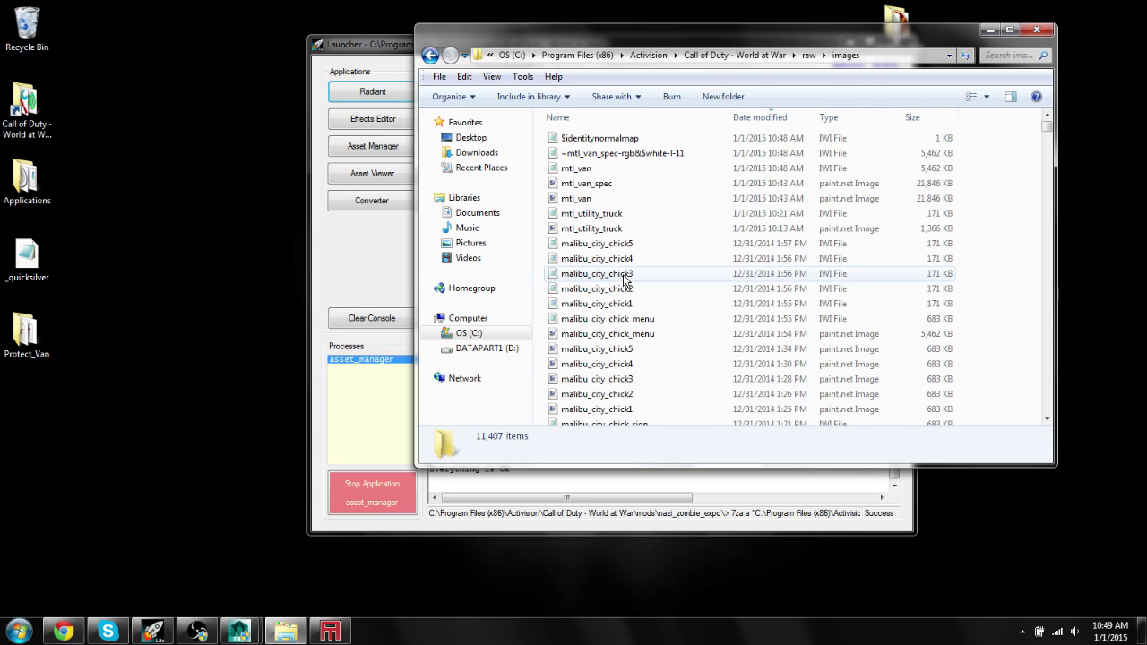
{"action": "left_click", "coordinate": [625, 155]}
{"action": "left_click", "coordinate": [632, 154], "text": "shift"}
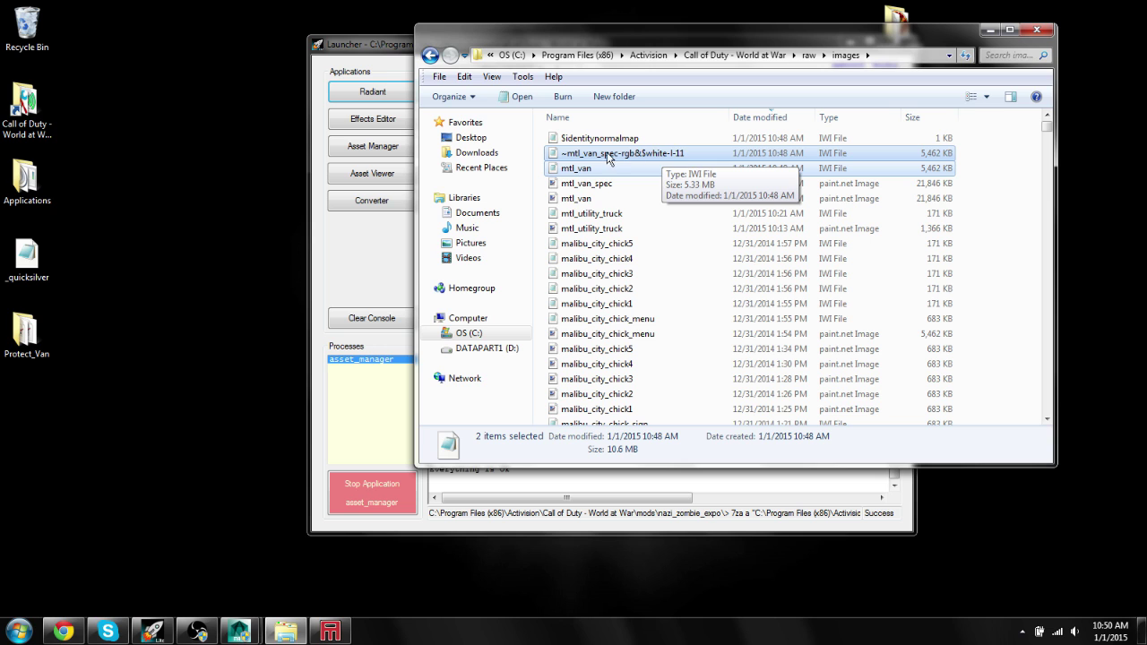
Paste both van image files into mods\nazi_zombie_expo\images, approving the access prompt
{"action": "left_click", "coordinate": [778, 54]}
{"action": "double_click", "coordinate": [605, 371]}
{"action": "scroll", "coordinate": [714, 307], "scroll_direction": "down", "scroll_amount": 5}
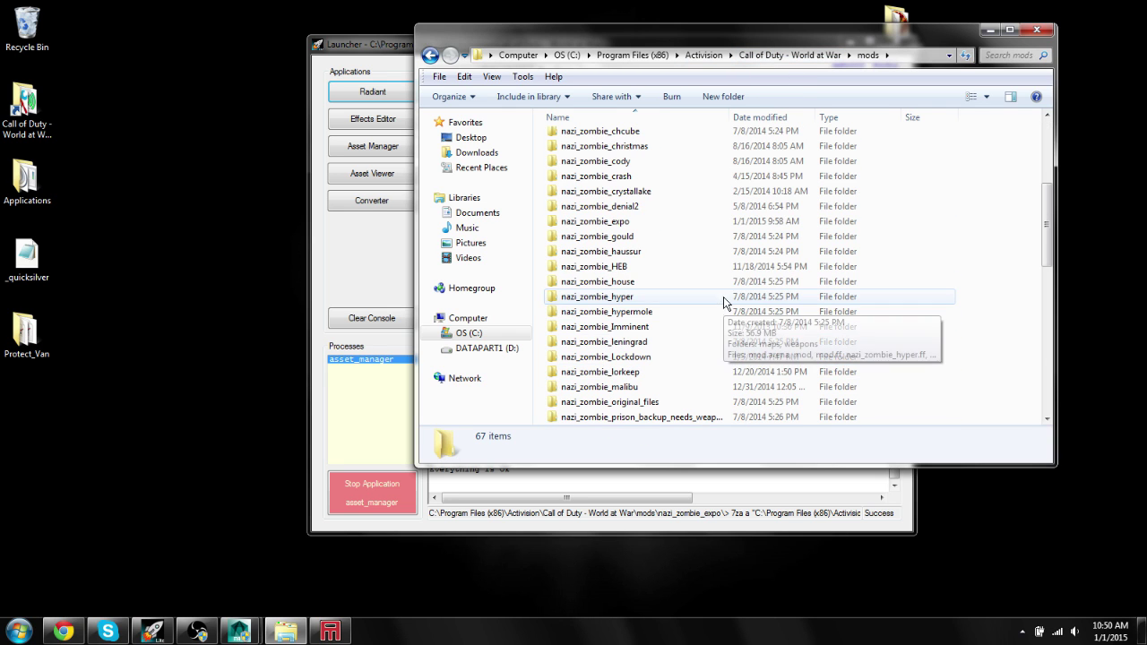
{"action": "double_click", "coordinate": [647, 222]}
{"action": "left_click", "coordinate": [595, 167]}
{"action": "double_click", "coordinate": [595, 168]}
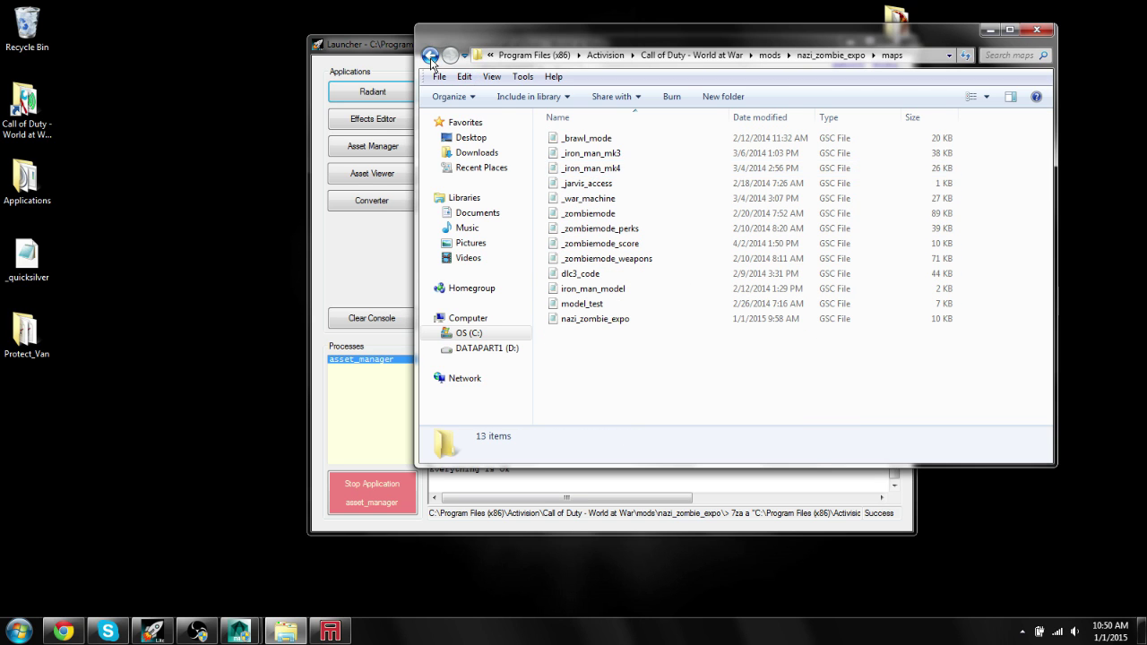
{"action": "left_click", "coordinate": [430, 56]}
{"action": "double_click", "coordinate": [574, 154]}
{"action": "key", "text": "ctrl+v"}
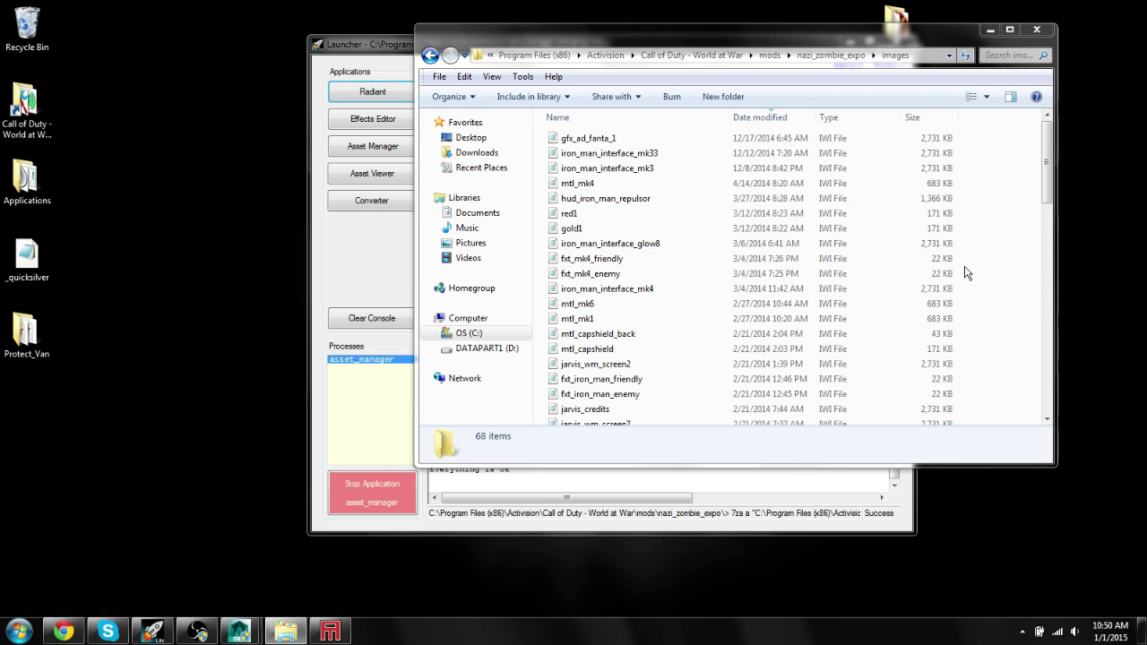
{"action": "key", "text": "Return"}
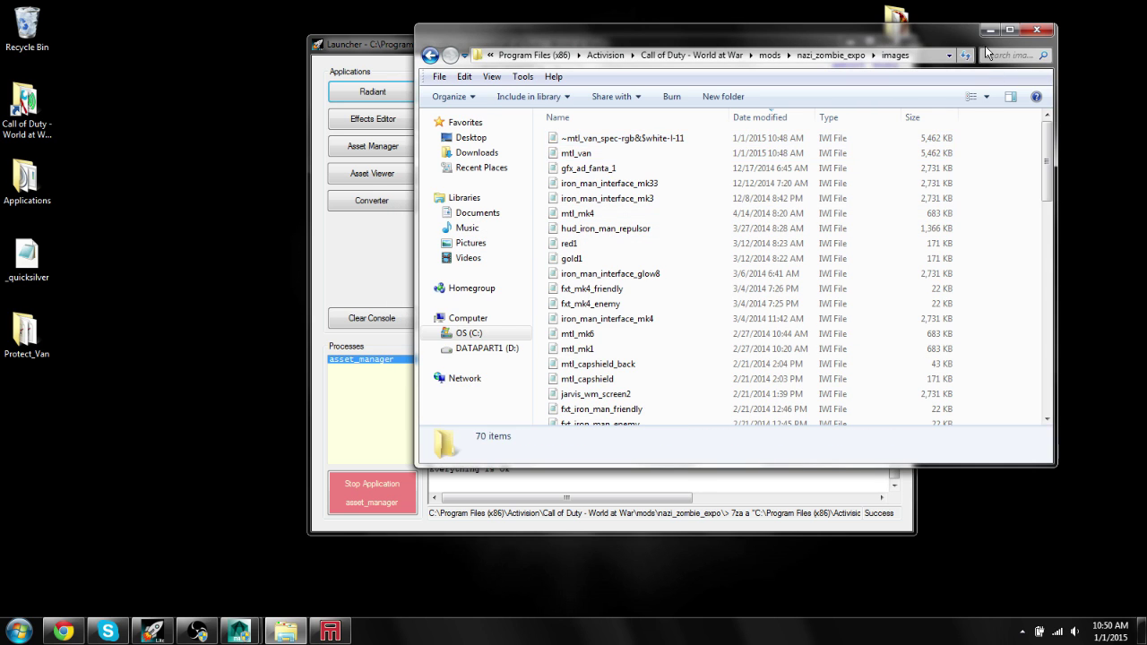
Add 'xmodel,van1' to the nazi_zombie_expo mod.csv and build the mod
{"action": "left_click", "coordinate": [990, 30]}
{"action": "left_click", "coordinate": [508, 73]}
{"action": "left_click", "coordinate": [541, 106]}
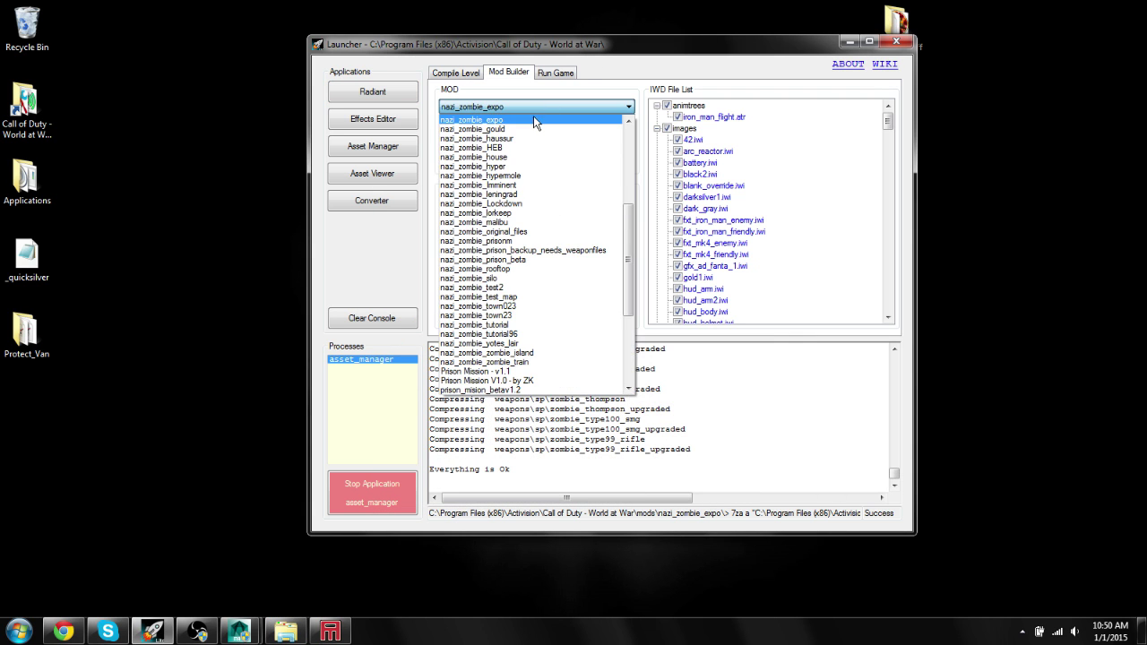
{"action": "left_click", "coordinate": [533, 115]}
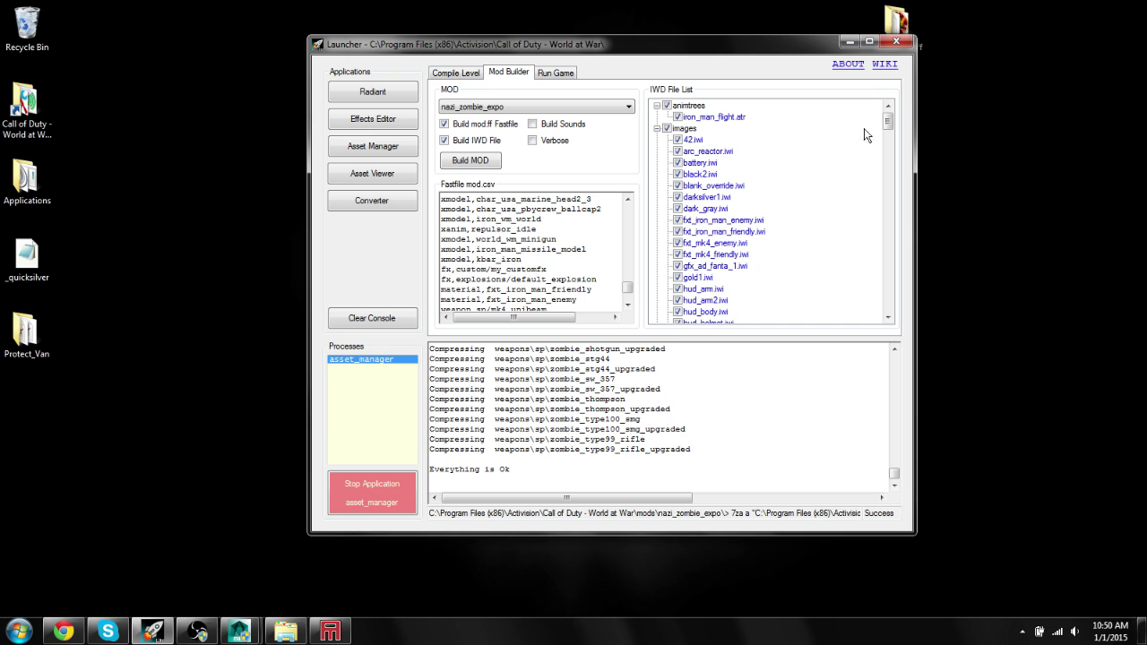
{"action": "left_click_drag", "start_coordinate": [888, 121], "coordinate": [888, 180]}
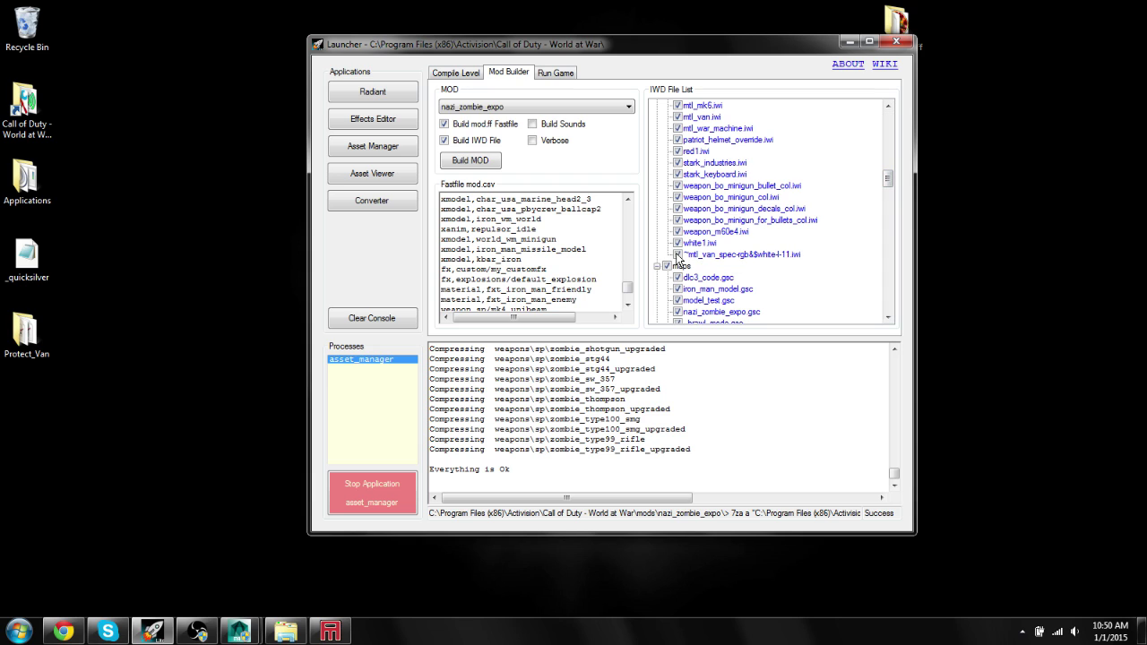
{"action": "scroll", "coordinate": [621, 284], "scroll_direction": "down", "scroll_amount": 2}
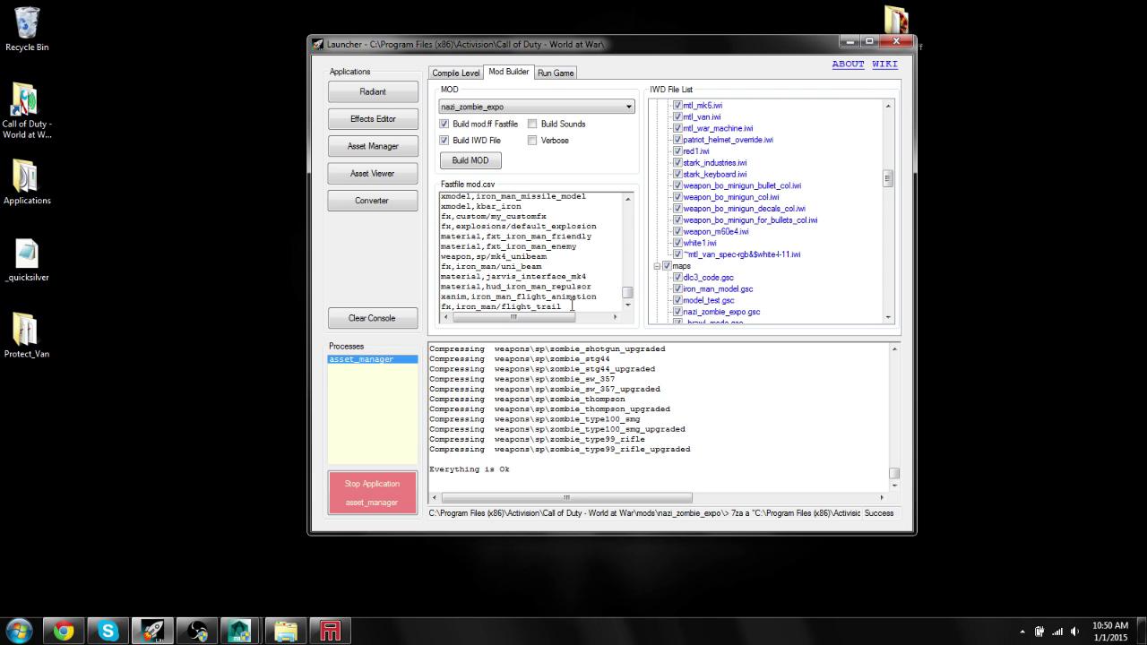
{"action": "key", "text": "Return"}
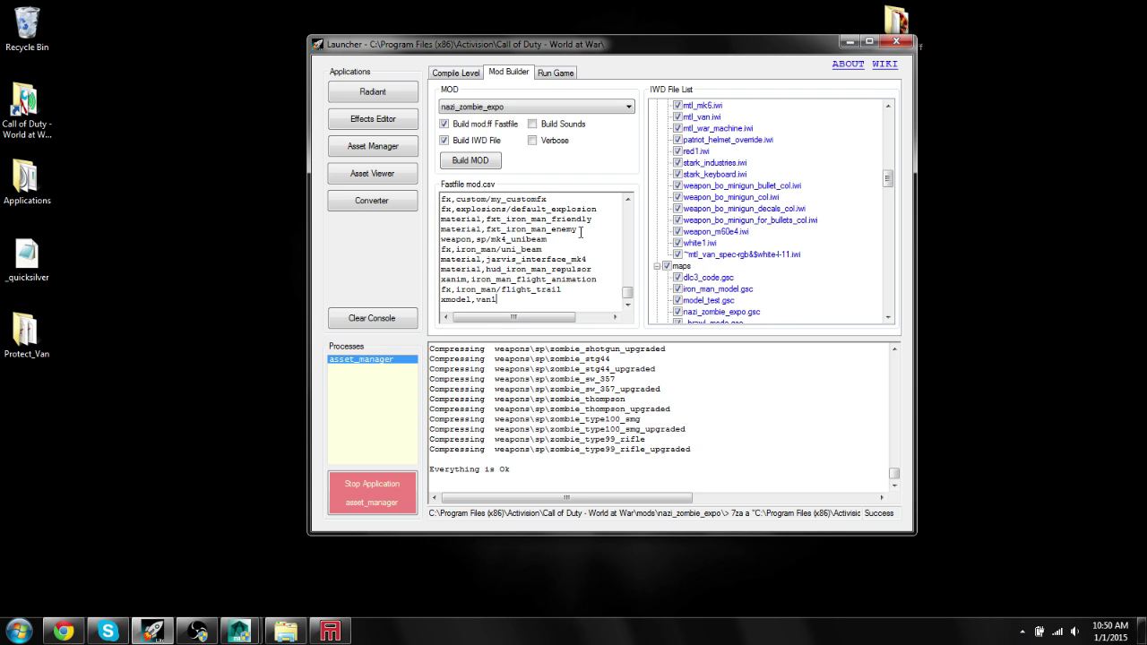
{"action": "left_click", "coordinate": [486, 168]}
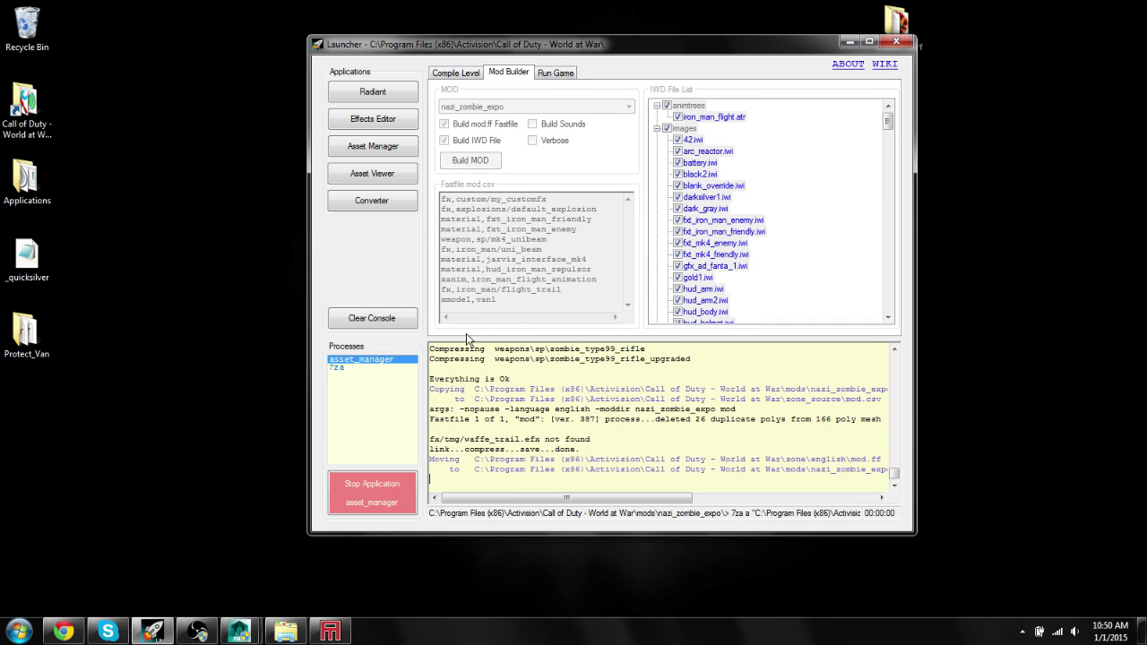
{"action": "left_click", "coordinate": [461, 74]}
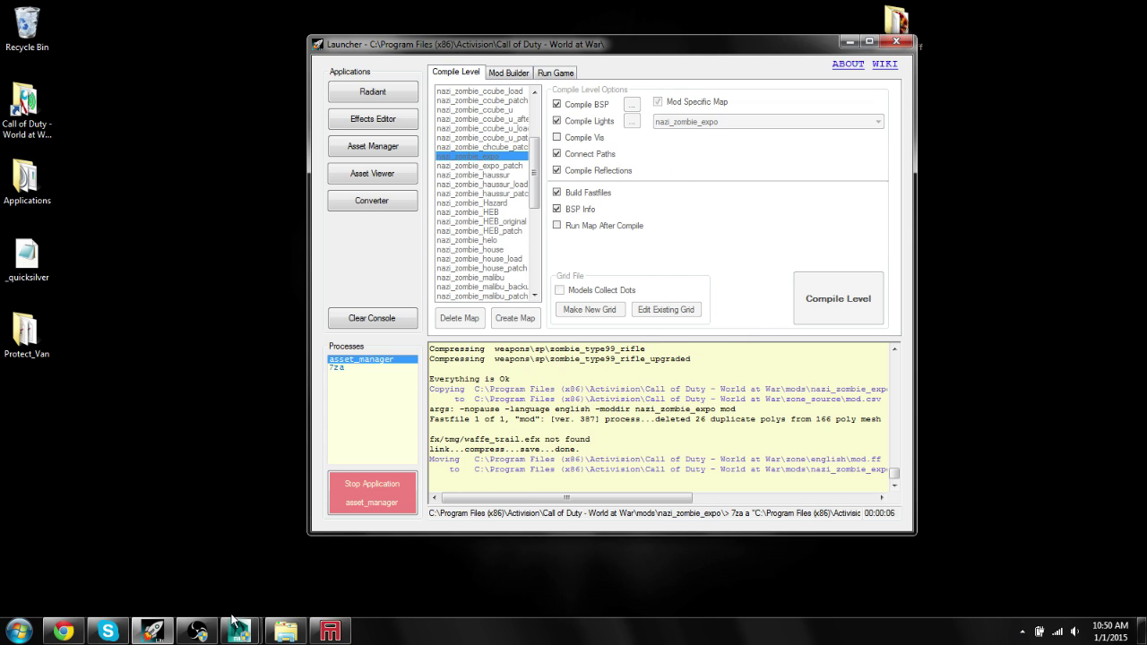
Circle the van in-game, firing at its side panels while moving around it
{"action": "left_click", "coordinate": [197, 631]}
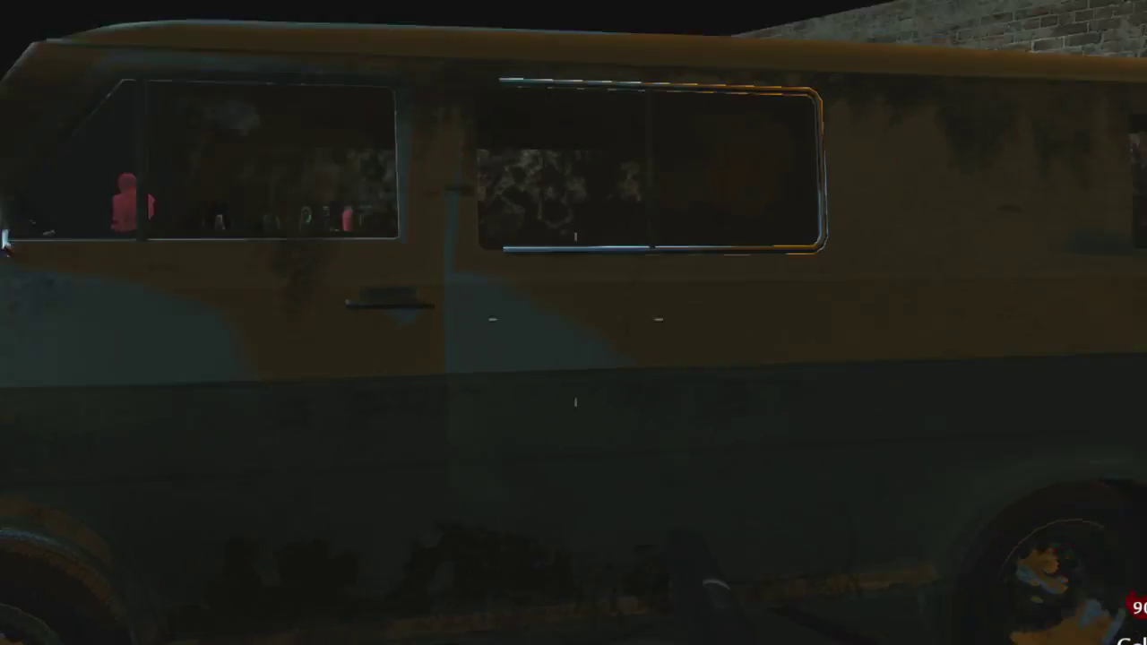
{"action": "left_click", "coordinate": [574, 320]}
{"action": "key", "text": "s"}
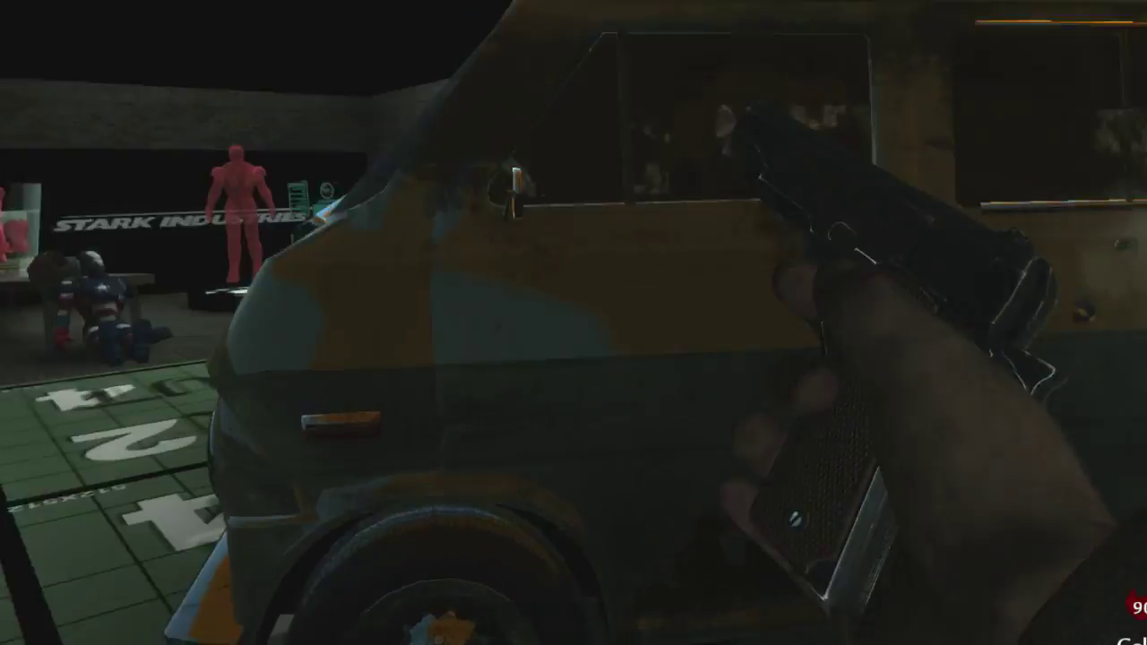
{"action": "key", "text": "w"}
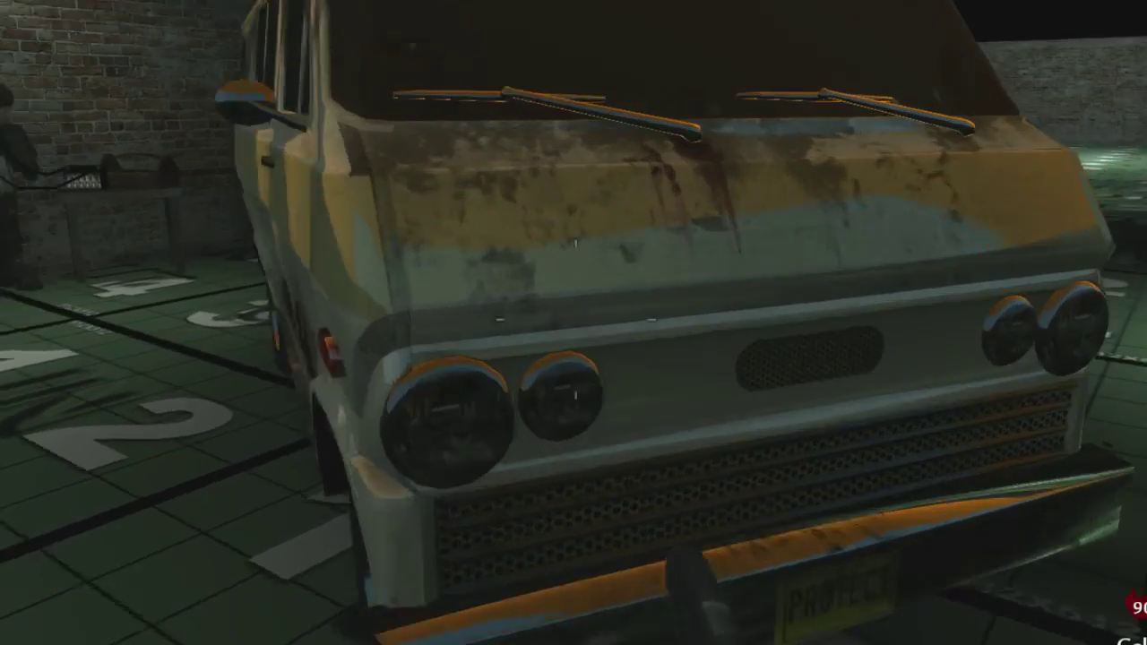
{"action": "key", "text": "d"}
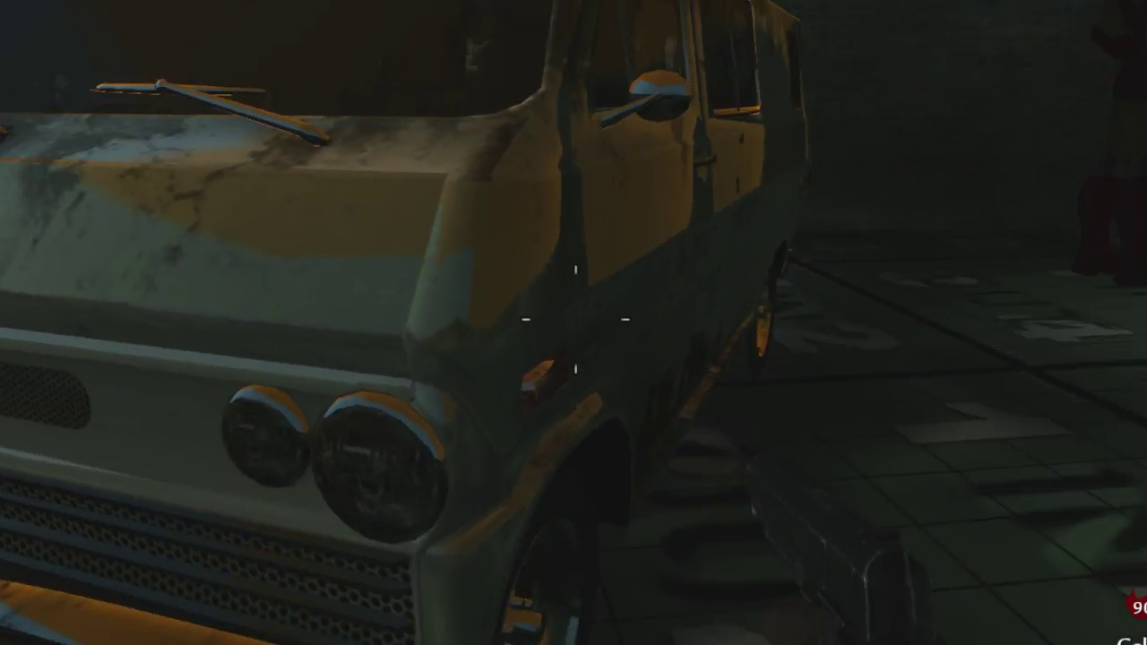
{"action": "left_click", "coordinate": [574, 322]}
{"action": "key", "text": "s"}
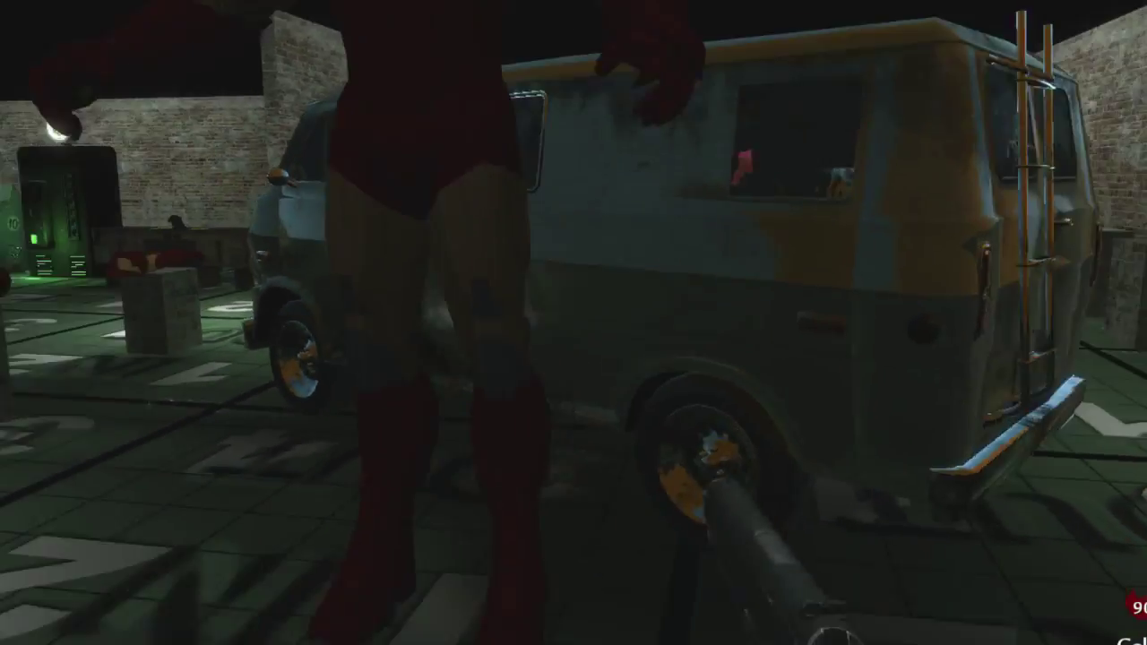
{"action": "key", "text": "w"}
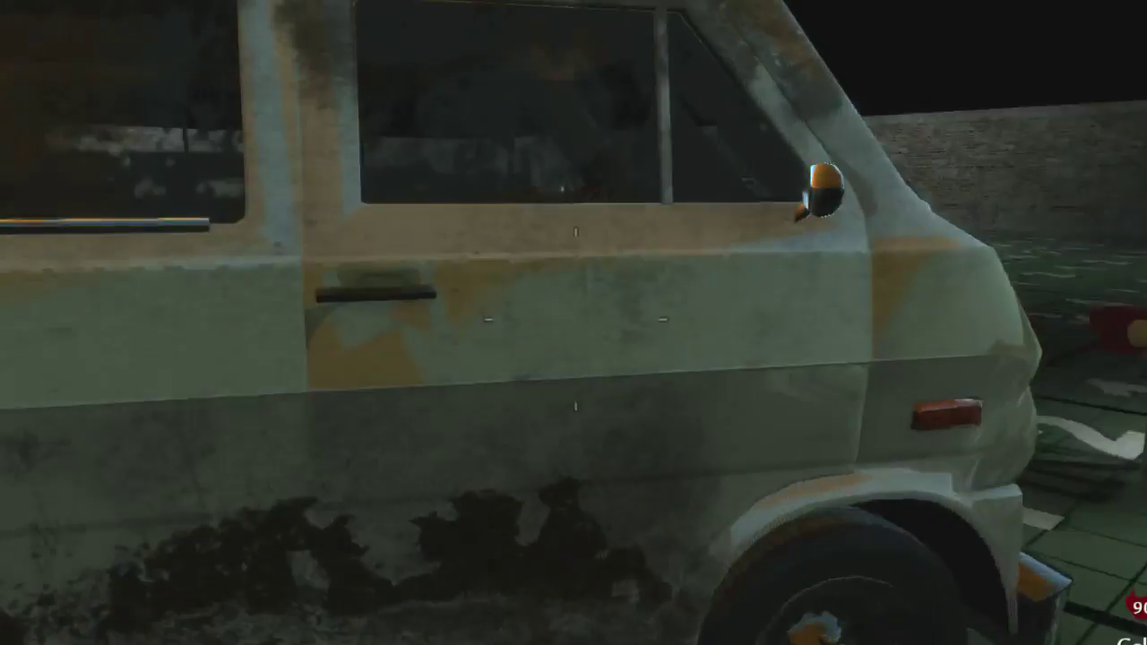
{"action": "key", "text": "s"}
{"action": "left_click", "coordinate": [573, 323]}
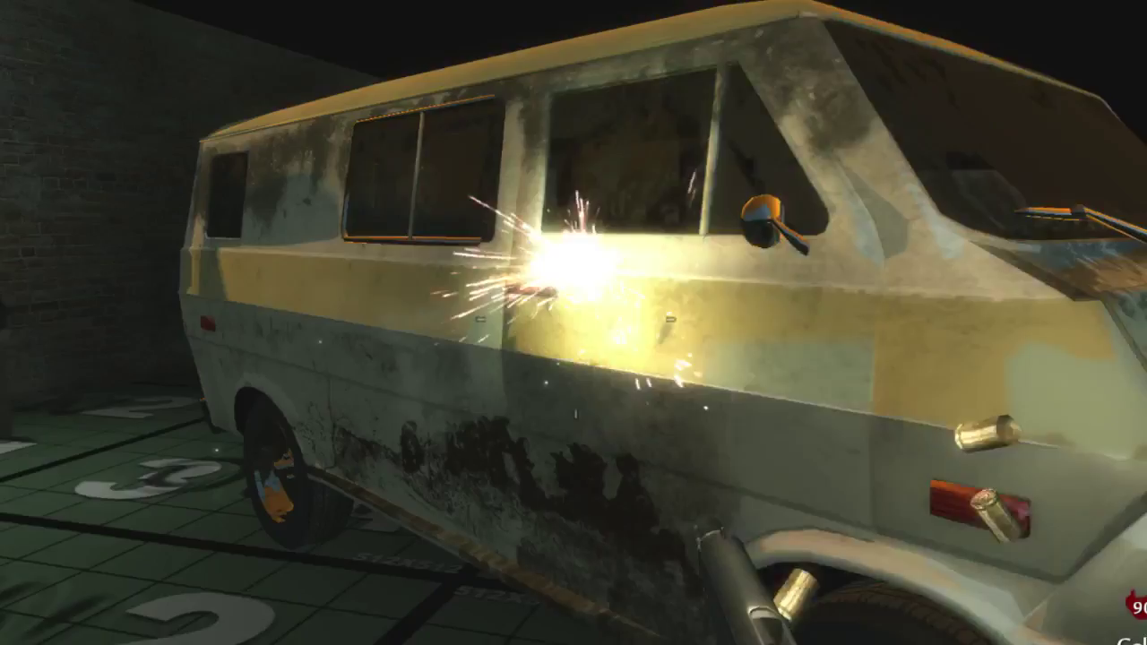
{"action": "key", "text": "d"}
{"action": "key", "text": "w"}
{"action": "key", "text": "s"}
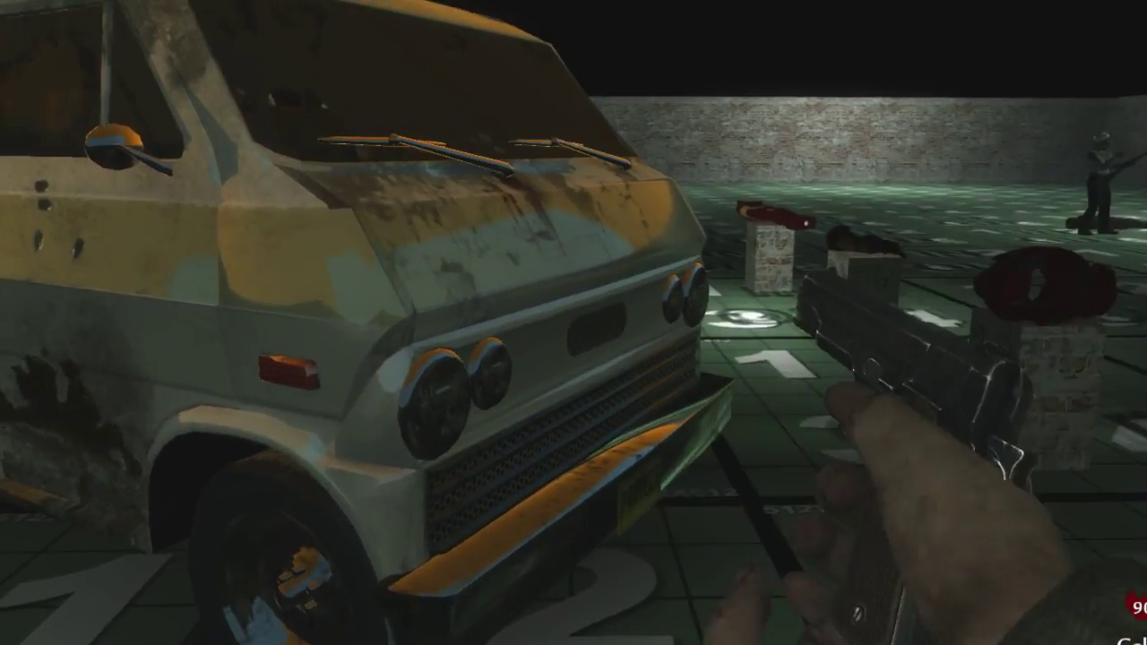
Shoot the van's front and hood, reloading the pistol midway, then walk along its side
{"action": "left_click", "coordinate": [574, 323]}
{"action": "key", "text": "w"}
{"action": "key", "text": "s"}
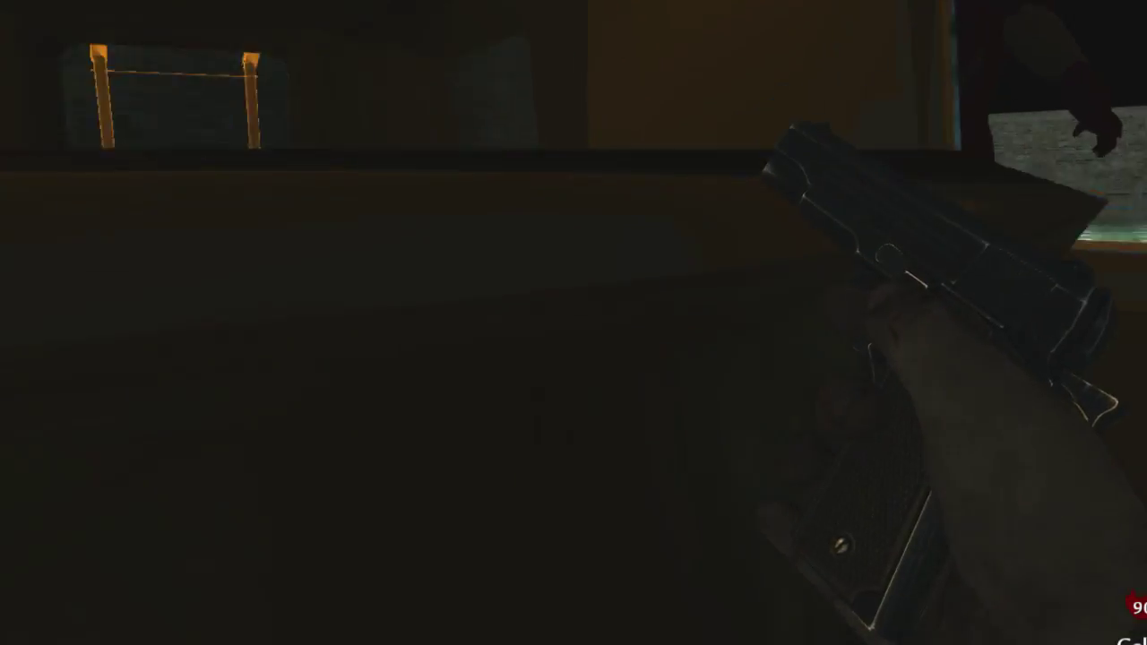
{"action": "key", "text": "s"}
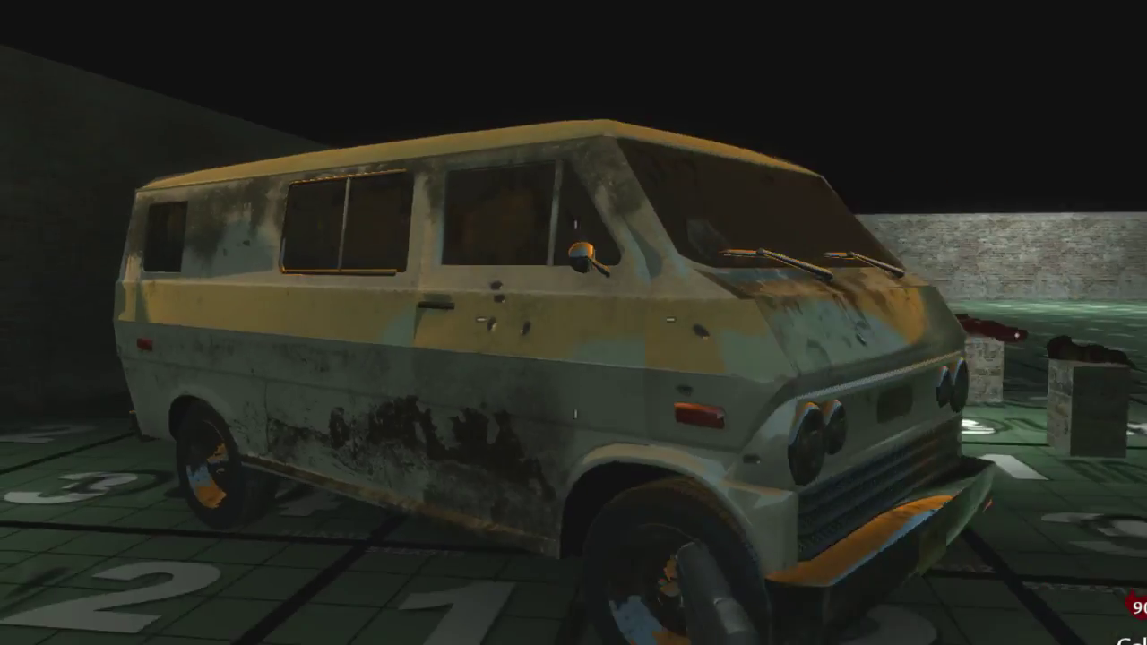
{"action": "left_click", "coordinate": [574, 323]}
{"action": "key", "text": "r"}
{"action": "key", "text": "s"}
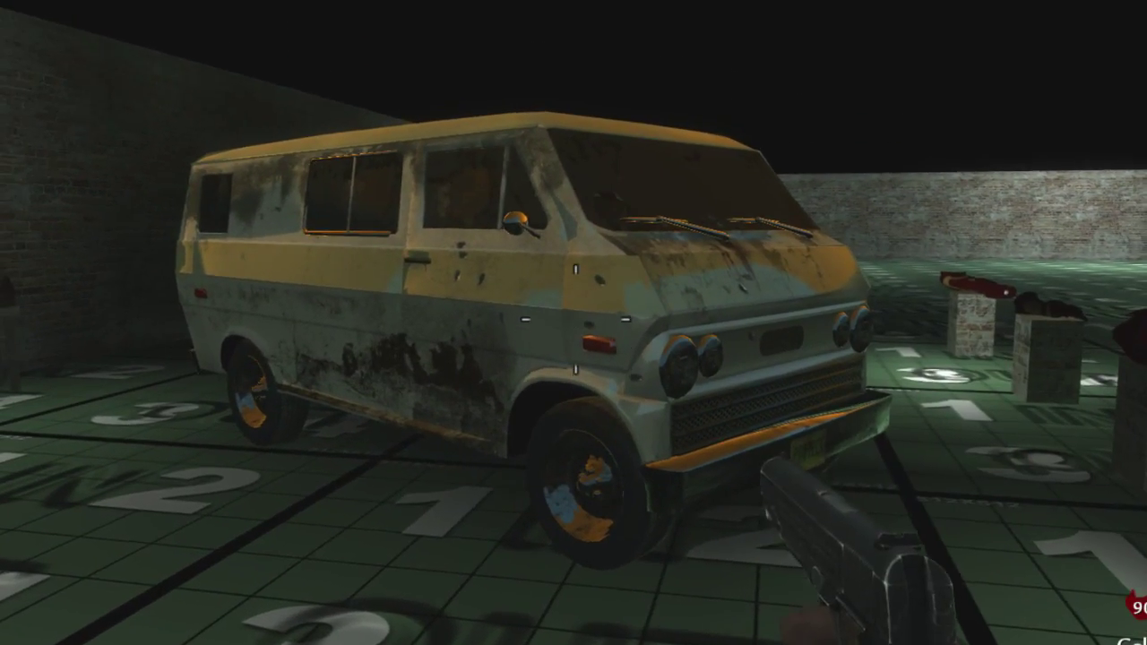
{"action": "left_click", "coordinate": [573, 322]}
{"action": "key", "text": "w"}
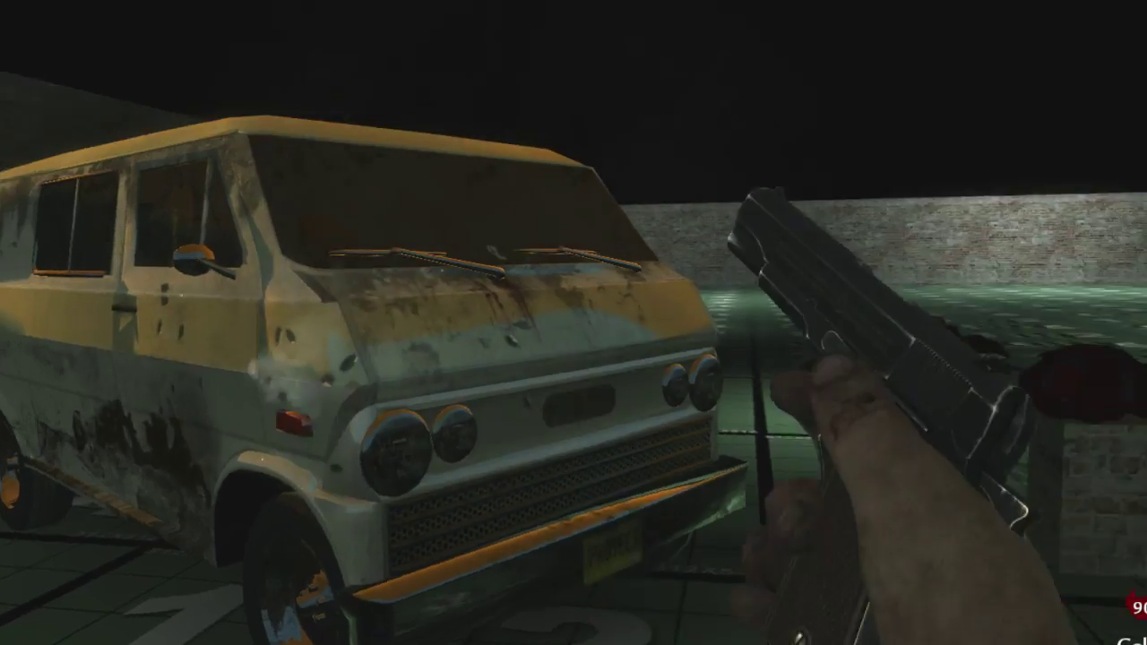
{"action": "key", "text": "w"}
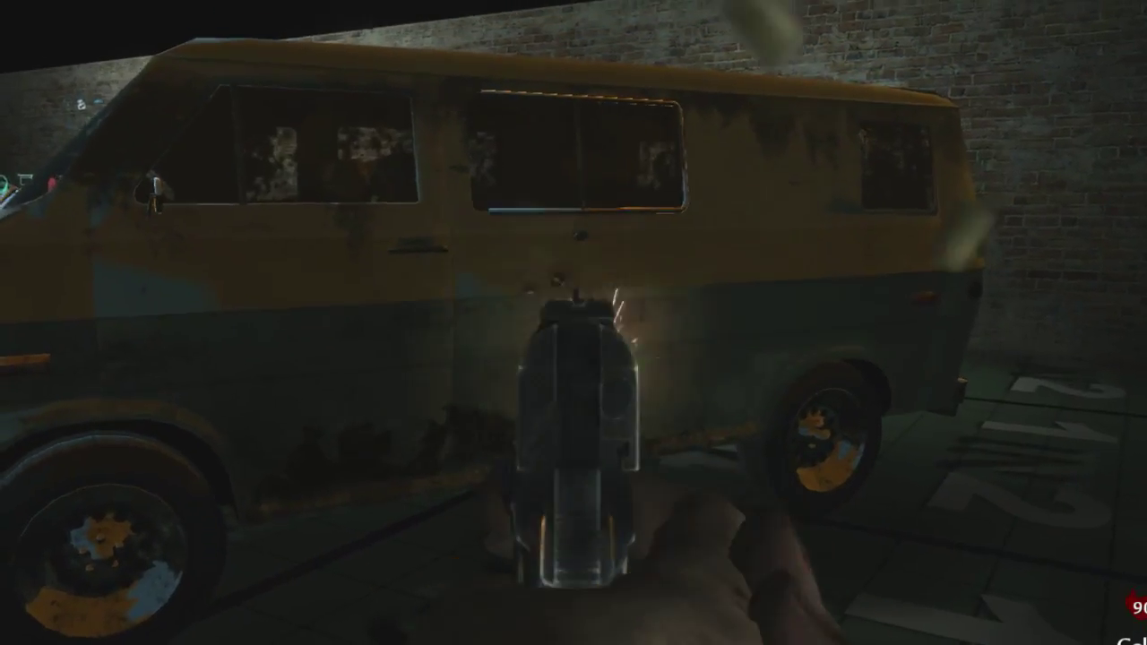
{"action": "left_click", "coordinate": [573, 322]}
{"action": "key", "text": "a"}
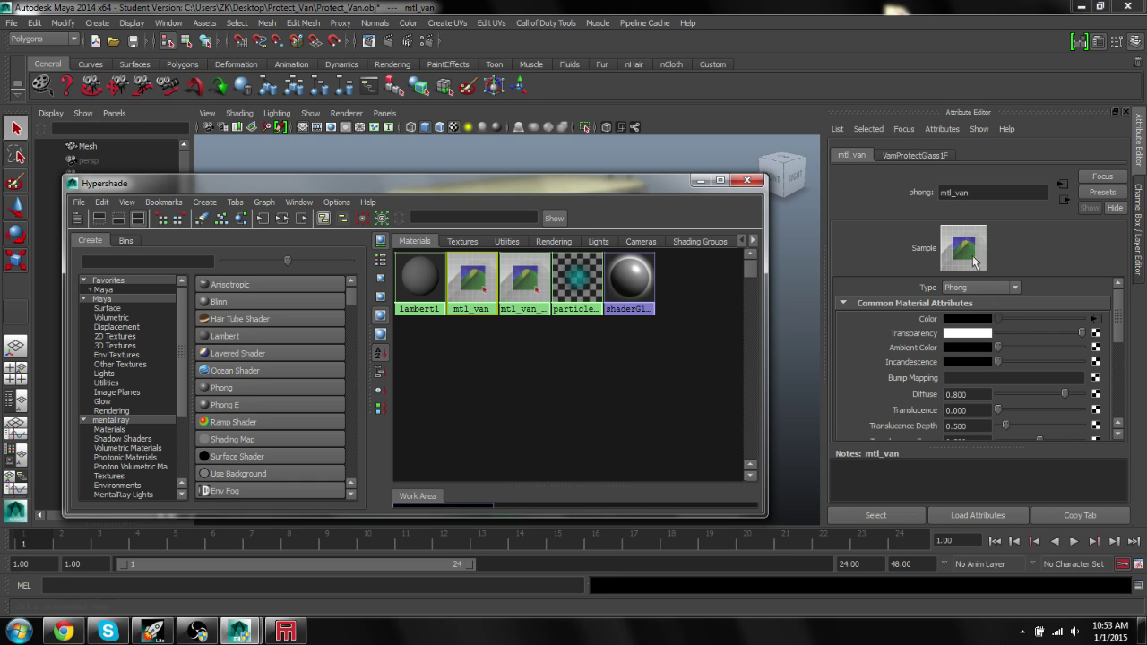
Inspect the texture file nodes feeding the mtl_van and mtl_van_glass materials
{"action": "left_click", "coordinate": [1097, 320]}
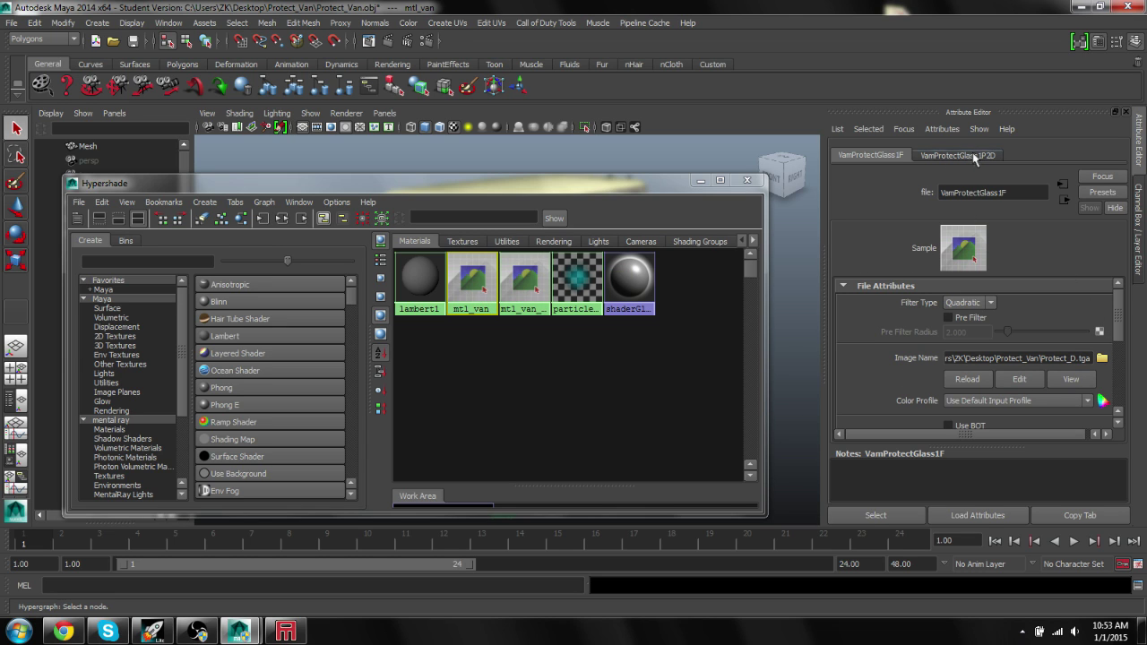
{"action": "left_click", "coordinate": [519, 301]}
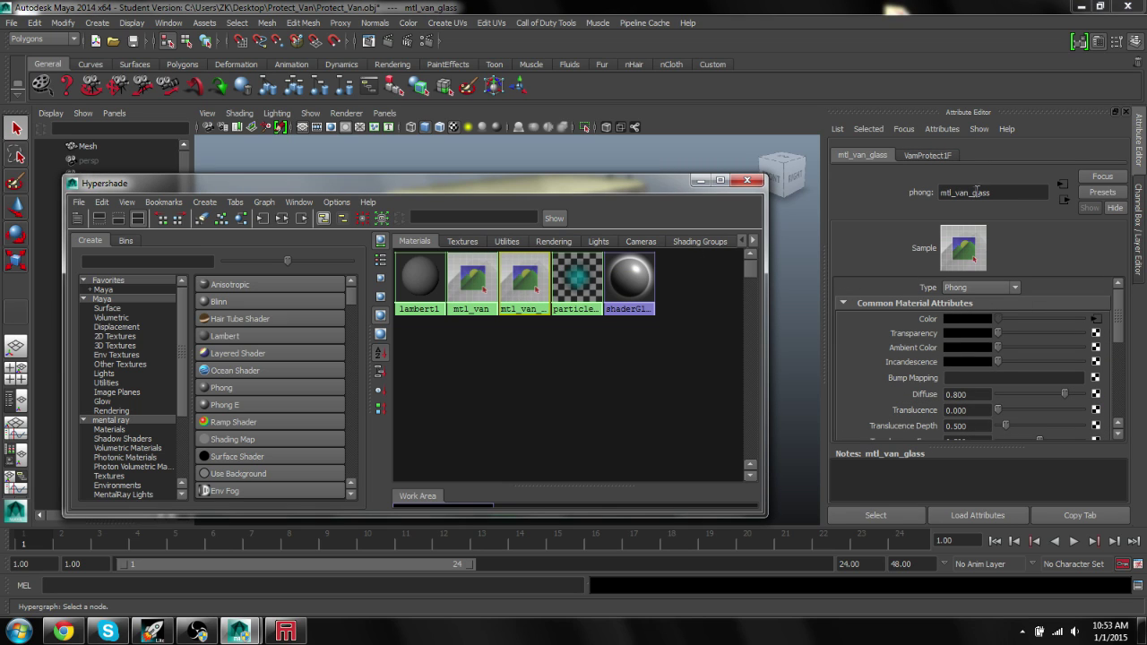
{"action": "left_click", "coordinate": [1095, 319]}
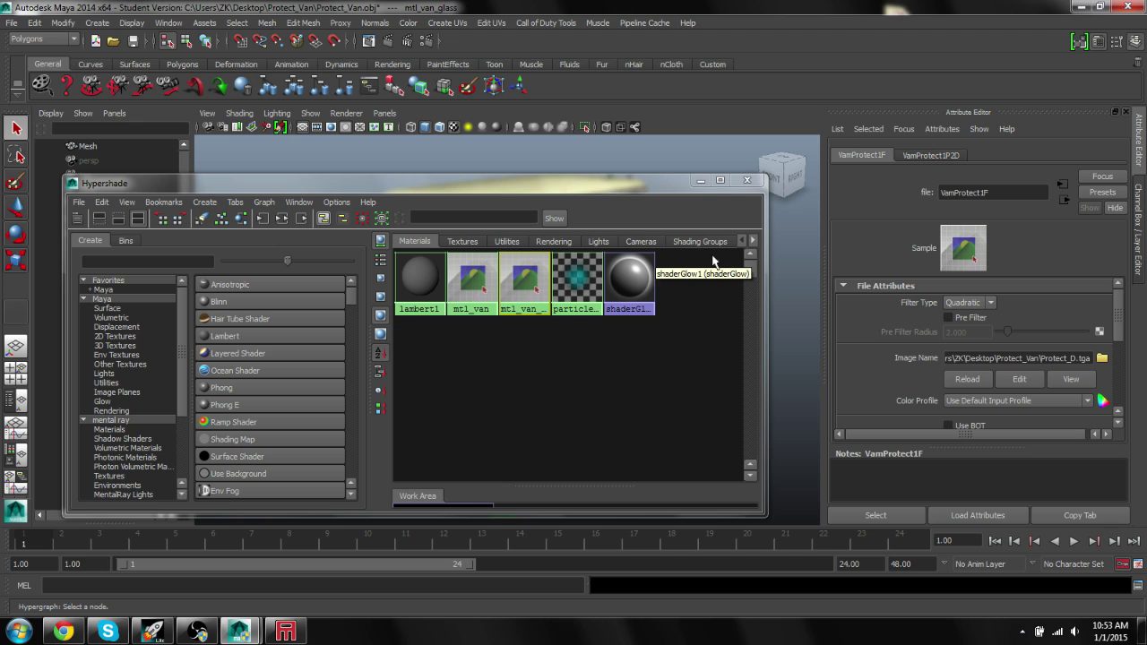
Minimize Hypershade, briefly restore it, then minimize it again to leave the van visible
{"action": "left_click", "coordinate": [700, 181]}
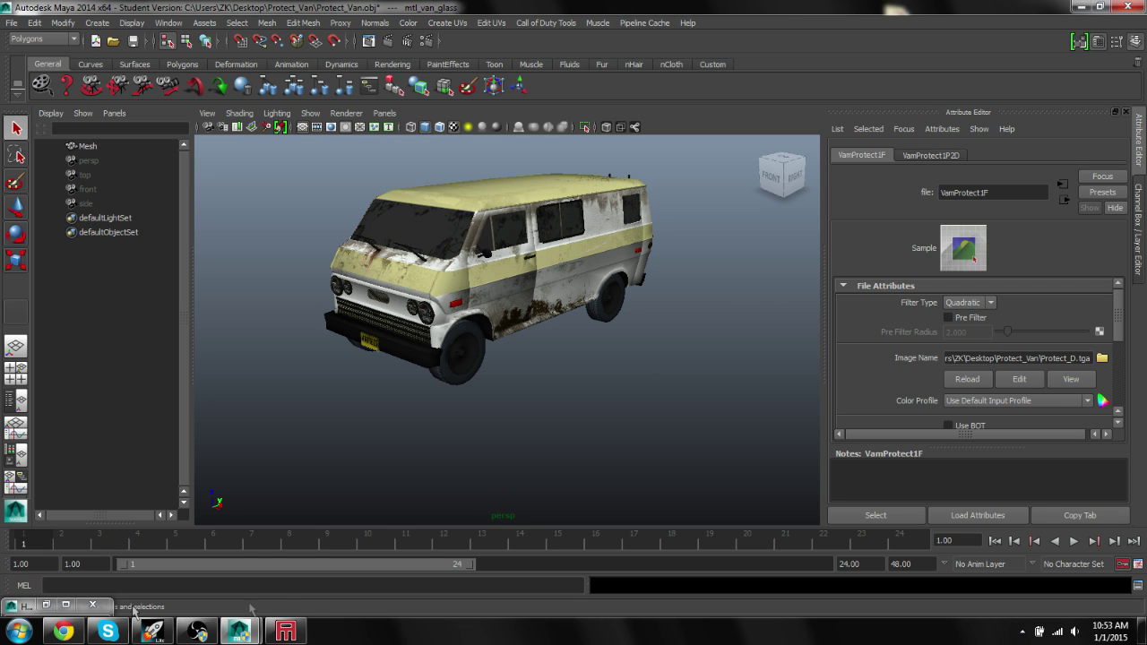
{"action": "double_click", "coordinate": [27, 609]}
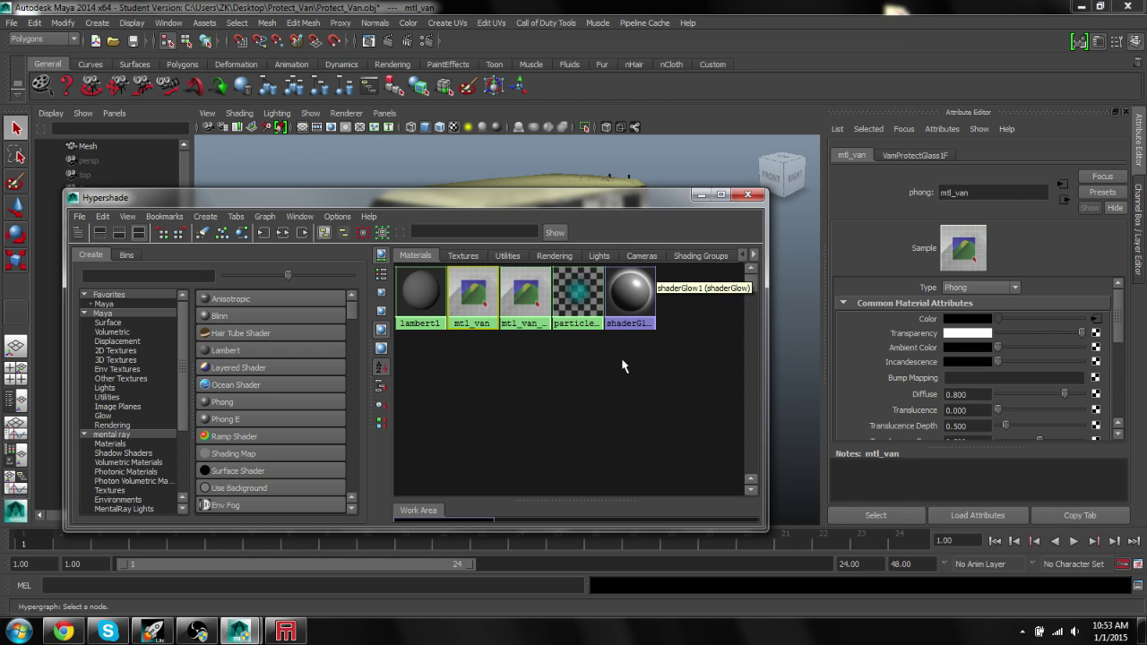
{"action": "left_click", "coordinate": [700, 194]}
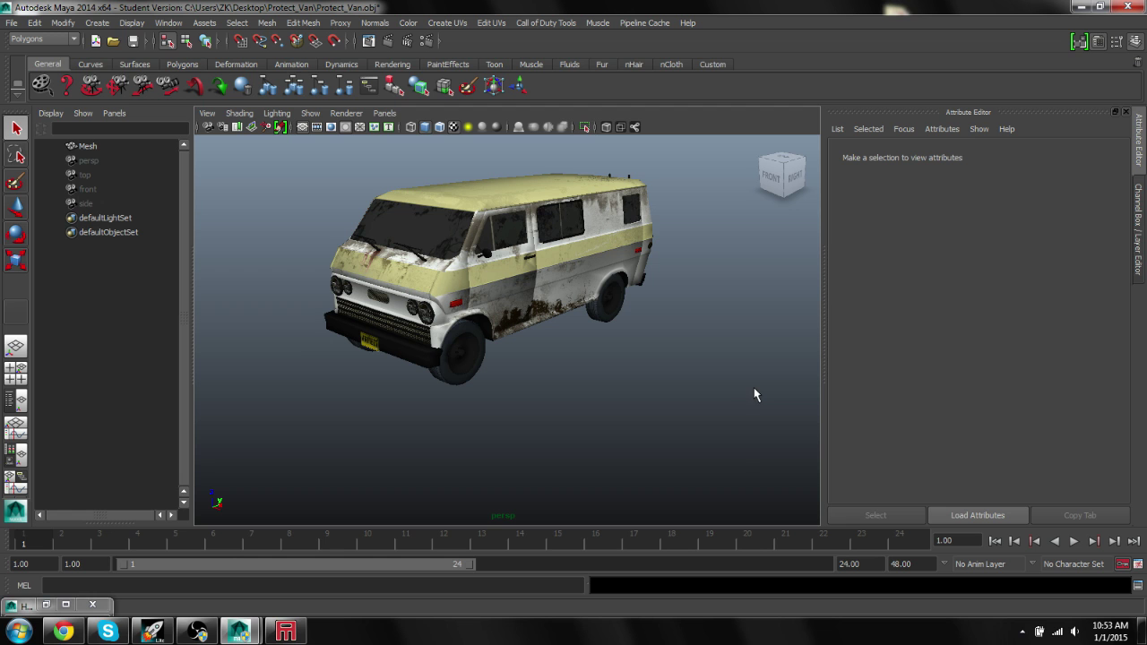
Minimize Maya and the World at War Launcher to reveal the desktop
{"action": "left_click", "coordinate": [1075, 6]}
{"action": "left_click", "coordinate": [849, 43]}
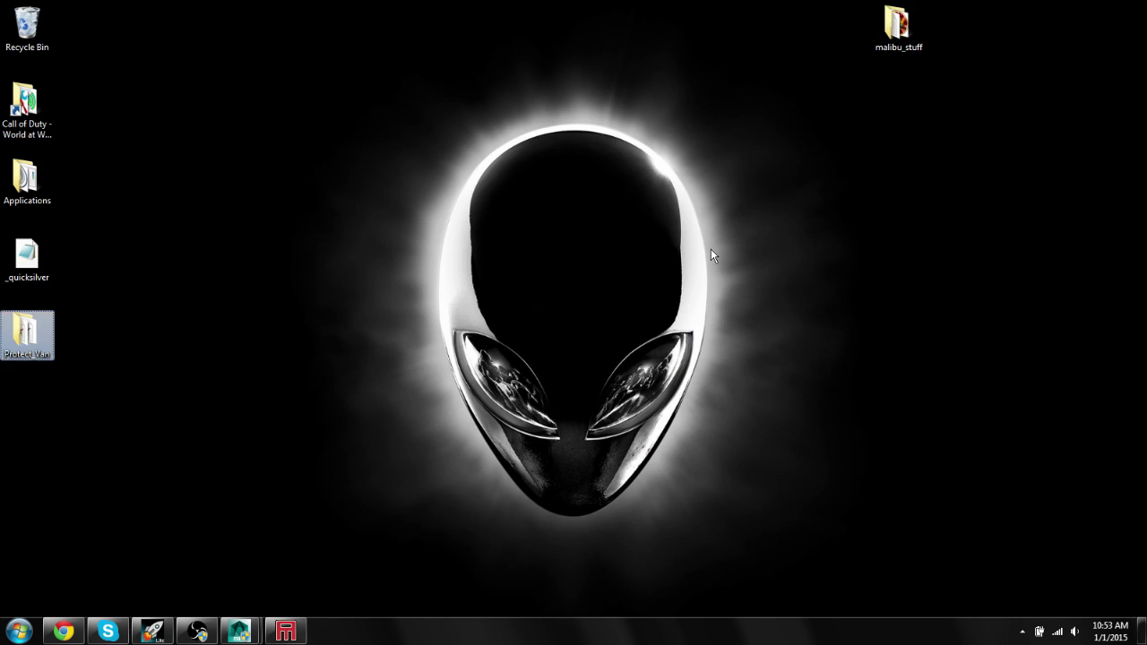